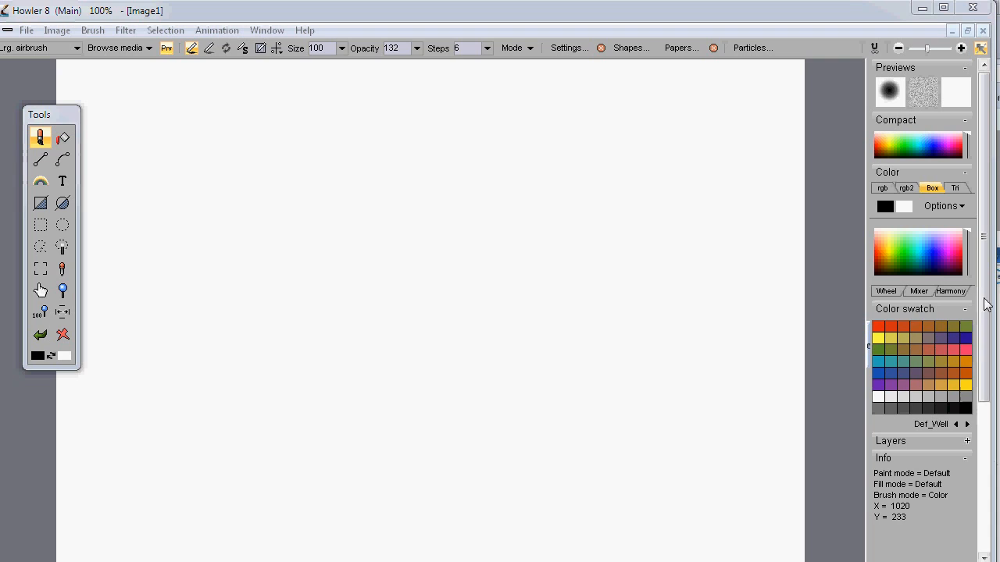
Adjust the program window's width slightly and reposition the floating Tools panel
left_click_drag(993, 287, 998, 358)
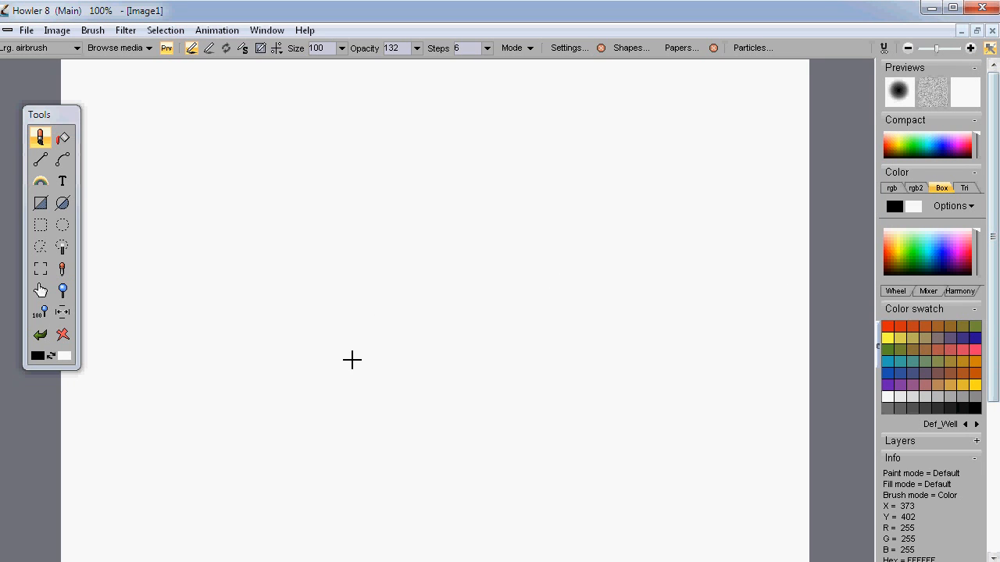
left_click_drag(47, 119, 57, 109)
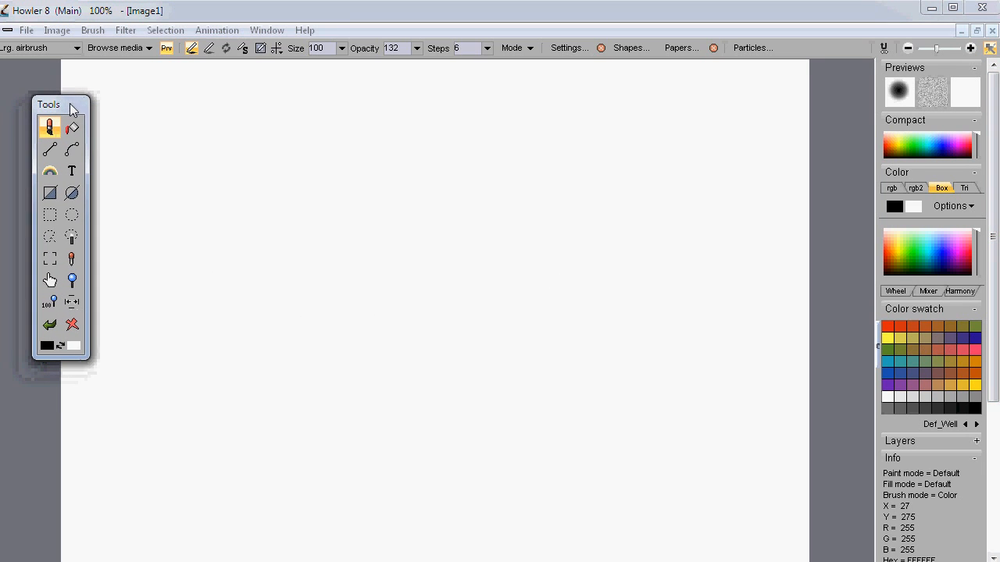
Draw a rectangular selection in the upper part of the blank canvas, and clear the alpha
left_click(50, 220)
left_click_drag(170, 121, 408, 294)
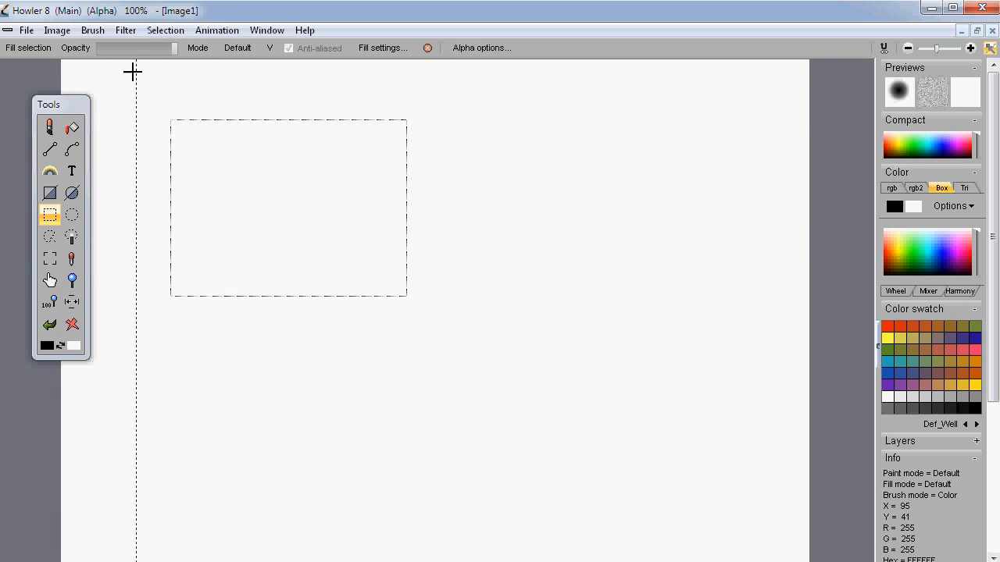
left_click(164, 30)
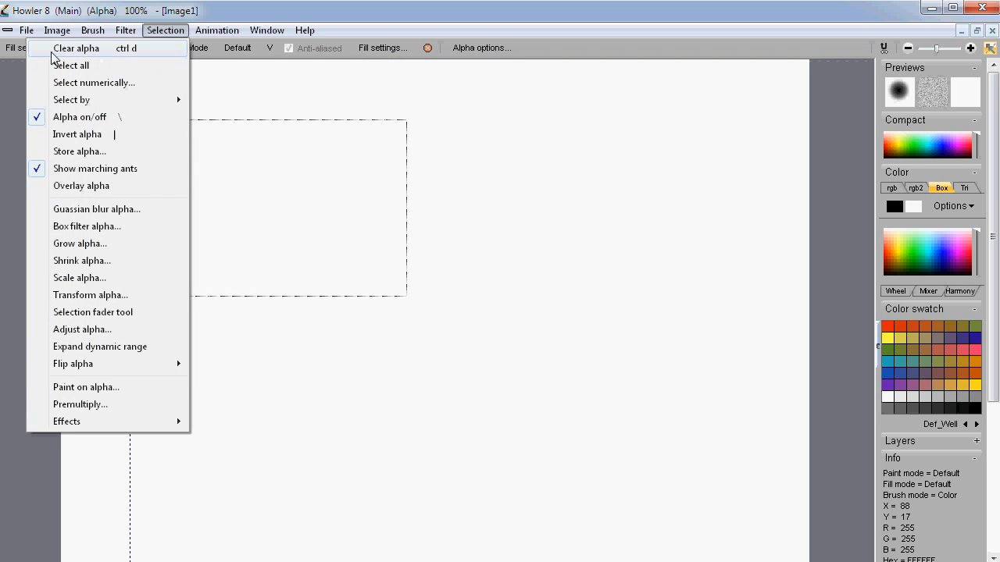
left_click(83, 49)
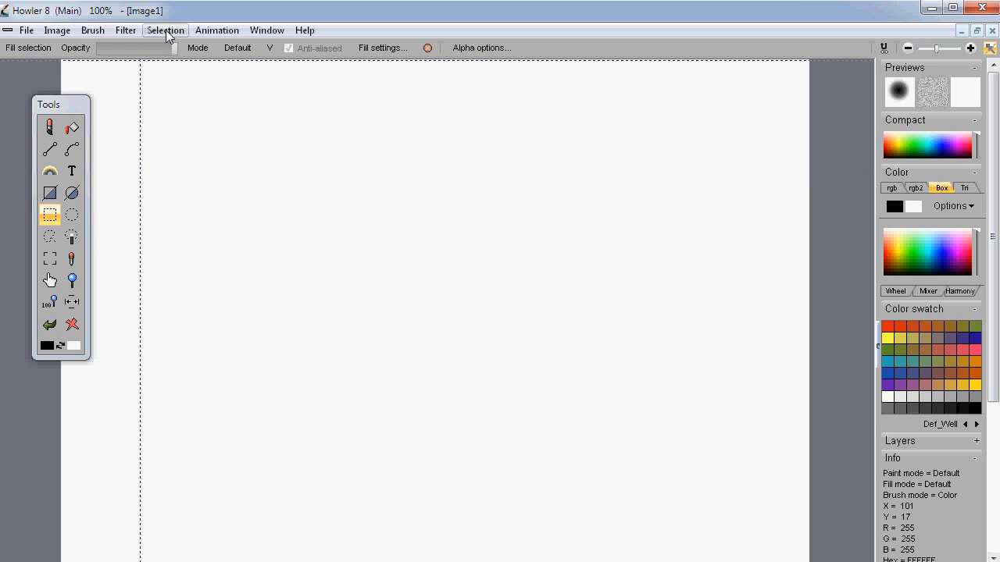
Paint freehand black zigzag strokes across the canvas with the large airbrush
left_click(49, 128)
mouse_move(229, 214)
left_mouse_down()
mouse_move(282, 279)
mouse_move(713, 429)
left_mouse_up()
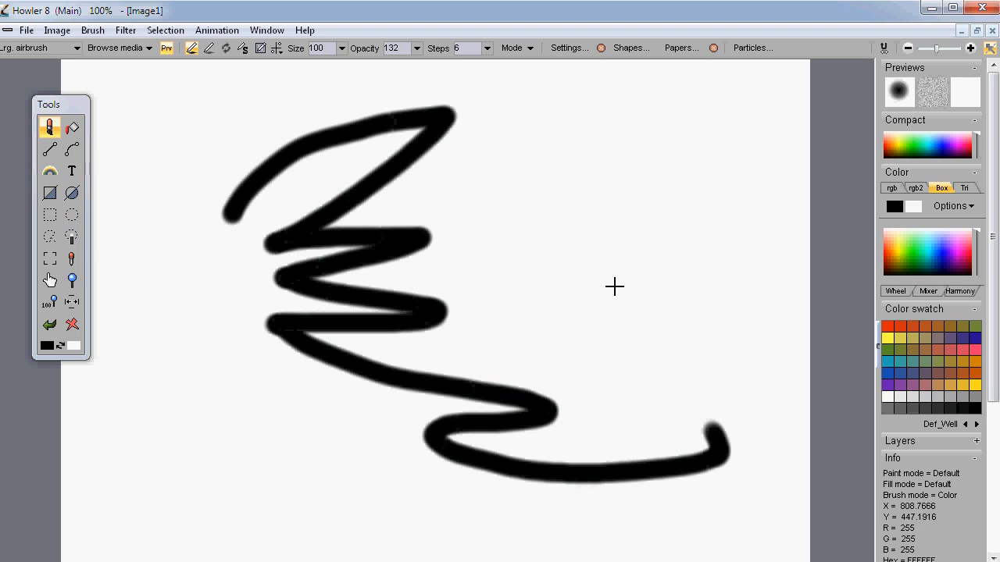
left_click_drag(614, 286, 114, 306)
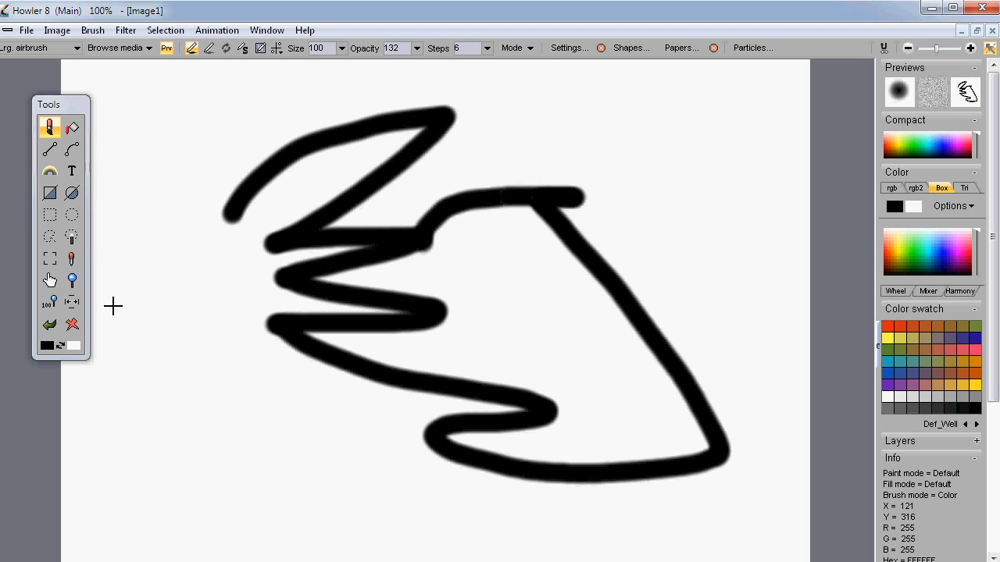
Select a rectangle over the upper part of the zigzag and set the primary color to orange
left_click(50, 216)
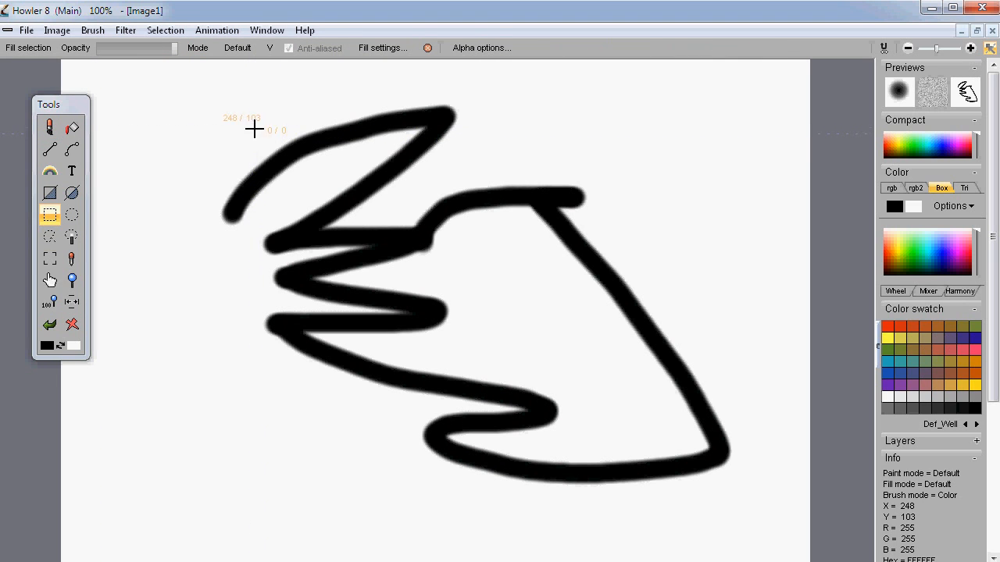
left_click_drag(450, 337, 482, 349)
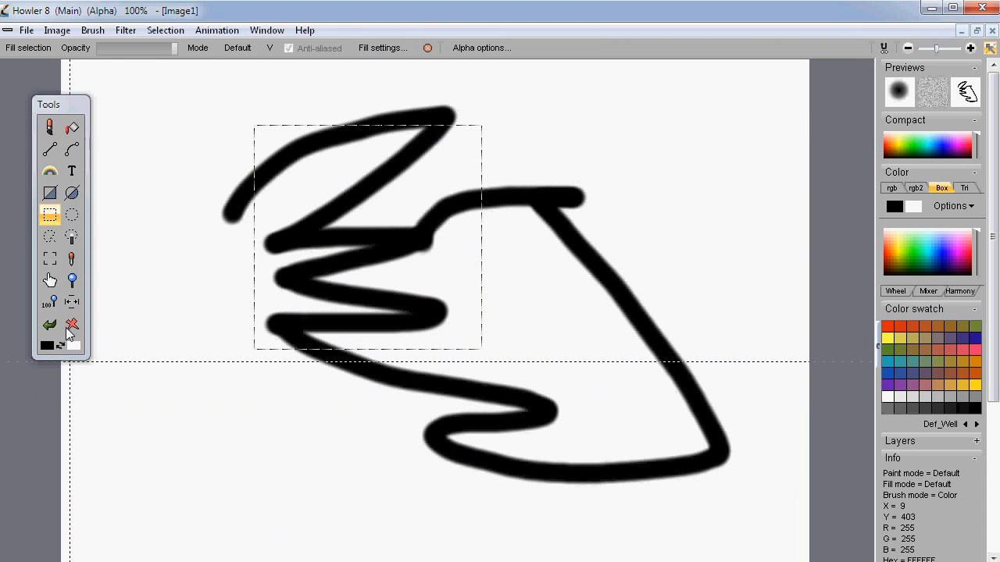
right_click(73, 329)
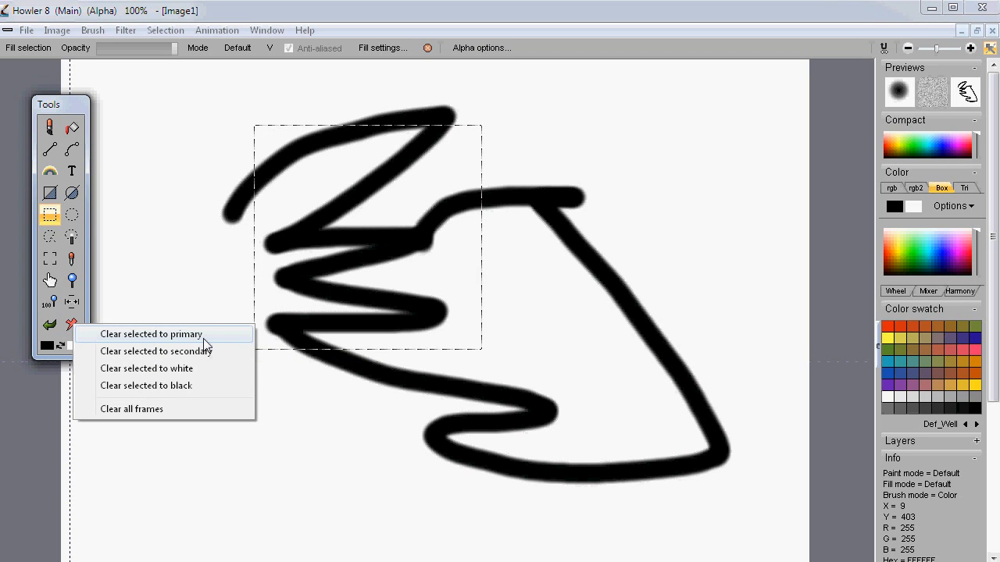
left_click(891, 152)
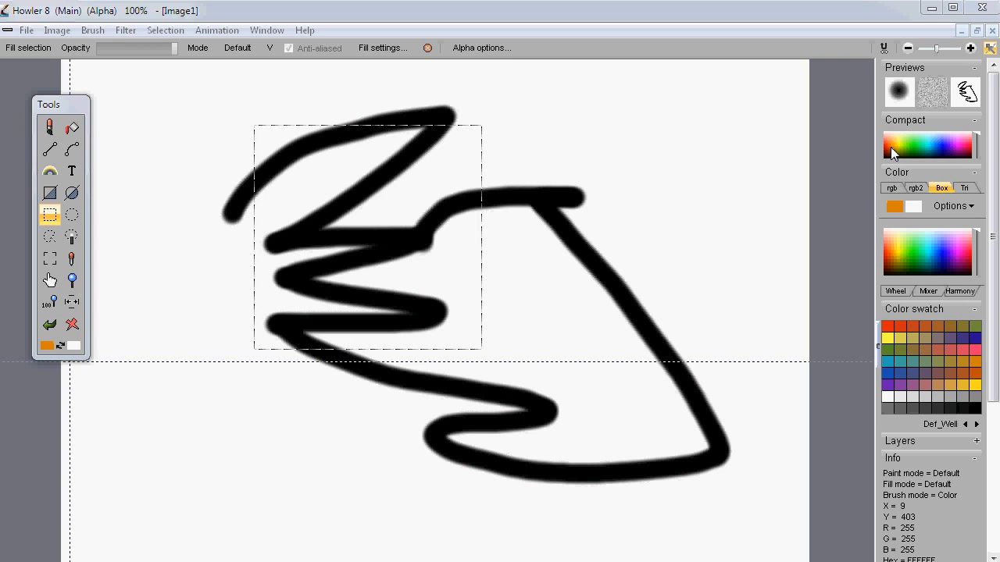
Examine the rectangular selection tool's alpha options and the available selection commands
right_click(57, 216)
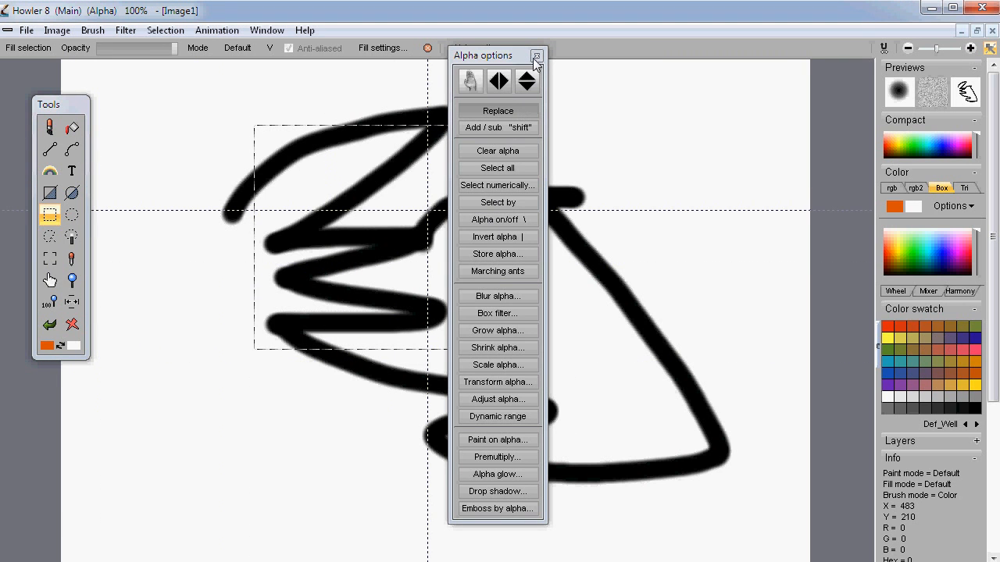
left_click(536, 56)
right_click(49, 217)
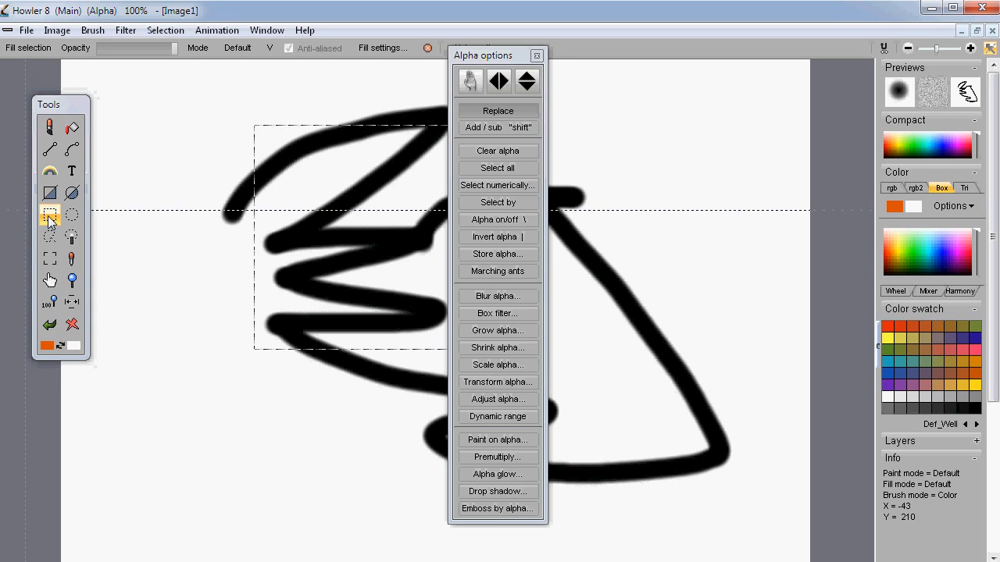
left_click(536, 55)
left_click(165, 30)
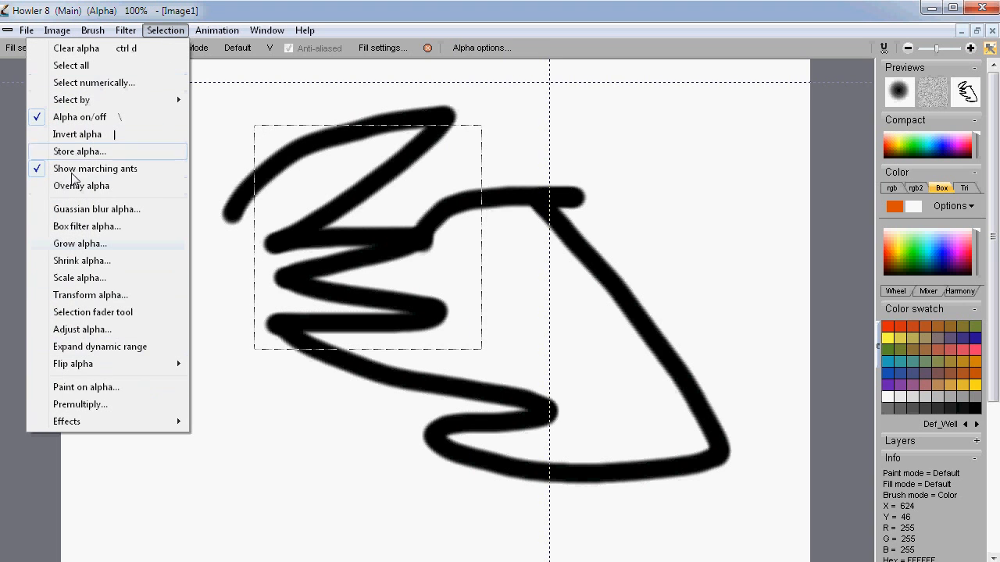
left_click(12, 479)
Reselect the zigzag with a larger rectangle and place the opened alpha options clear of the drawing
left_click_drag(211, 138, 486, 375)
left_click(49, 237)
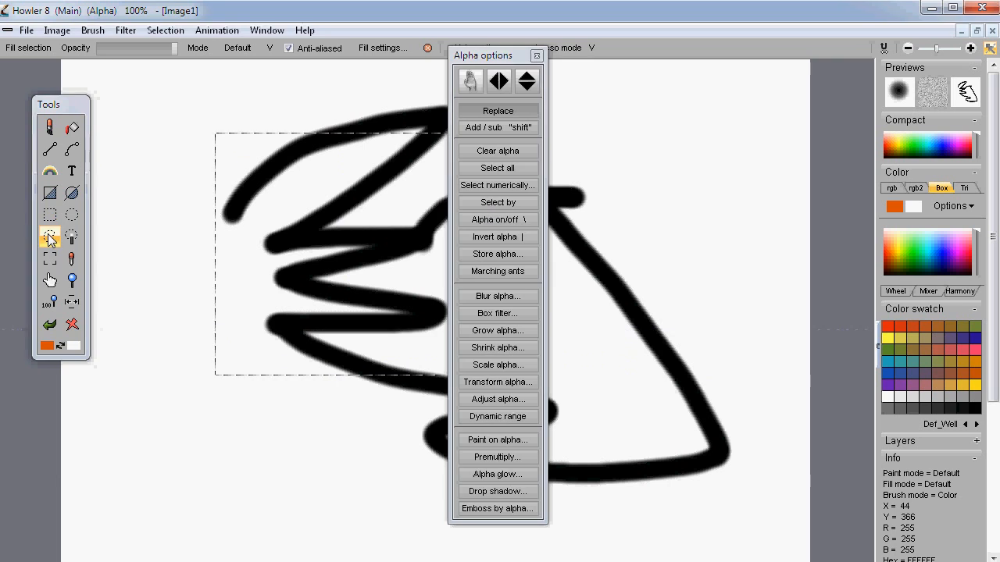
left_click(71, 236)
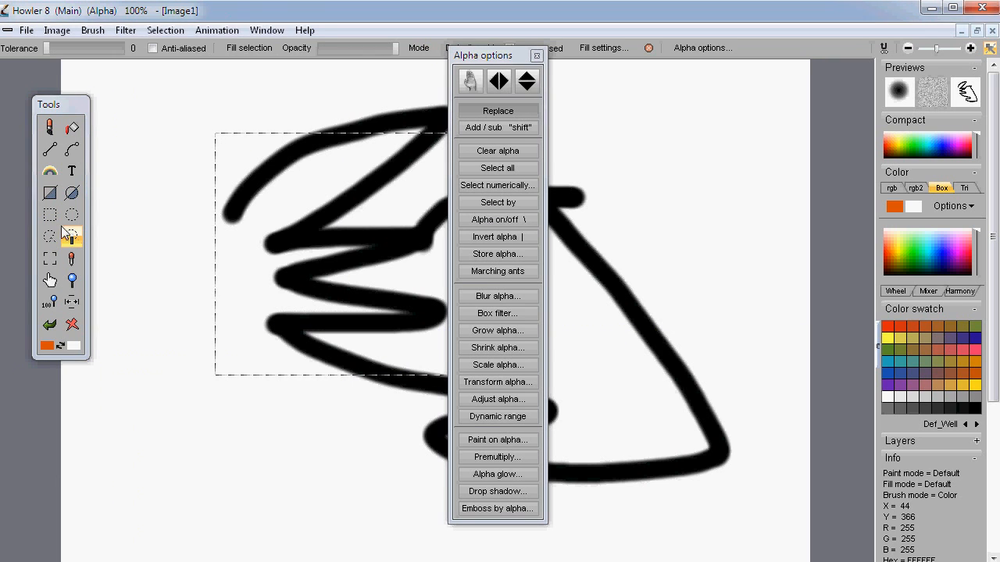
left_click(49, 215)
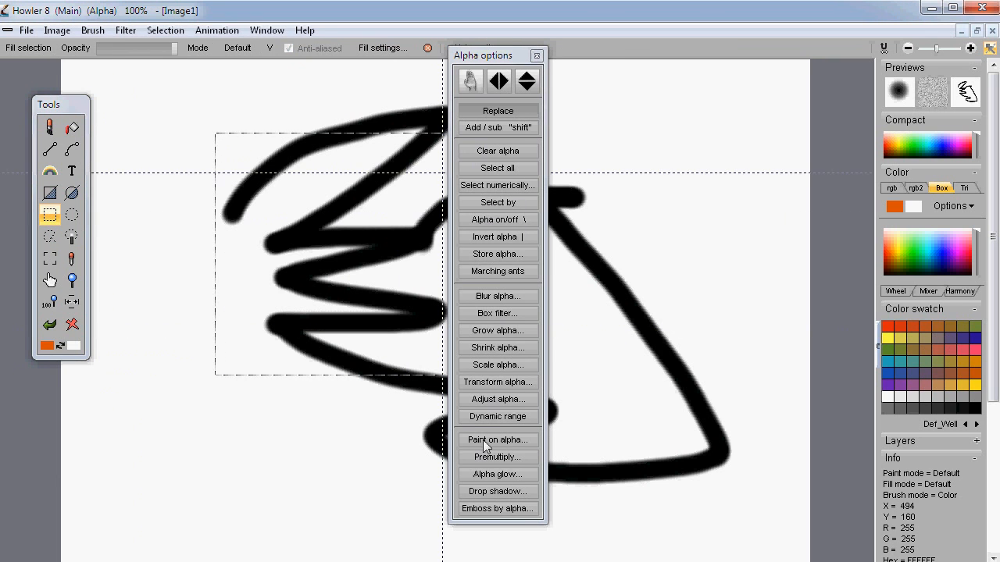
left_click_drag(509, 54, 819, 66)
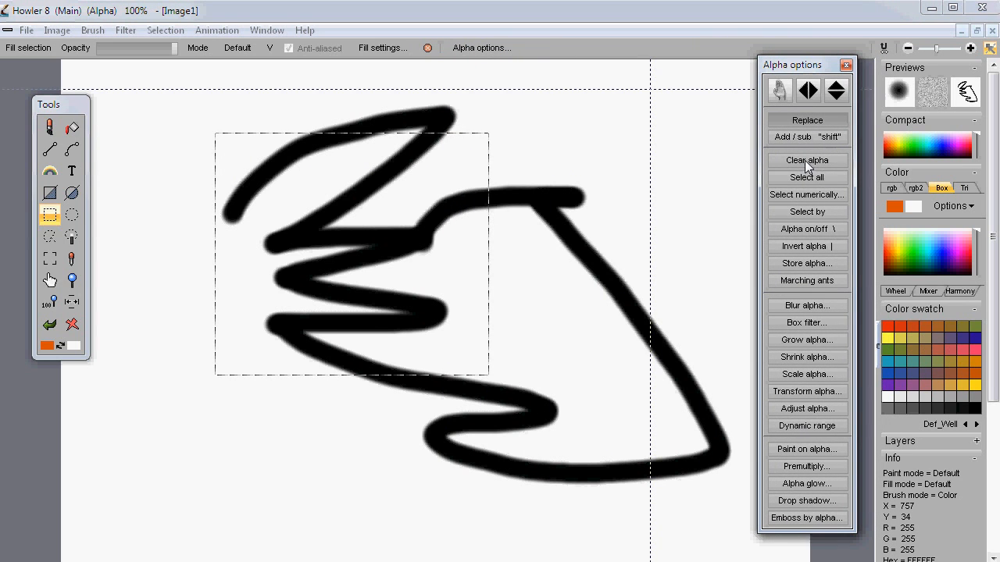
Select a new rectangle over the zigzag and clear the selected area to the orange primary color
left_click_drag(204, 125, 447, 362)
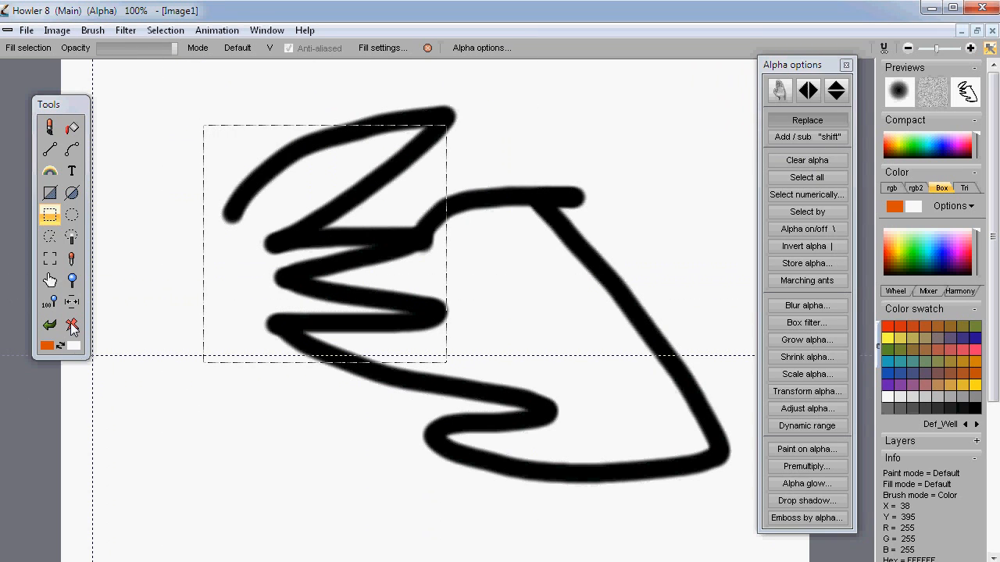
right_click(71, 323)
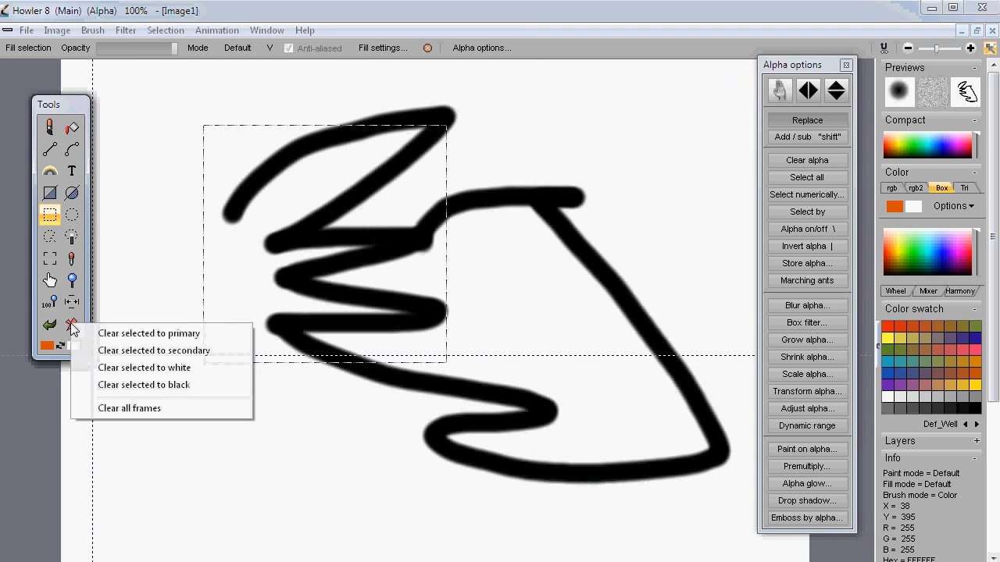
left_click(188, 336)
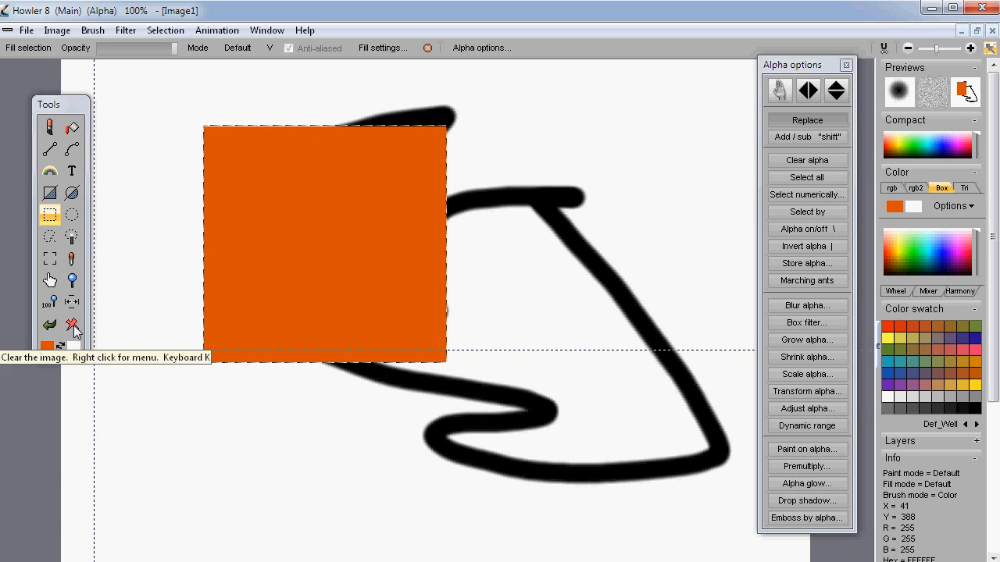
Clear the whole image and remove the rectangular alpha selection, with the lasso tool active
left_click(72, 327)
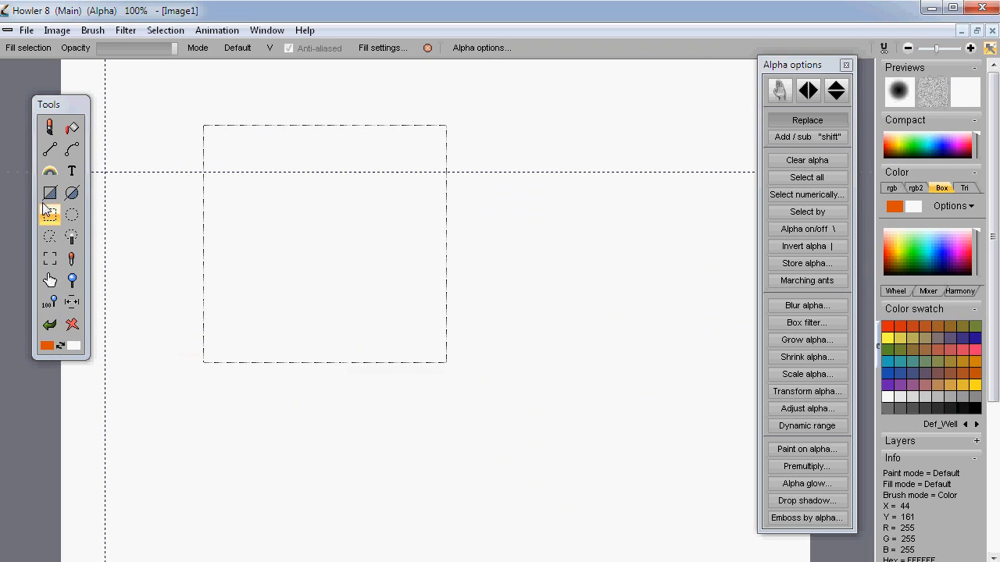
left_click(51, 235)
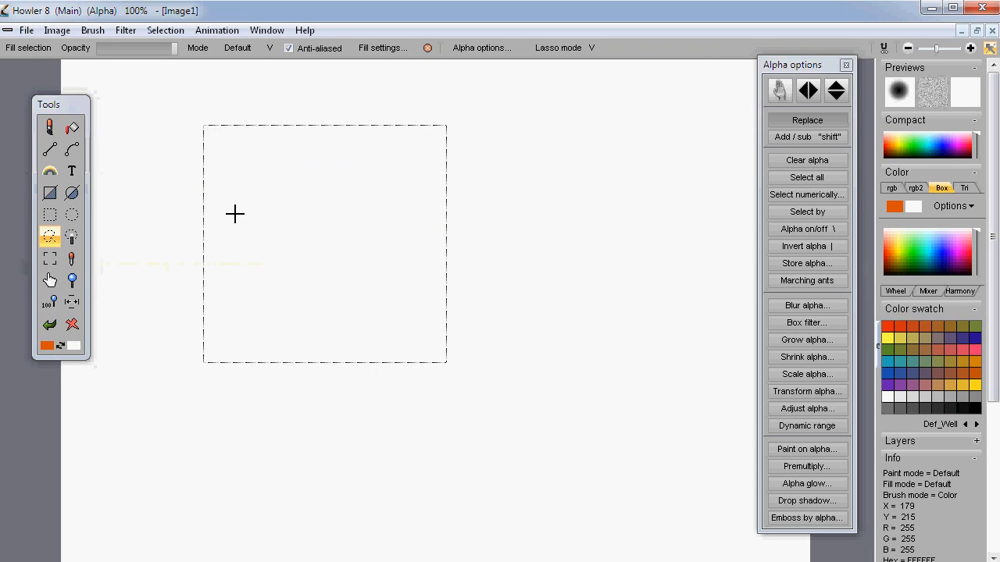
left_click(811, 160)
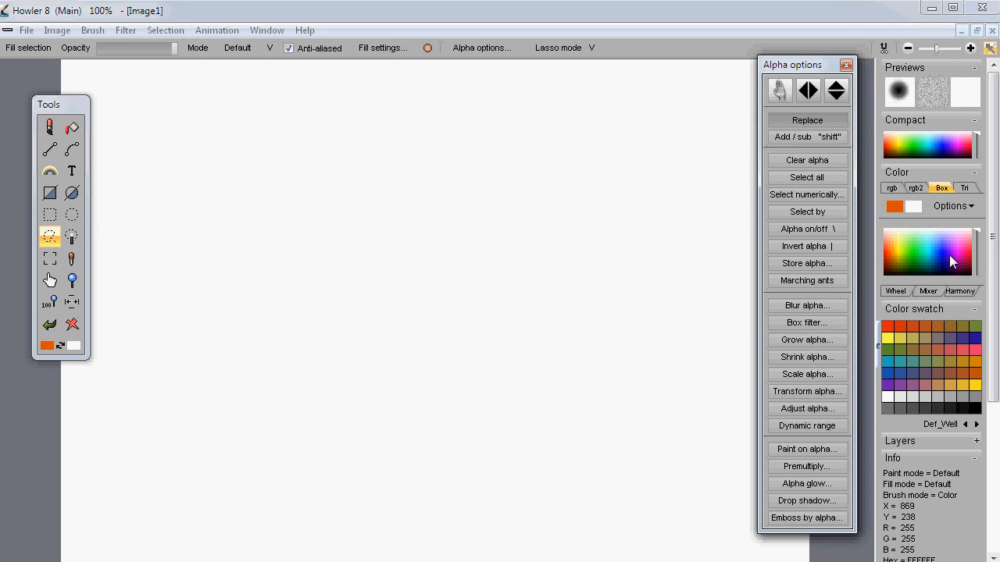
Draw a large closed, irregular lasso selection in the middle of the blank canvas
left_click_drag(415, 161, 329, 233)
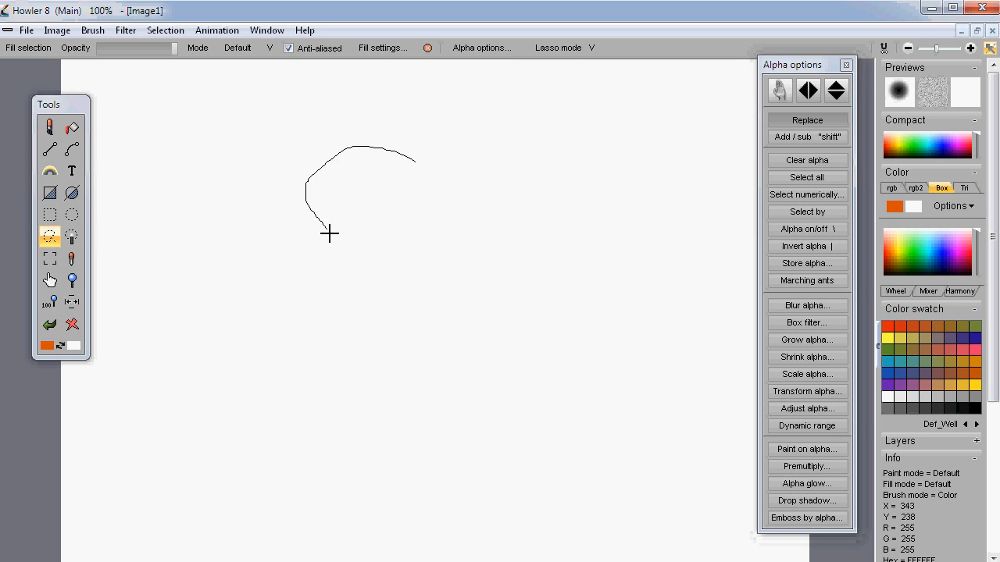
left_click_drag(348, 287, 312, 486)
mouse_move(384, 468)
left_mouse_down()
mouse_move(603, 524)
mouse_move(571, 352)
left_mouse_up()
left_click_drag(469, 180, 471, 181)
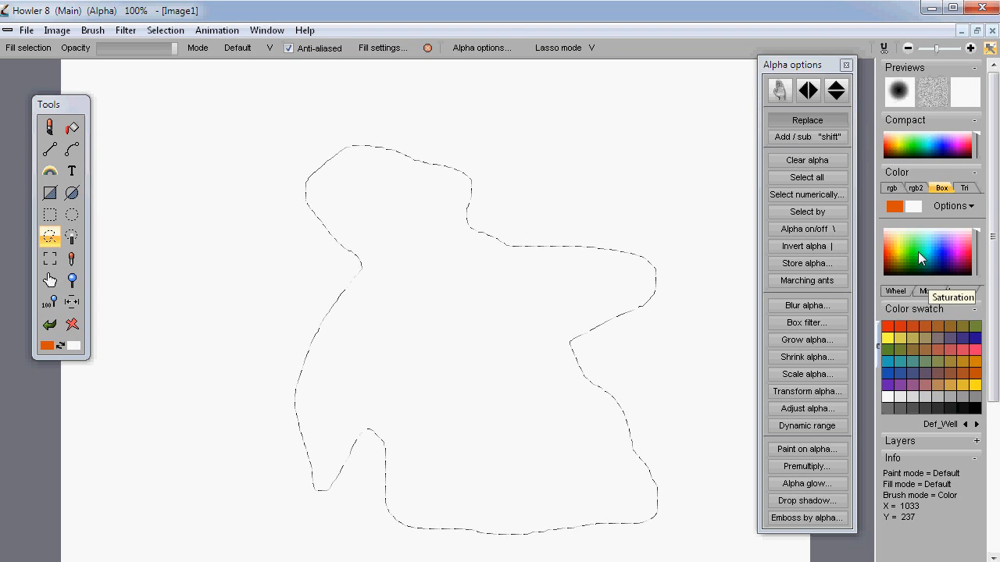
Set the primary color to light green and clear the lasso selection to the primary color
left_click_drag(898, 243, 907, 245)
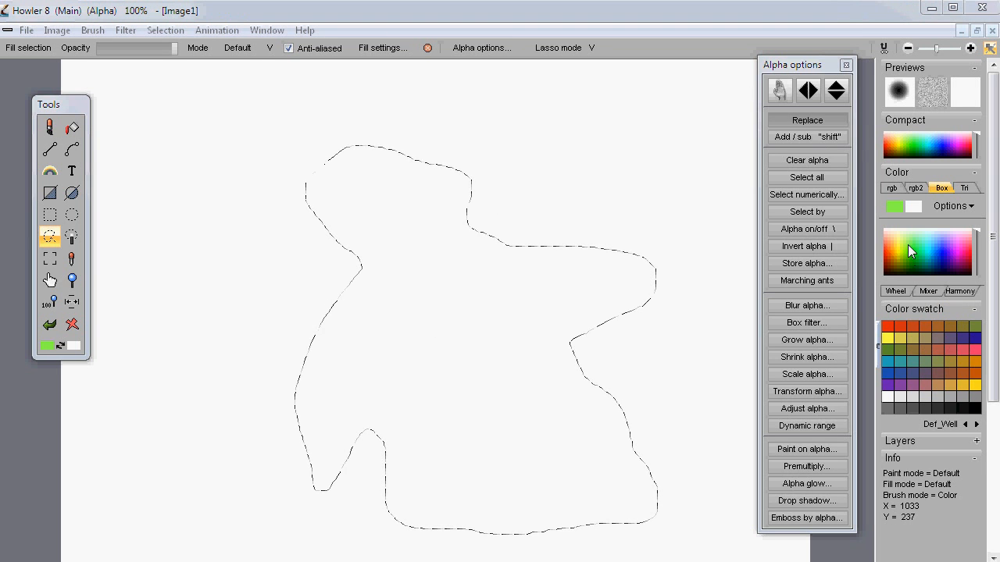
left_click(71, 324)
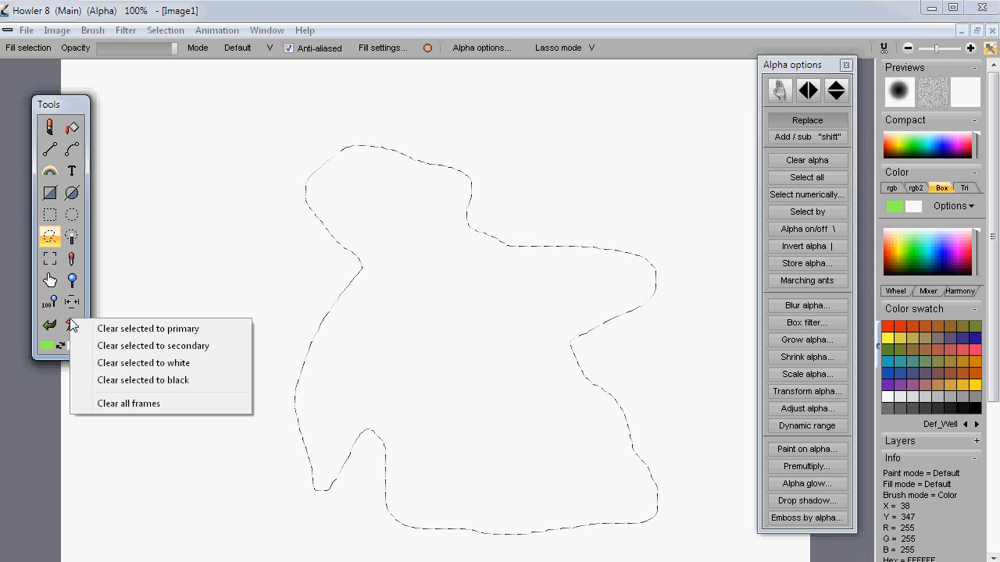
left_click(147, 328)
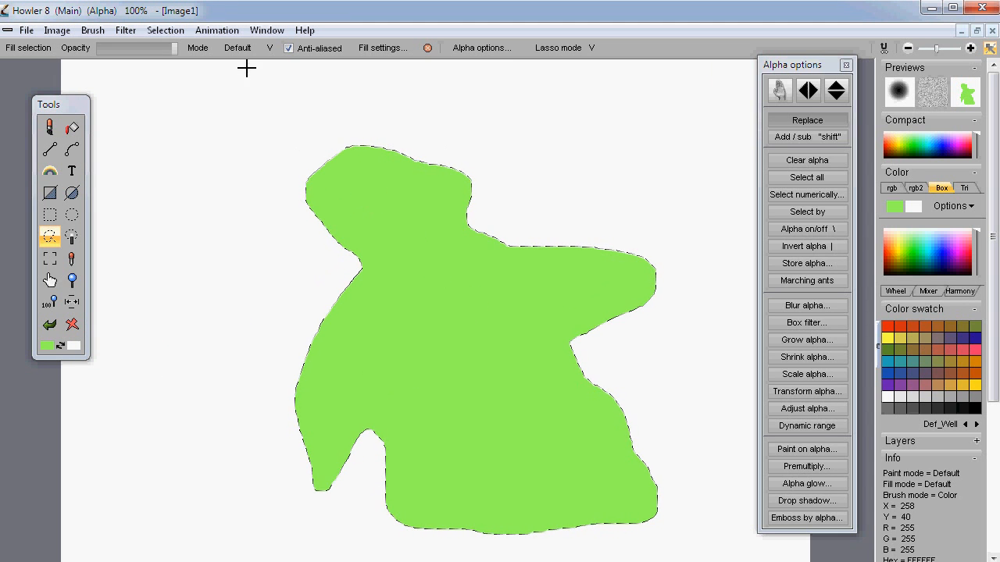
Try a drop shadow on the green shape with Invert on and off, and cancel it
left_click(165, 32)
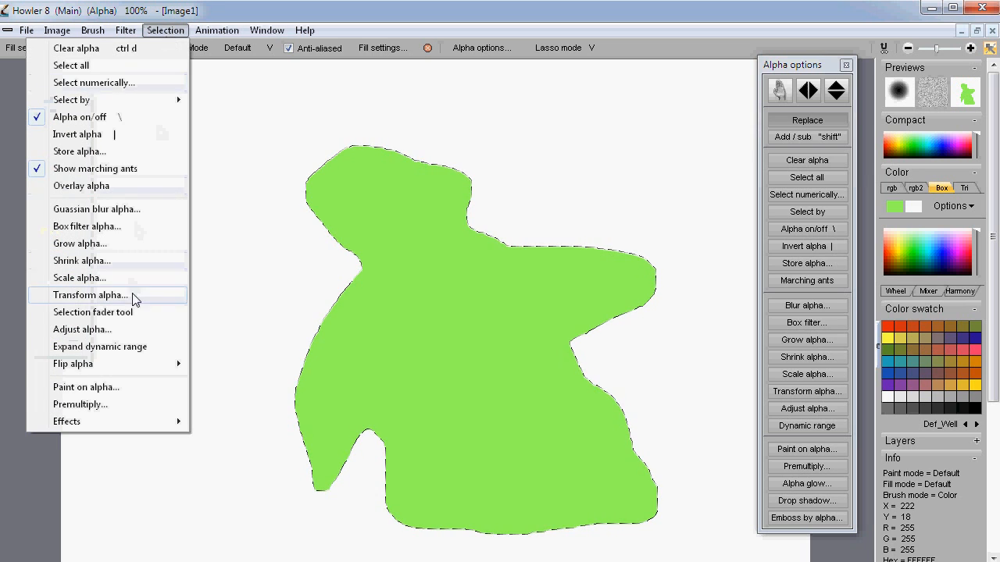
mouse_move(156, 422)
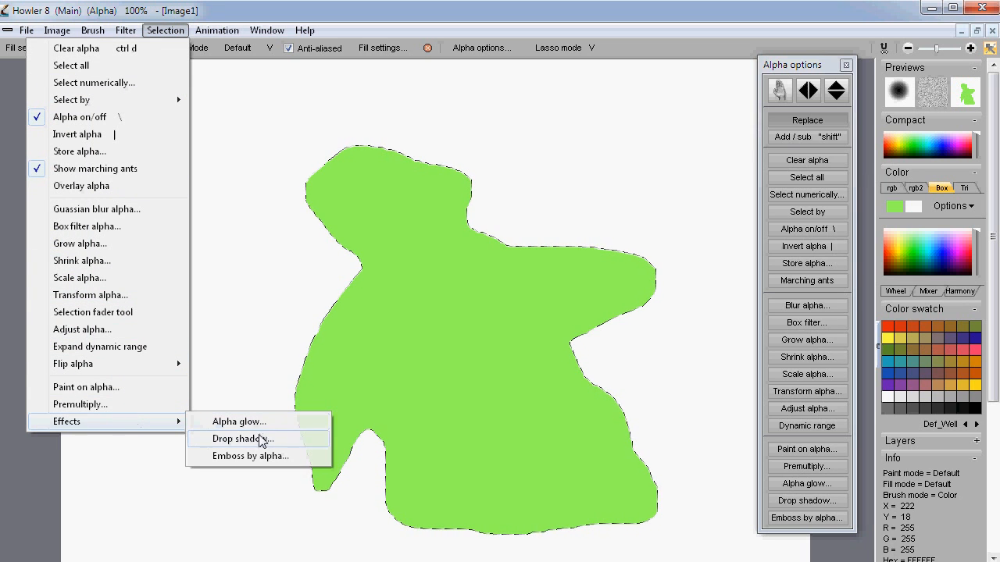
left_click(238, 439)
left_click(507, 333)
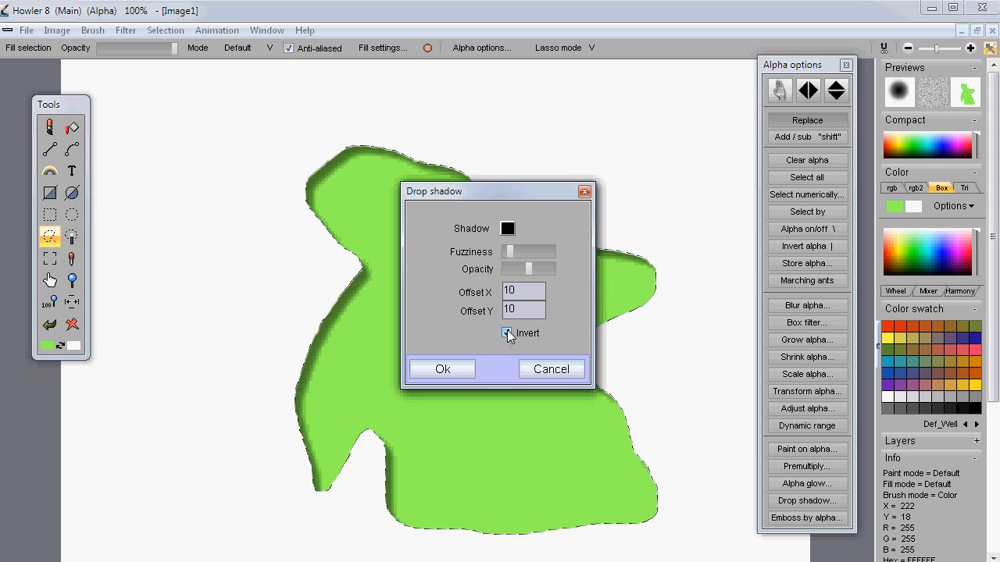
left_click_drag(489, 193, 630, 143)
left_click(649, 285)
left_click_drag(618, 144, 221, 200)
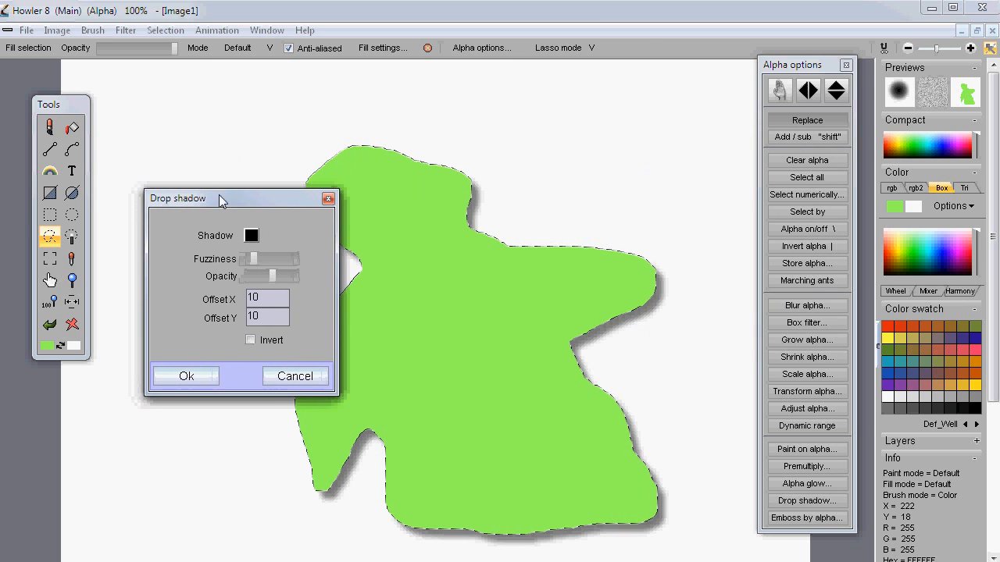
left_click(295, 376)
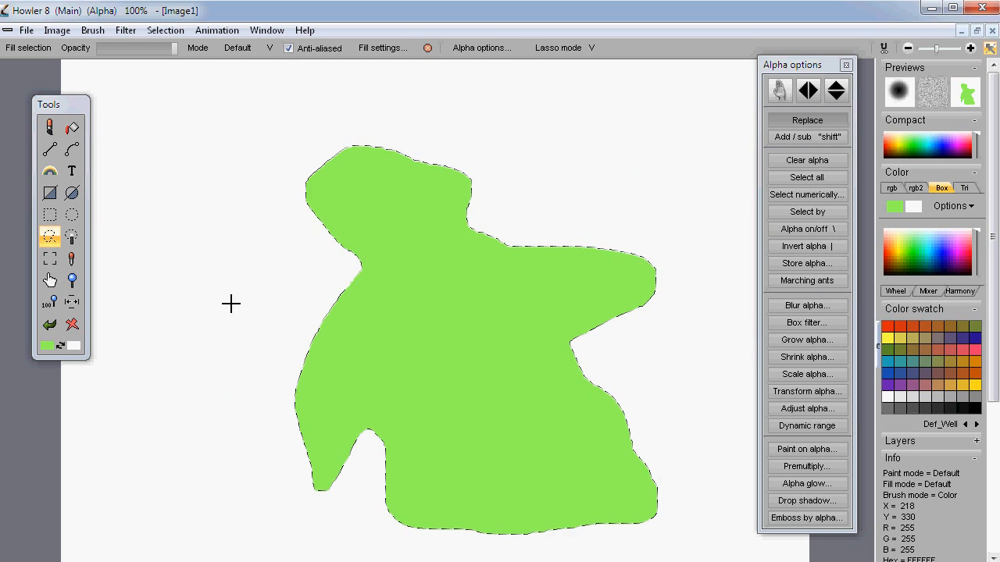
Emboss the green shape by alpha with a smoothness of 12
left_click(172, 30)
mouse_move(165, 422)
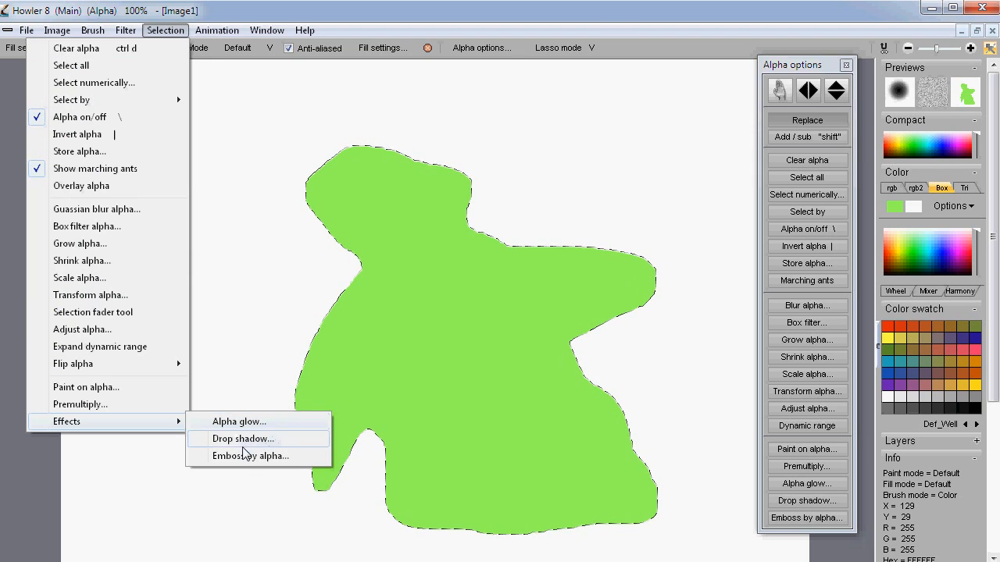
left_click(270, 453)
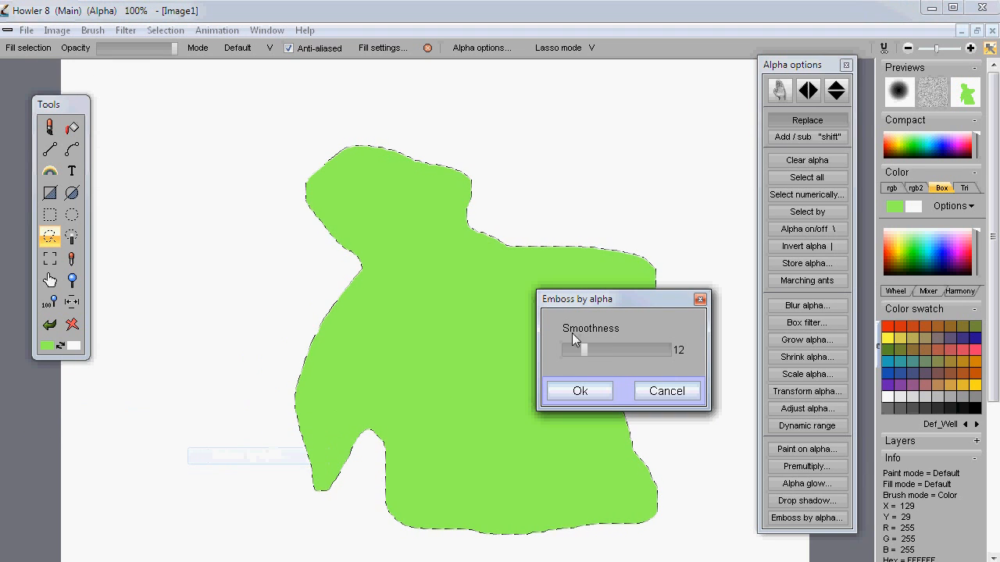
left_click(579, 390)
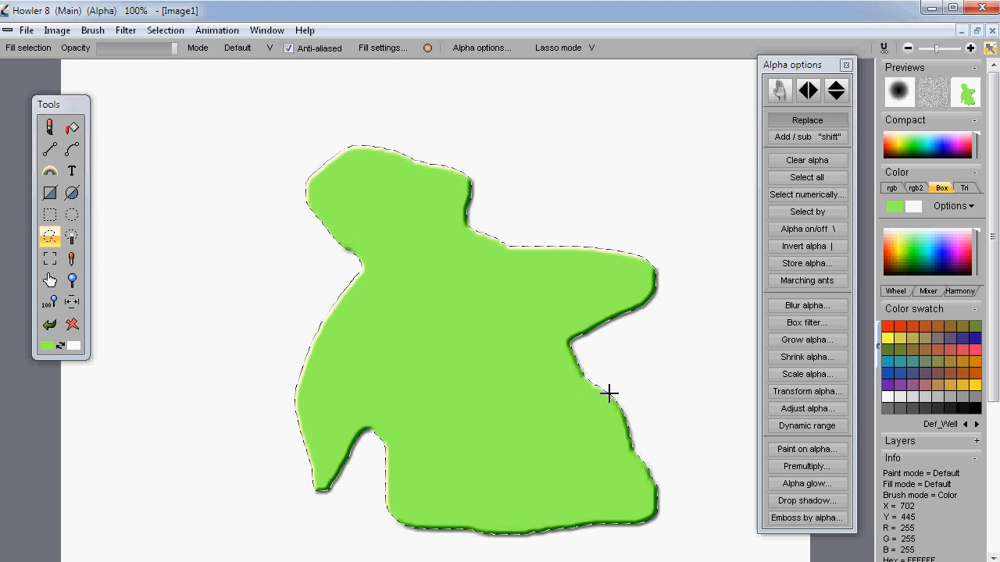
Clear the image to blank and remove the lasso alpha selection
key("Delete")
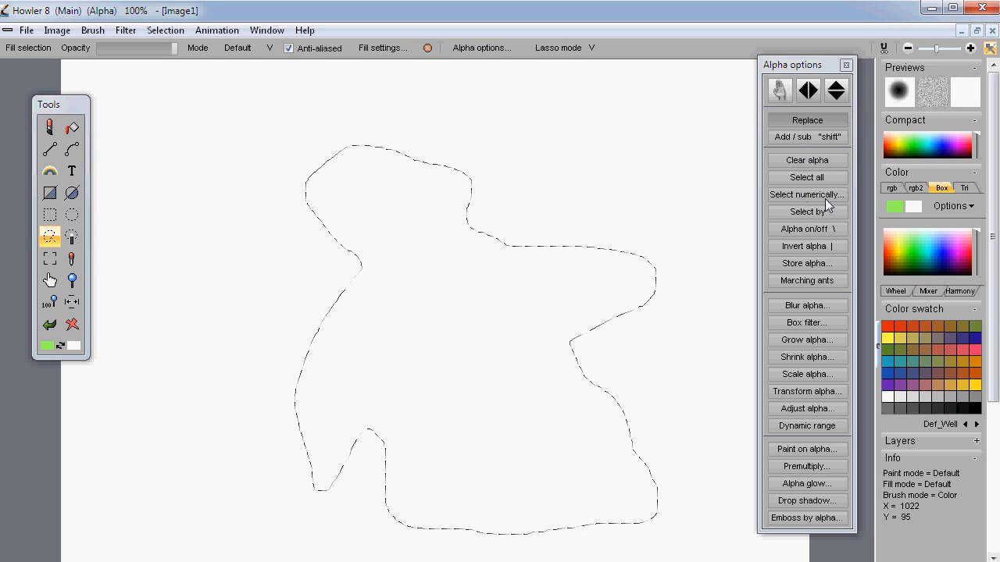
left_click(788, 163)
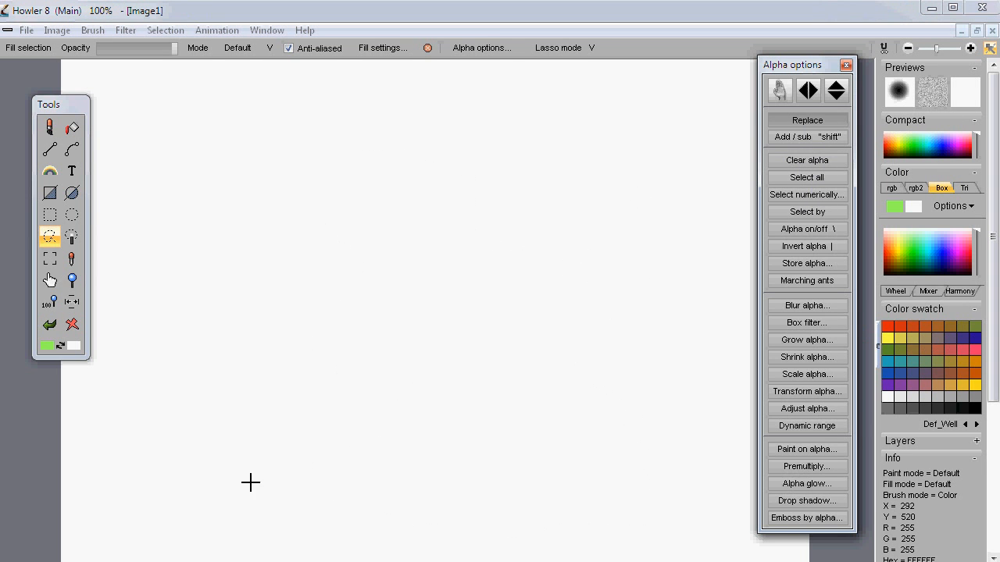
Switch to Firefox and look through the Products, Demos and Tutorials pages of TheBest3D.com
key("alt+Tab")
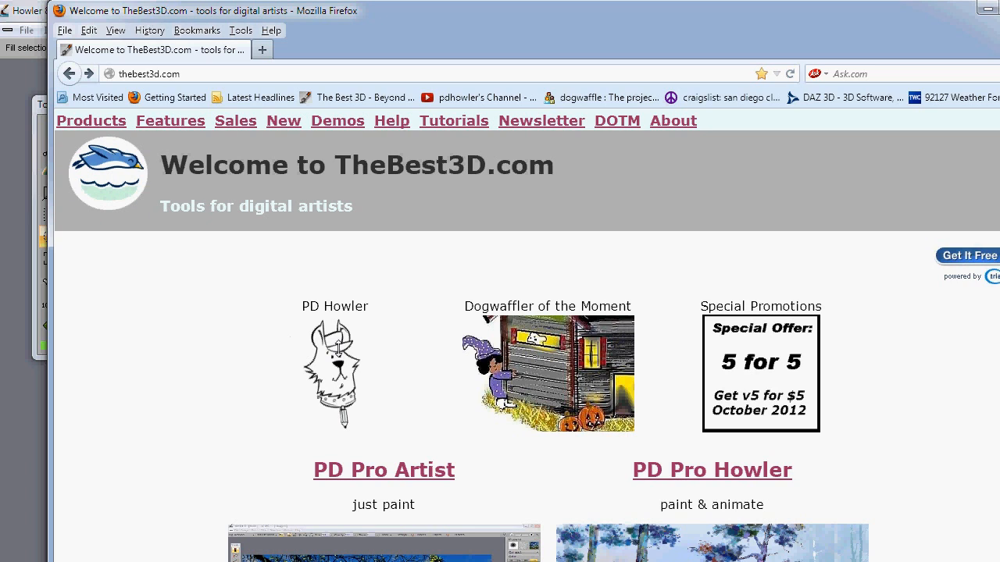
left_click(94, 121)
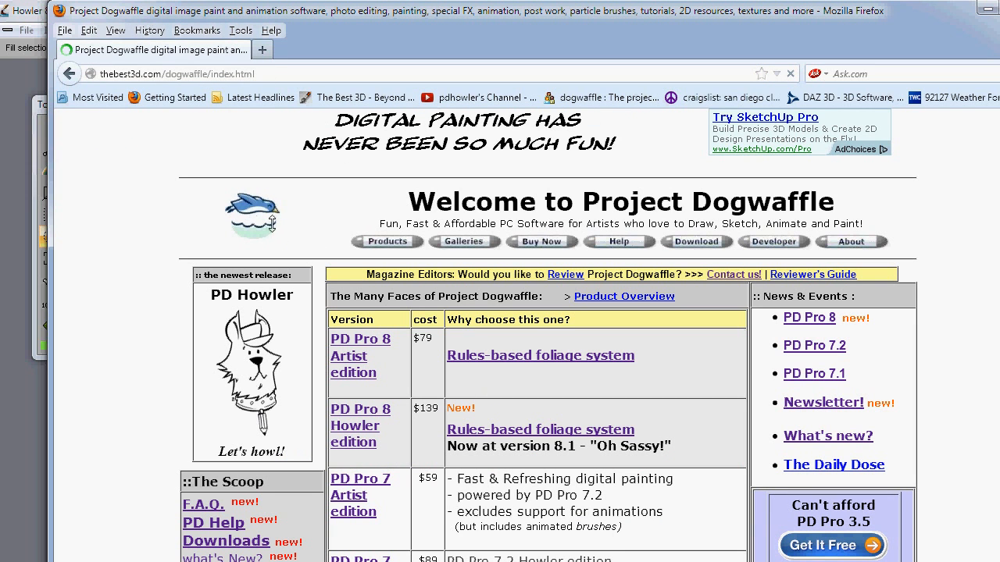
left_click(250, 204)
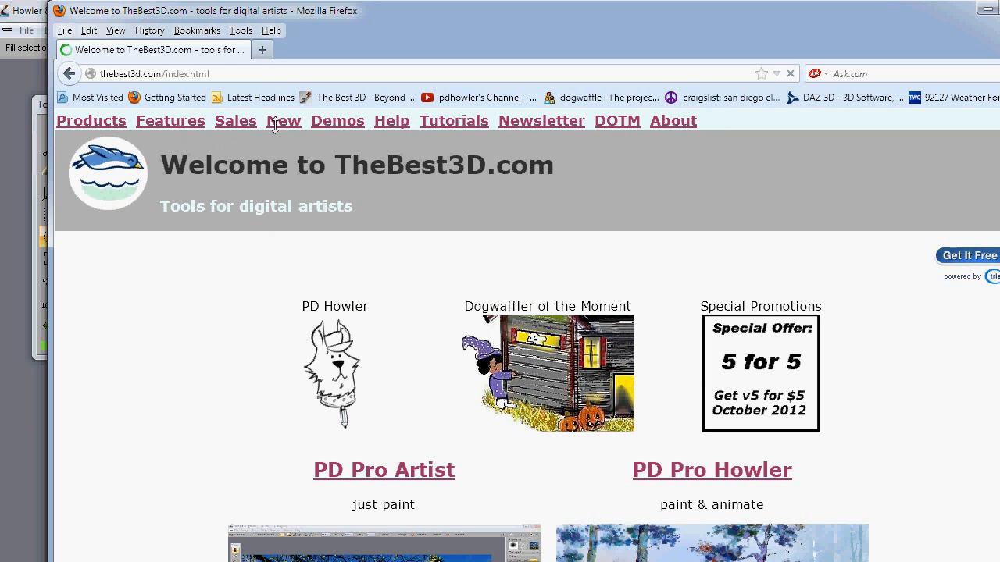
left_click(325, 122)
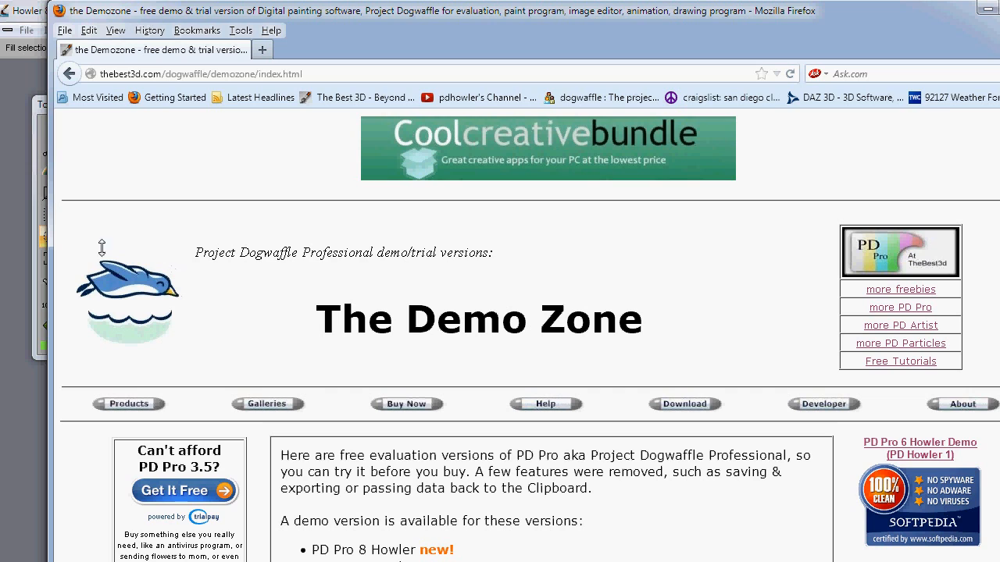
left_click(136, 289)
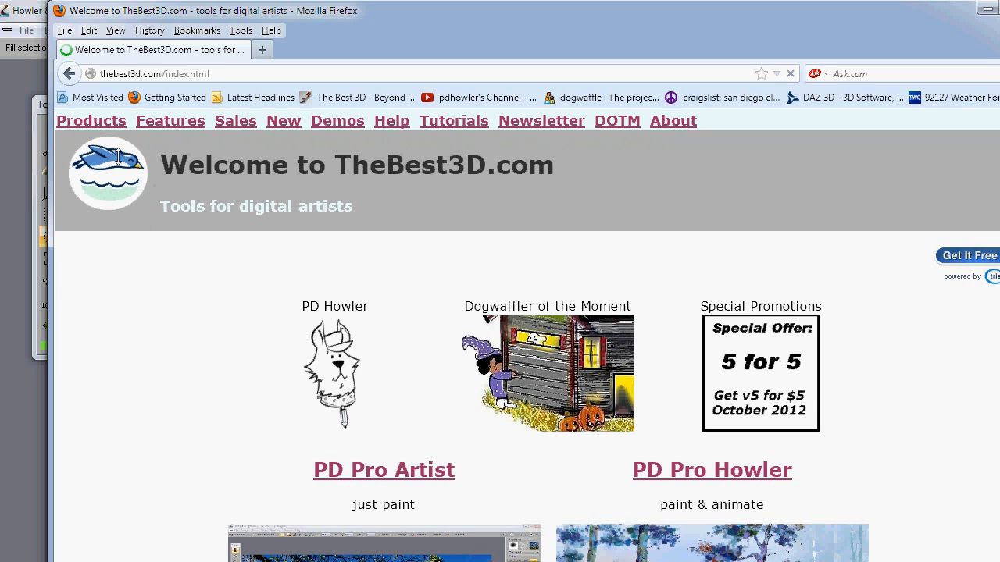
left_click(438, 118)
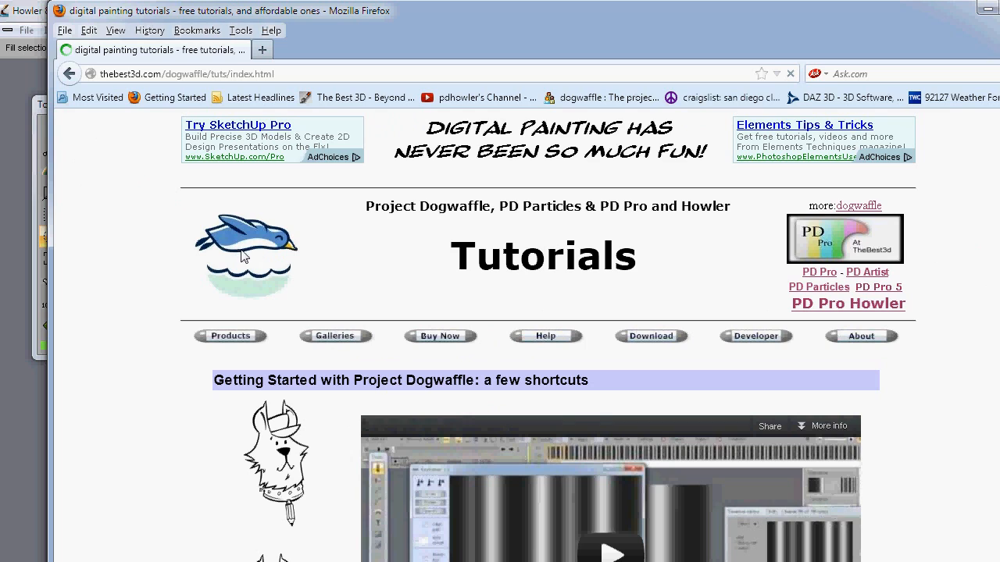
View the Tutorials page's penguin logo as a standalone image, and return to the site's home page
right_click(245, 258)
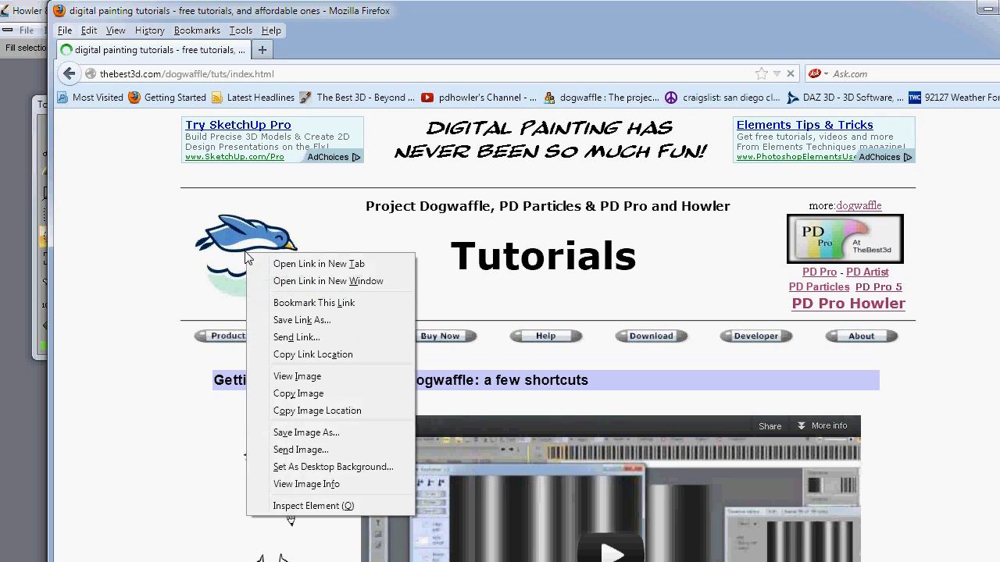
left_click(308, 378)
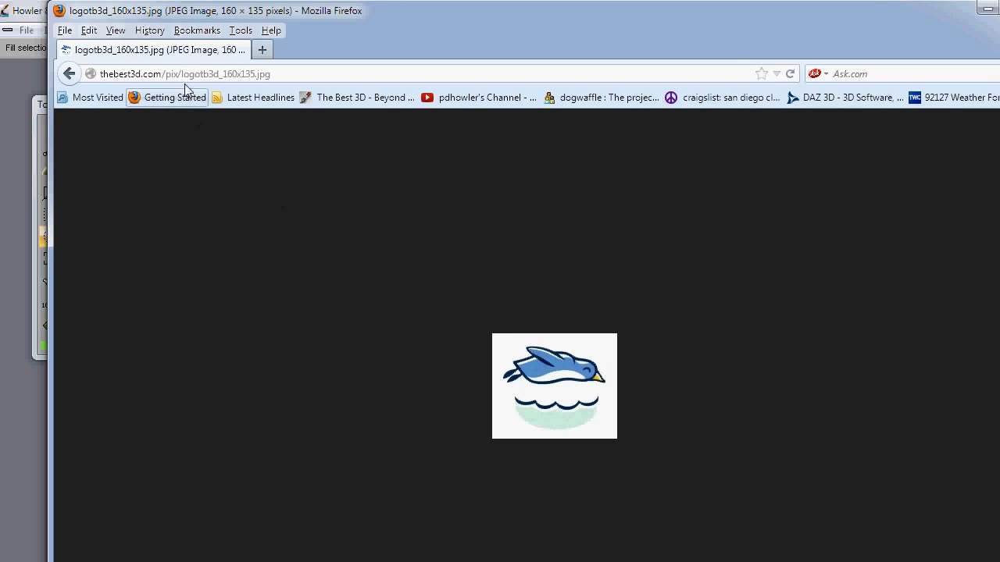
left_click(69, 74)
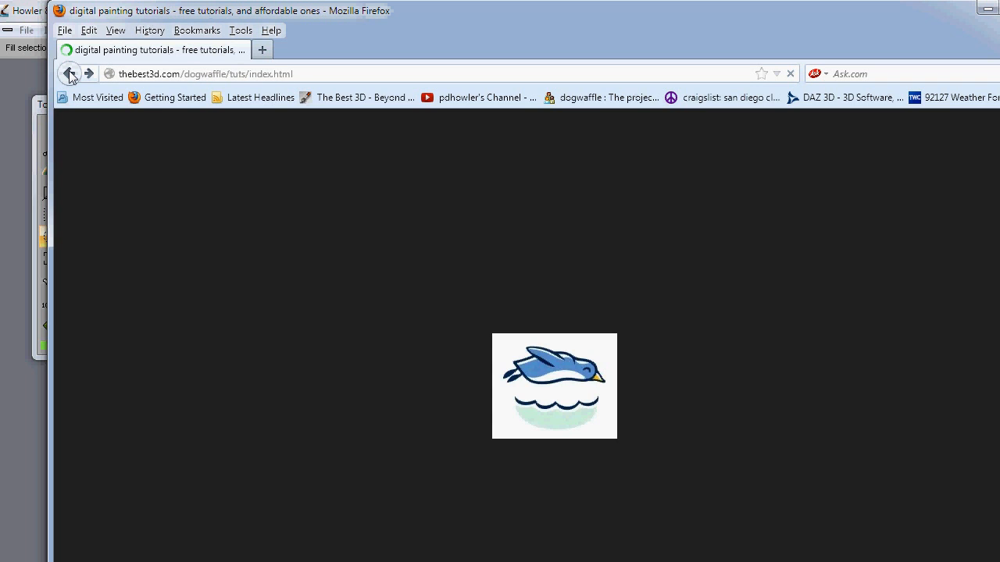
left_click(69, 73)
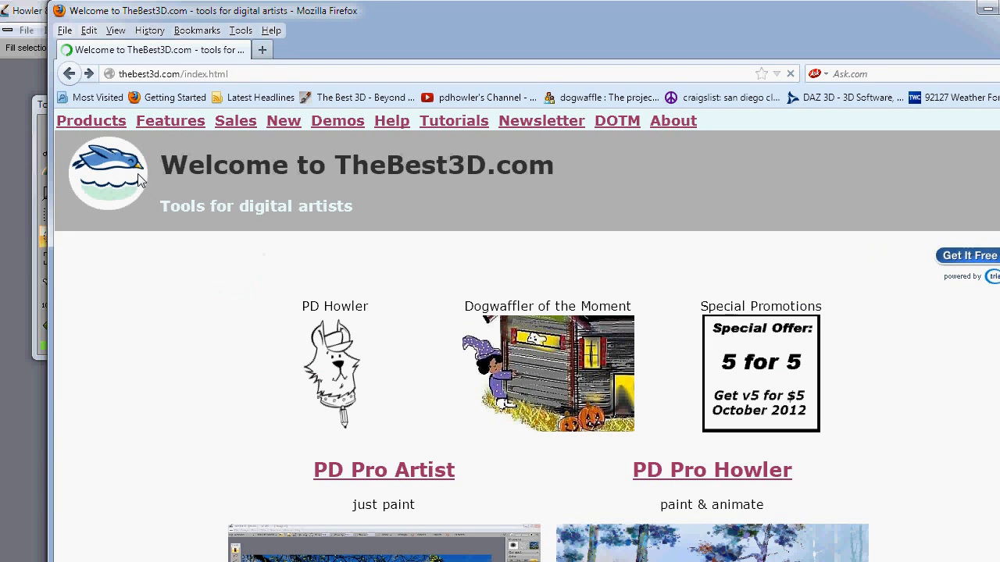
View the home page's penguin logo on its own and load its larger version, happy_penguin_300x300.png
right_click(104, 169)
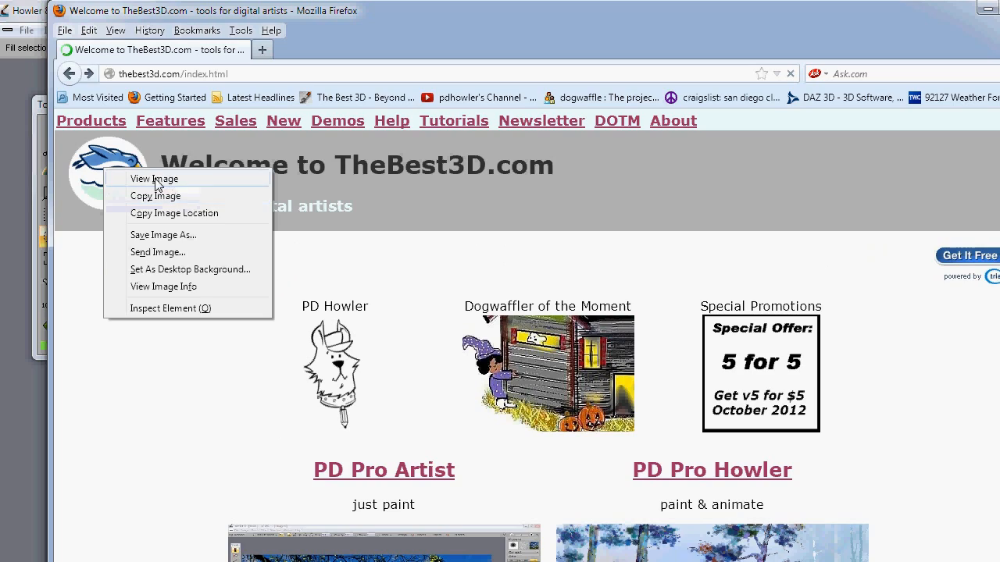
left_click(148, 179)
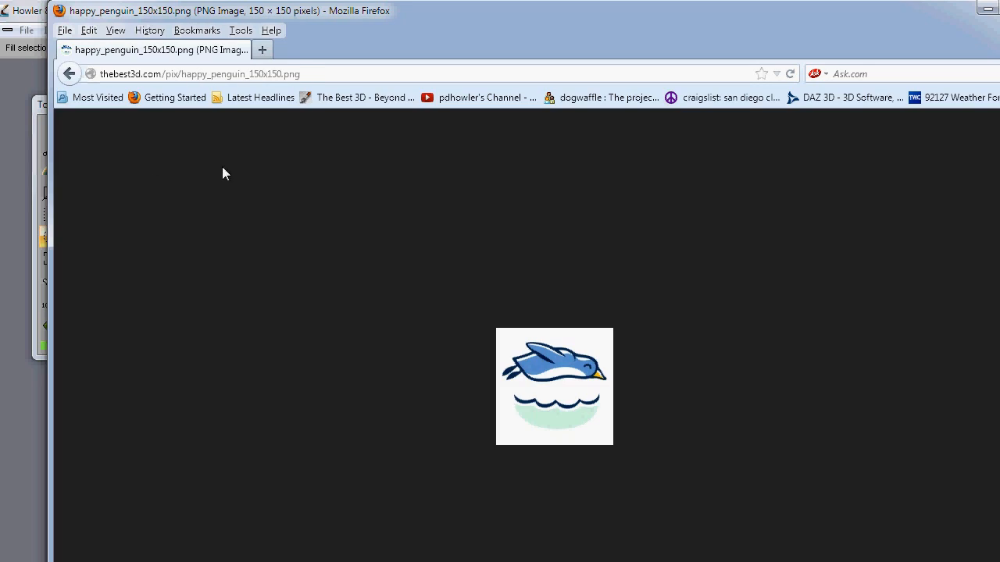
left_click(284, 73)
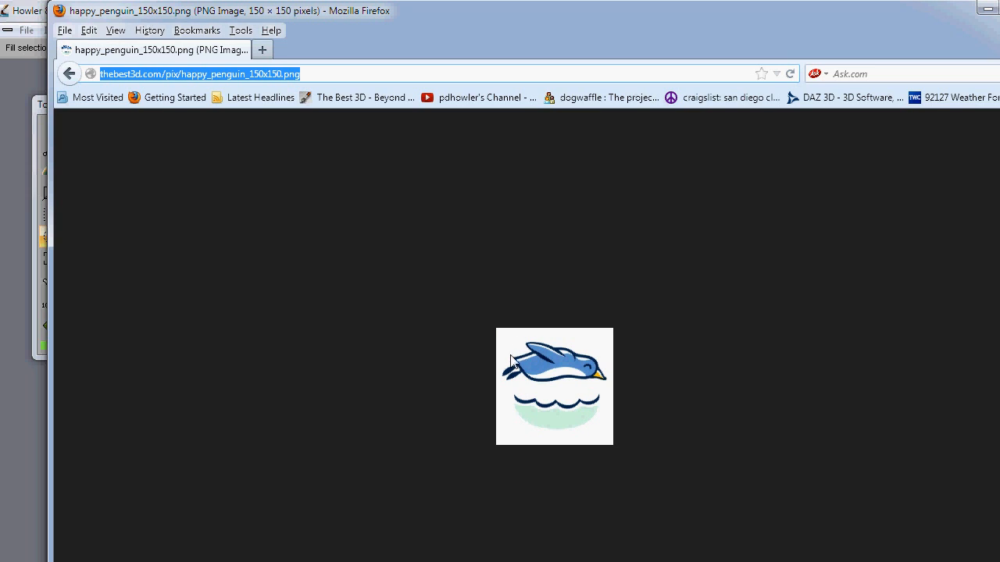
left_click(263, 75)
left_click_drag(250, 74, 277, 74)
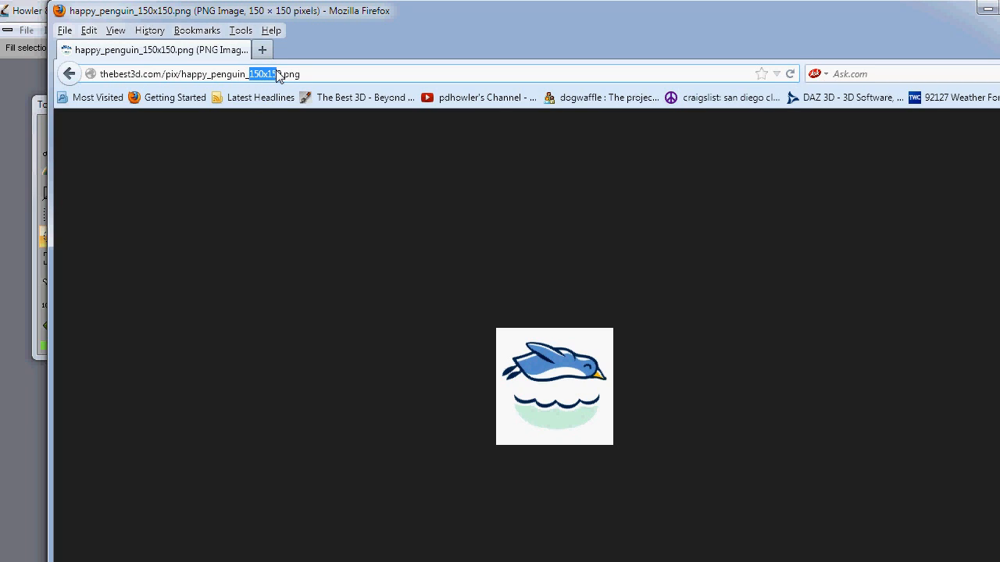
type("300x30")
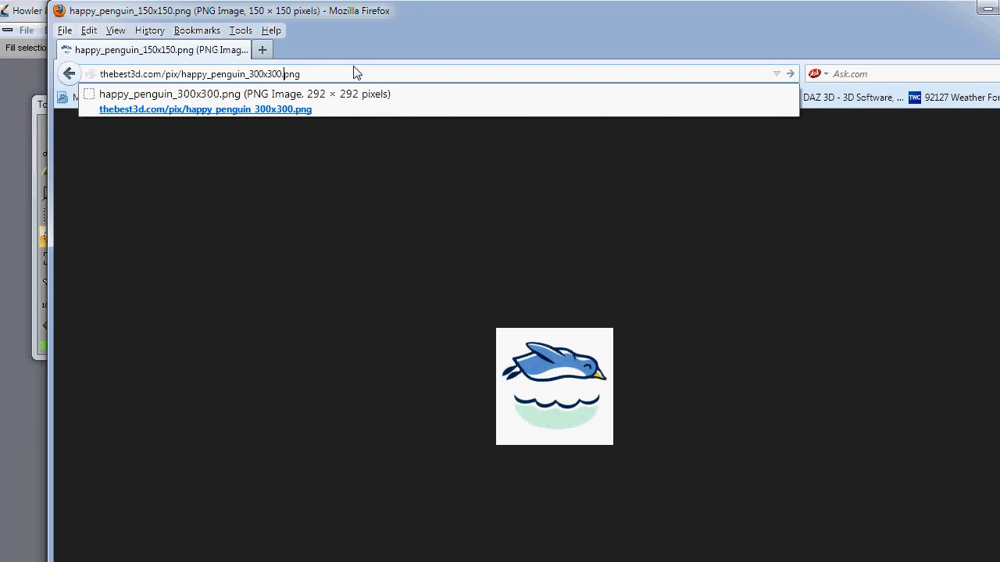
key("Return")
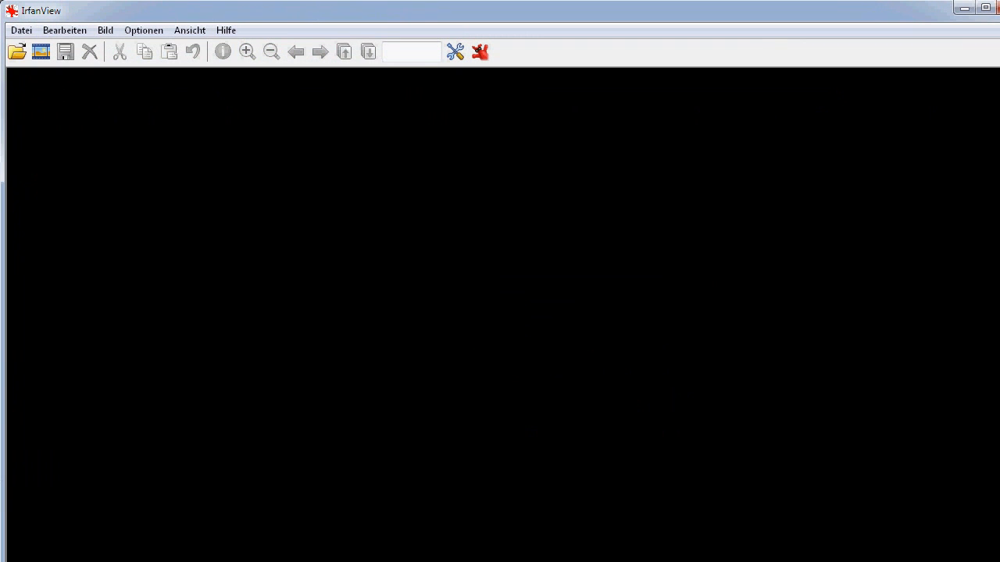
Switch to IrfanView, shrink its window, and paste a screen capture showing the penguin image in Firefox
left_click_drag(999, 561, 224, 312)
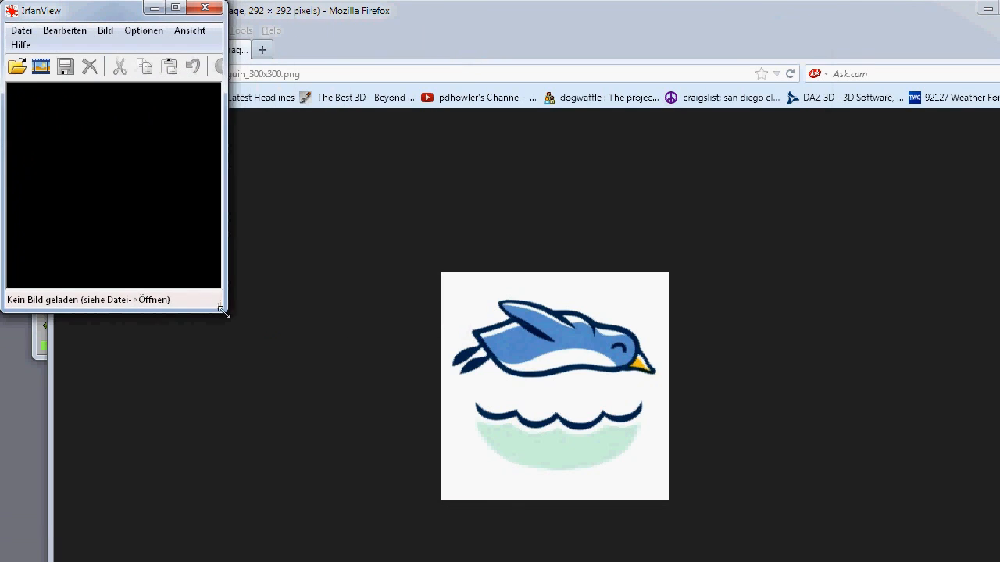
left_click(532, 362)
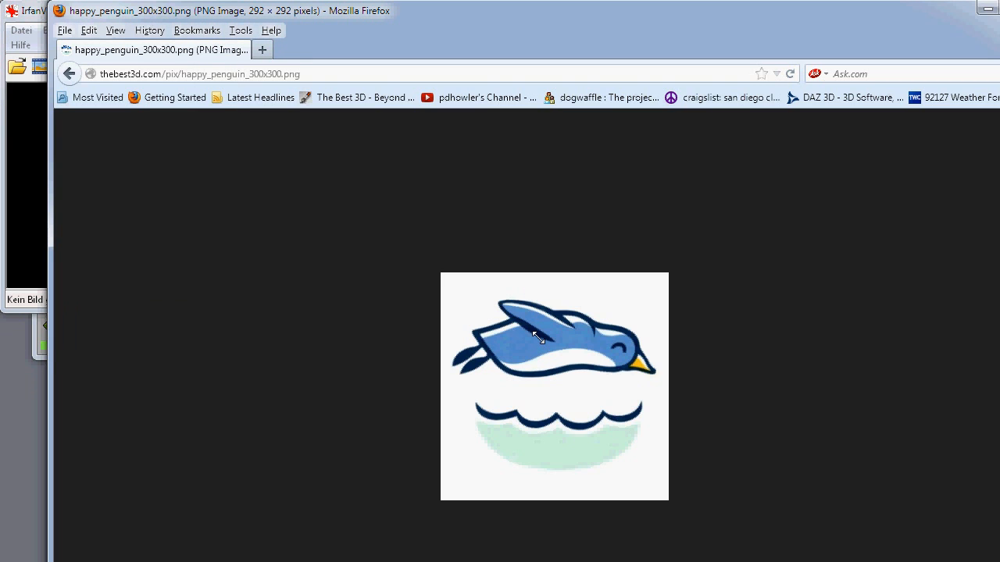
left_click(29, 125)
left_click_drag(101, 10, 342, 90)
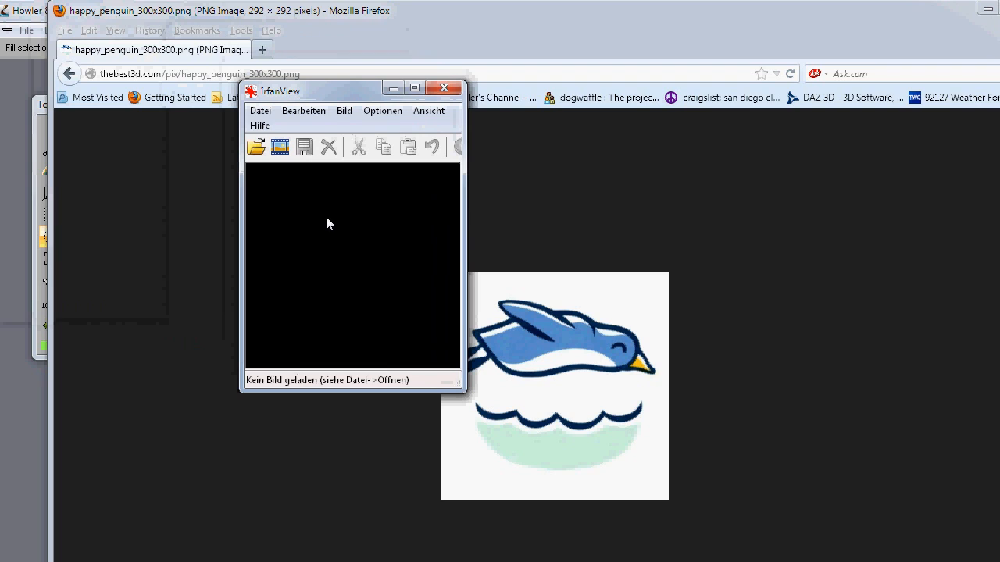
key("ctrl+v")
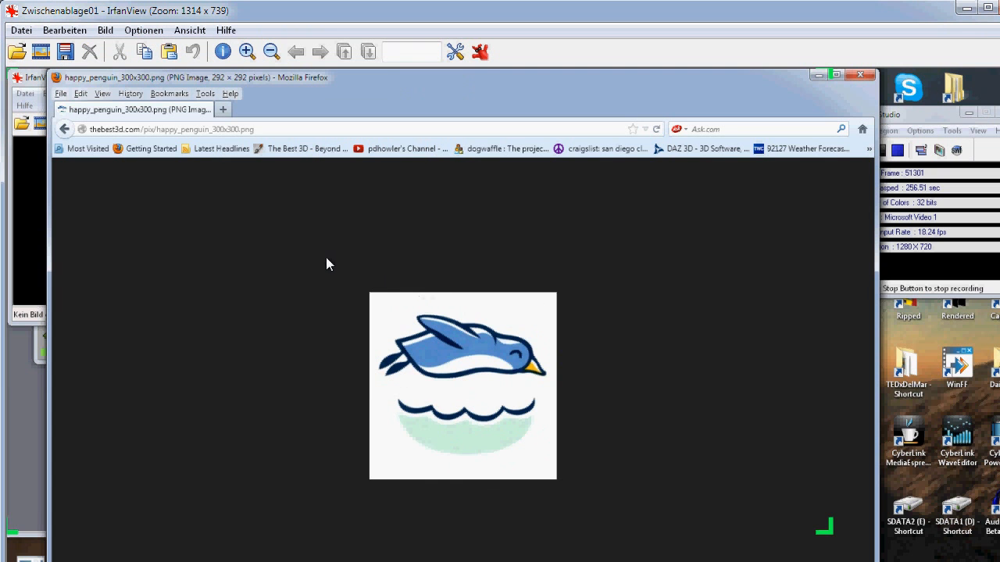
Cut an area of about 414 x 408 pixels around the penguin logo and paste it as a new image
left_click_drag(329, 264, 592, 524)
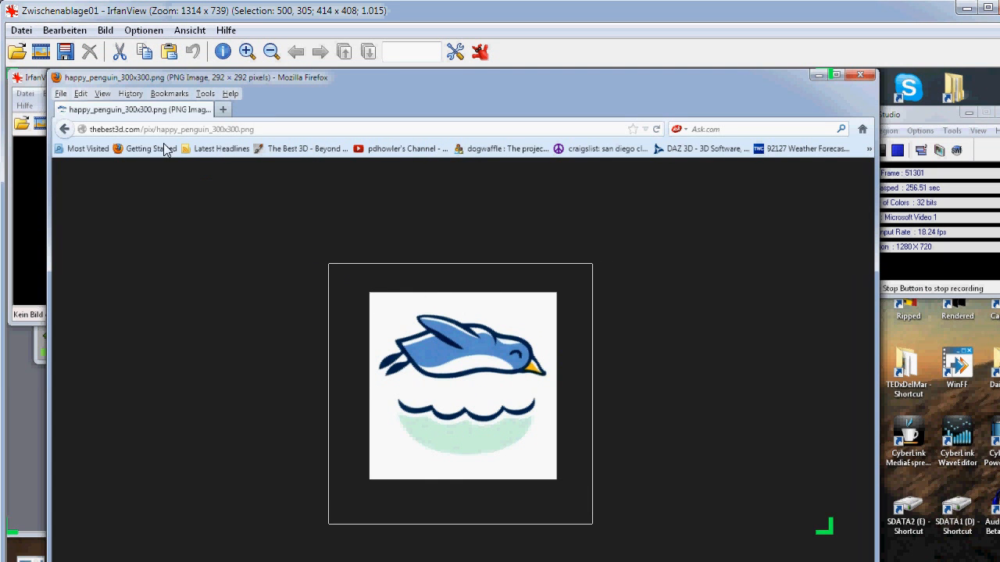
key("ctrl+x")
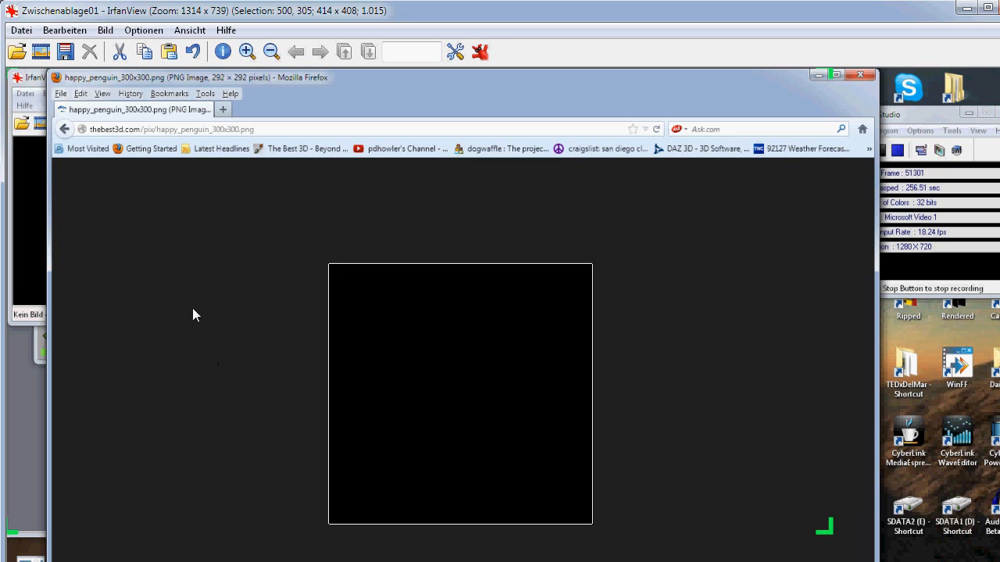
key("ctrl+v")
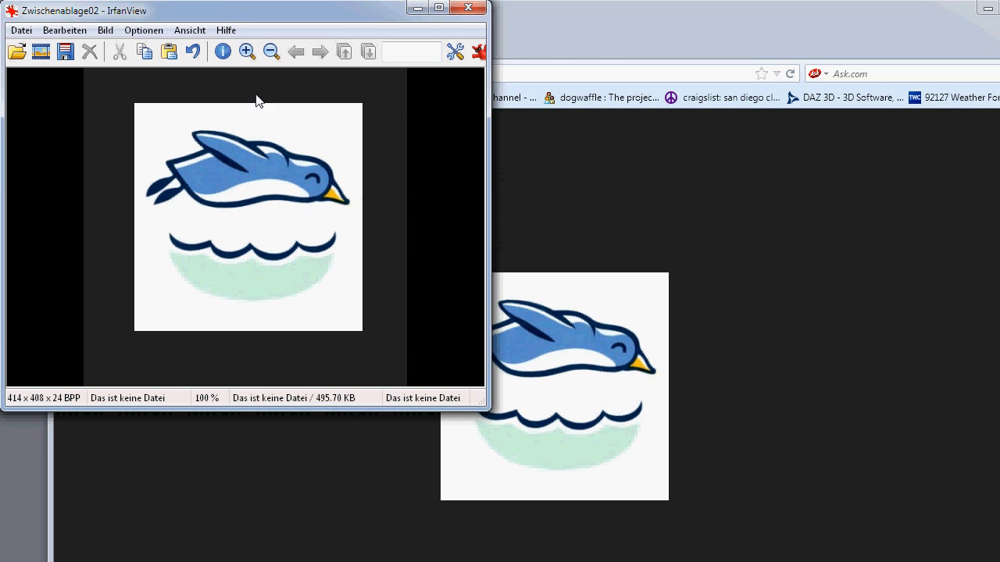
Minimize the IrfanView and Firefox windows to return to Howler 8
left_click_drag(264, 13, 338, 147)
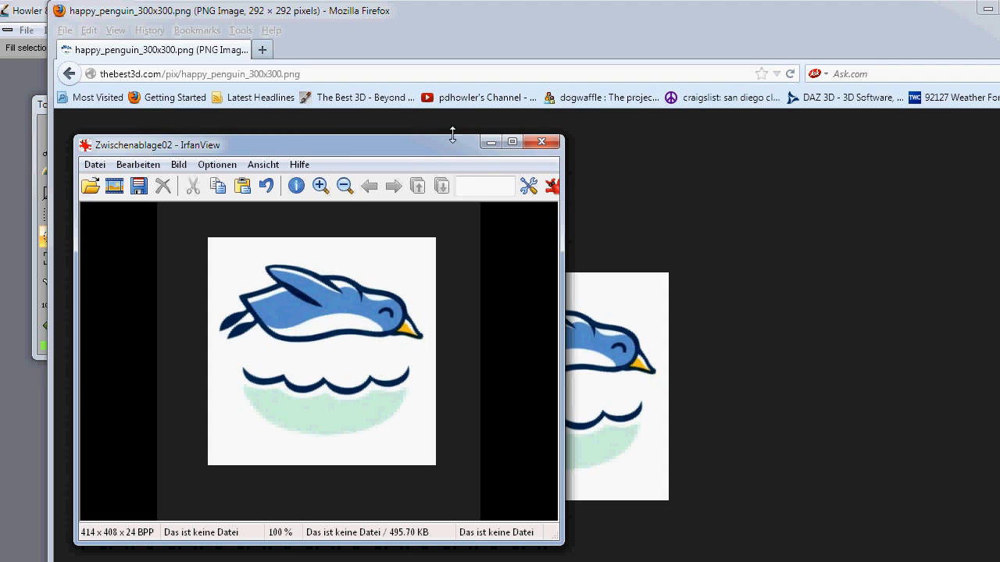
left_click(492, 142)
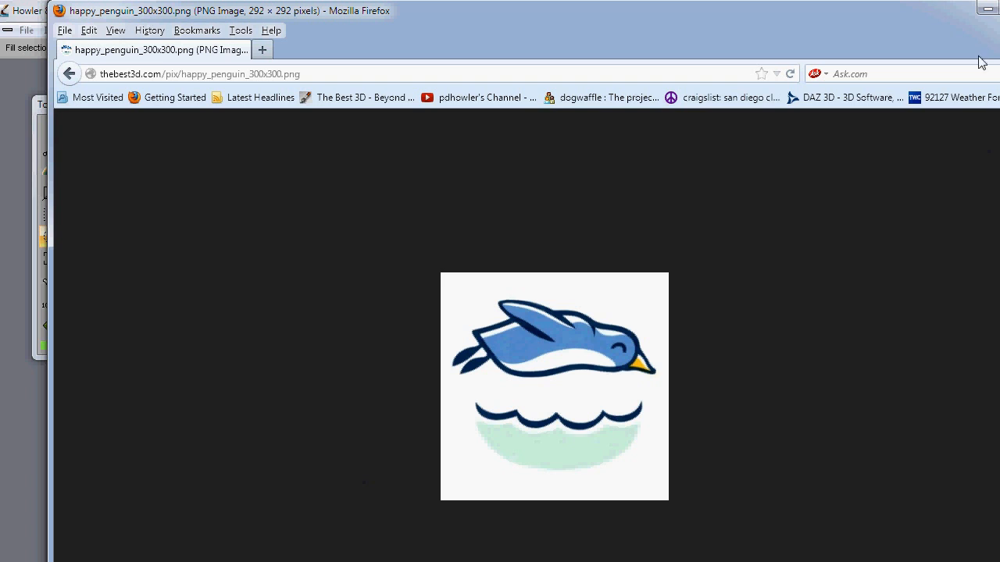
left_click(988, 9)
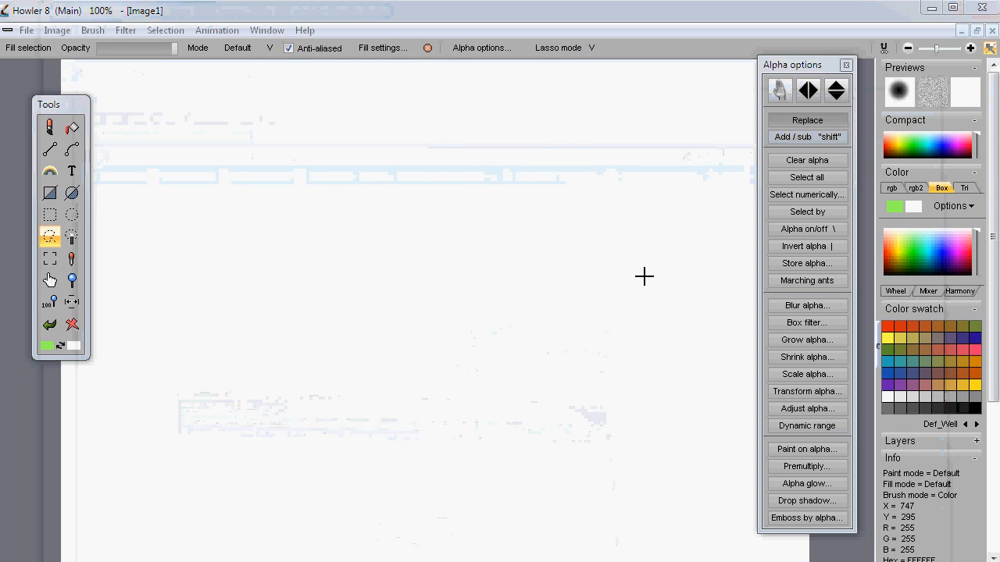
Paste the penguin logo from the clipboard, replacing the existing image and accepting the loss of the current one
left_click(26, 31)
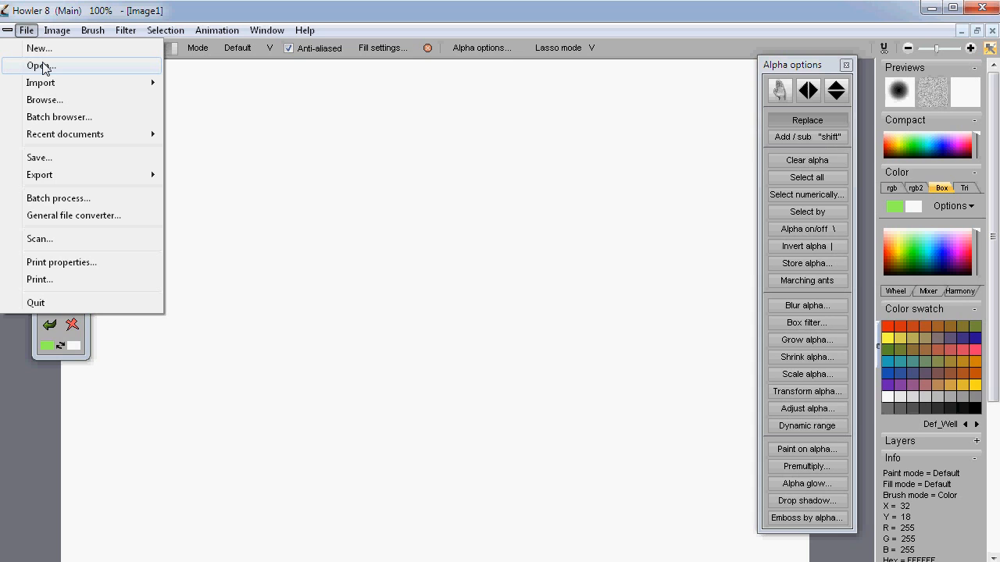
left_click(223, 15)
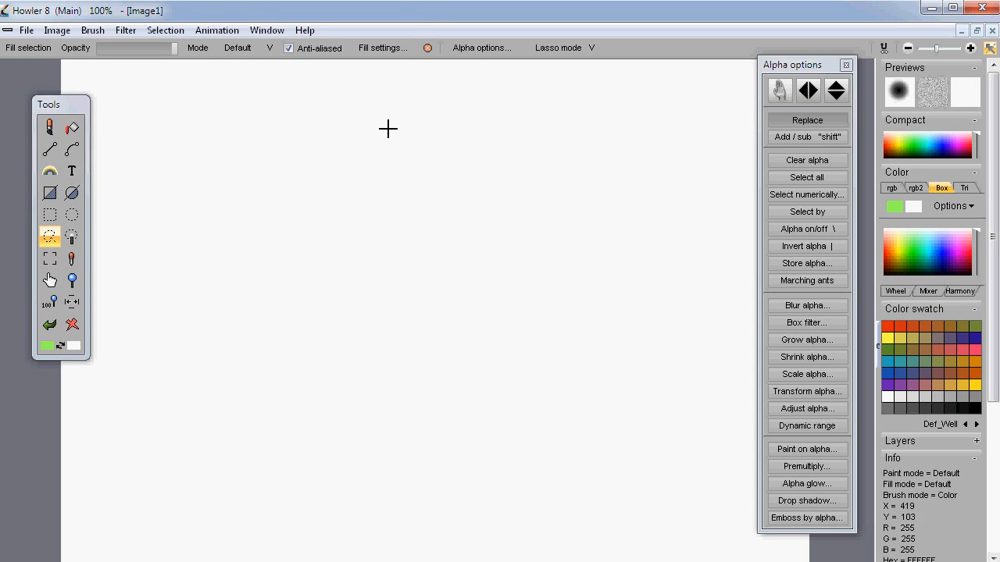
key("ctrl+v")
left_click_drag(625, 224, 328, 154)
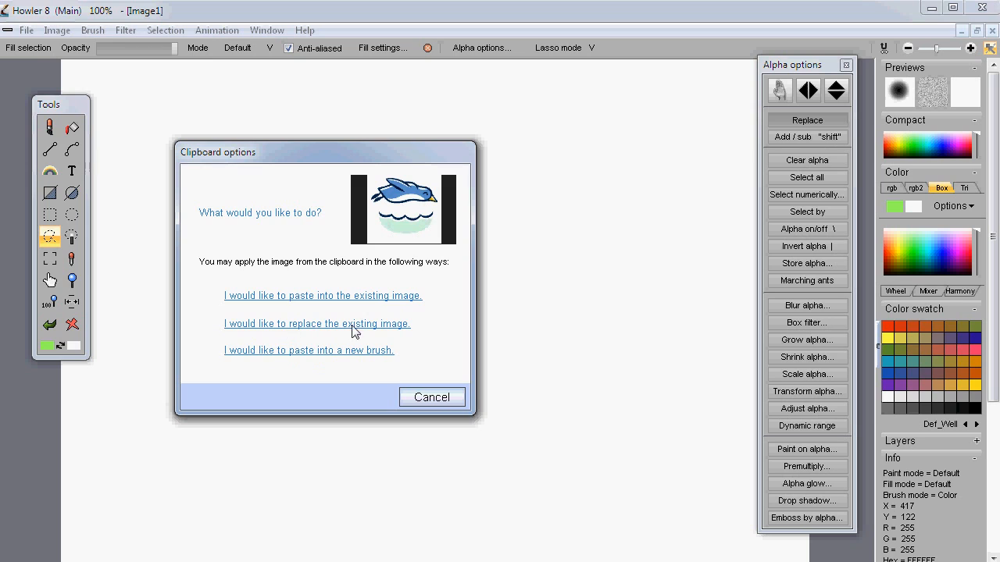
left_click(300, 325)
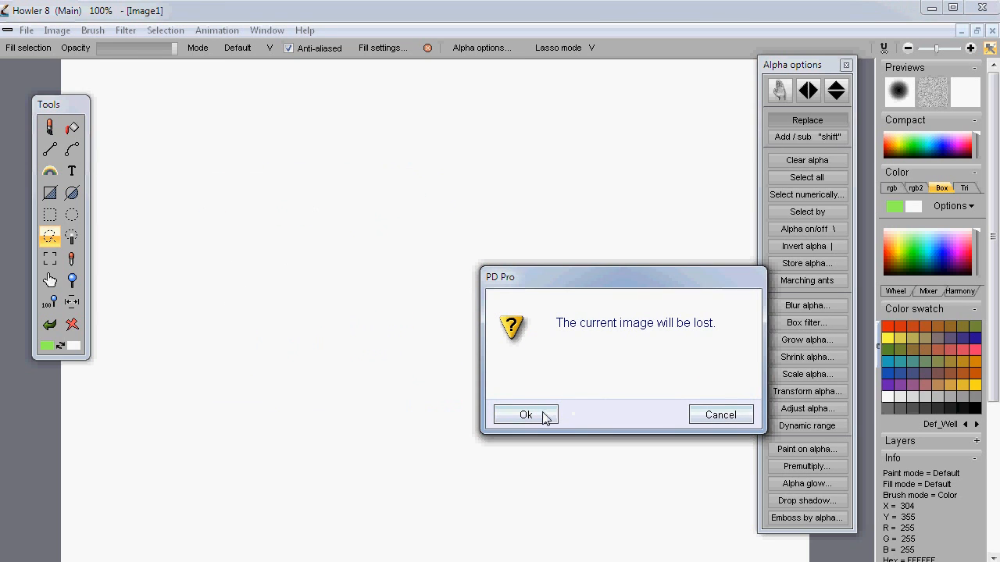
left_click(539, 413)
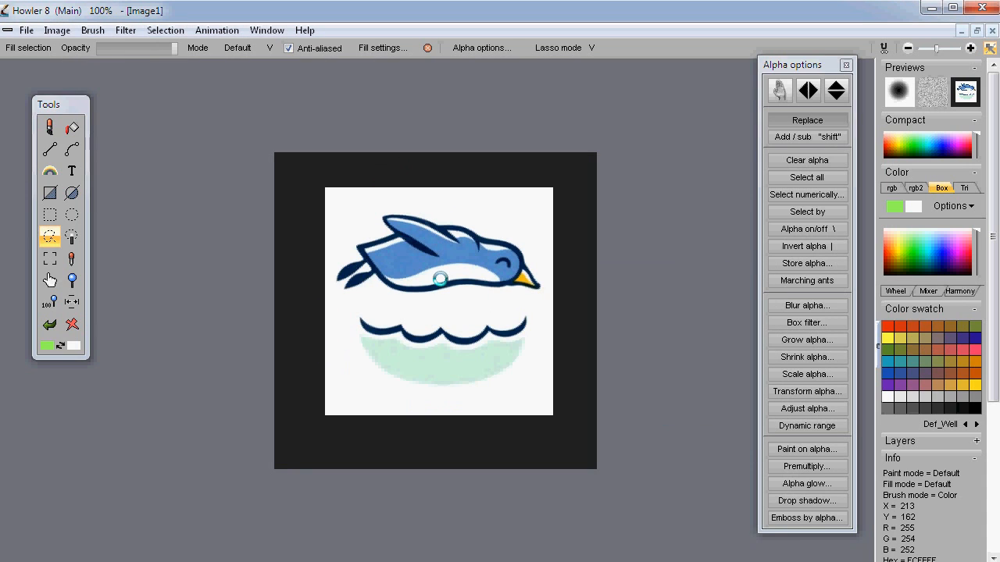
Store a copy of the uncropped penguin image and place its thumbnail window clear of the tools
left_click(56, 30)
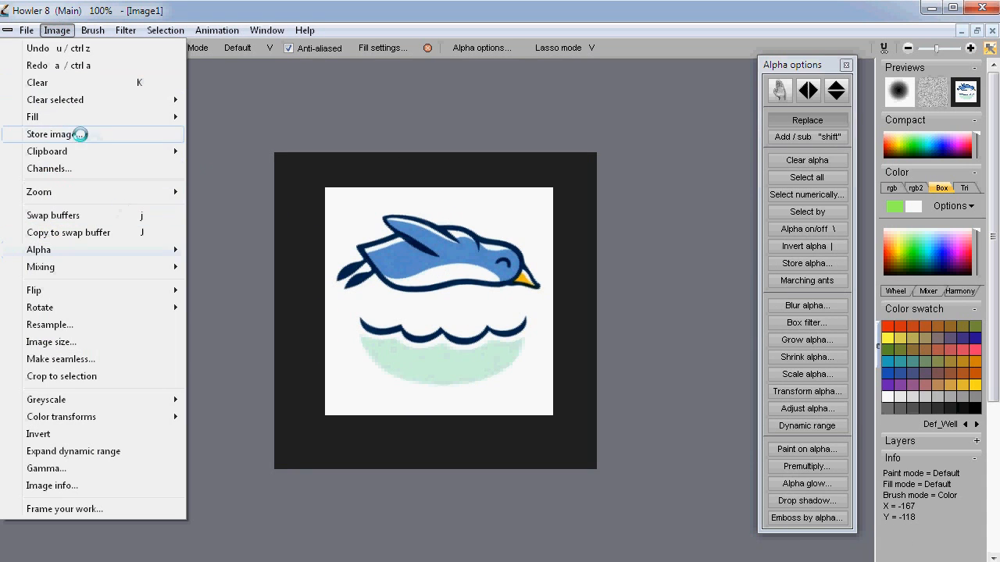
left_click(51, 133)
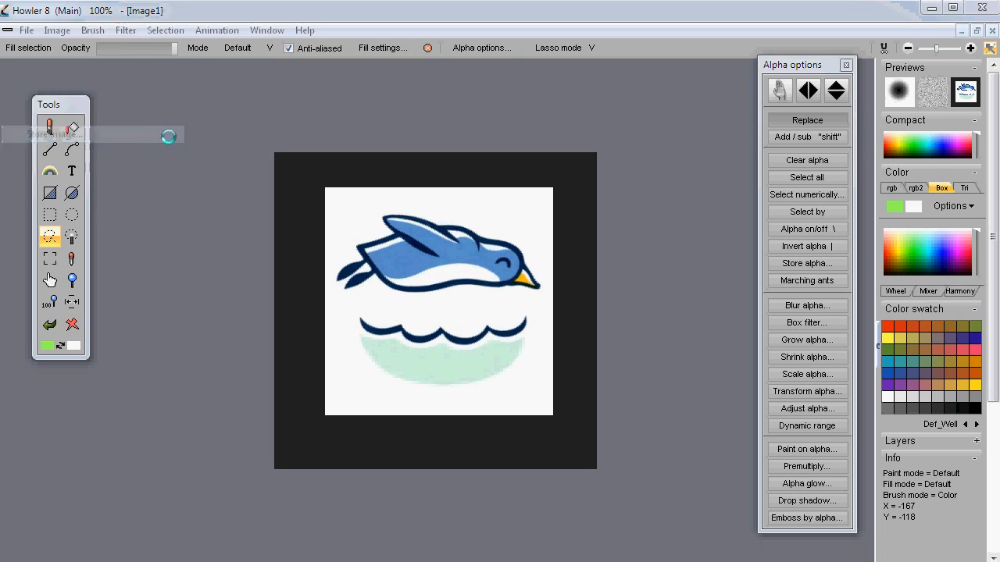
left_click_drag(39, 35, 38, 546)
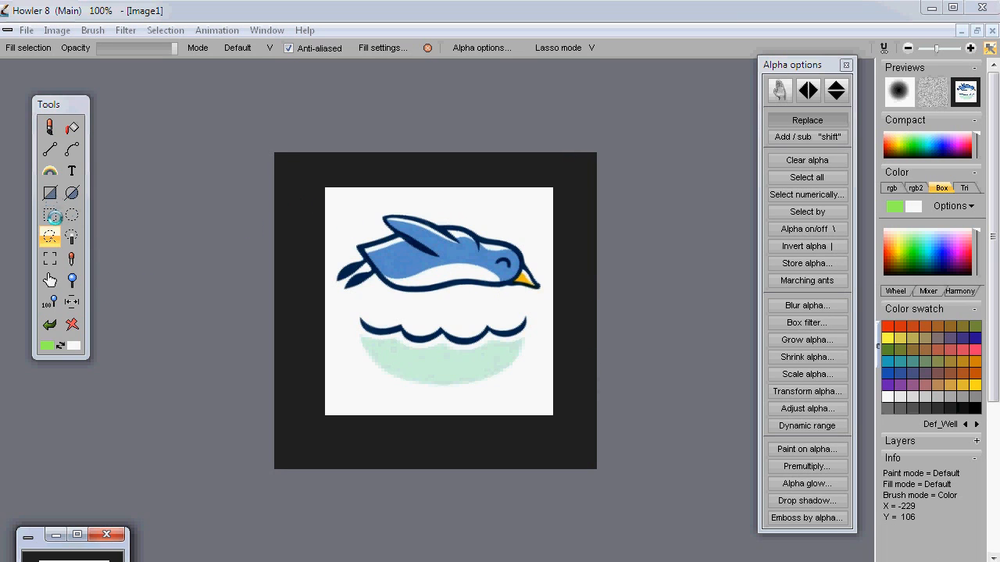
Select the dark border around the penguin picture with the magic wand at a tolerance of 10
left_click(71, 235)
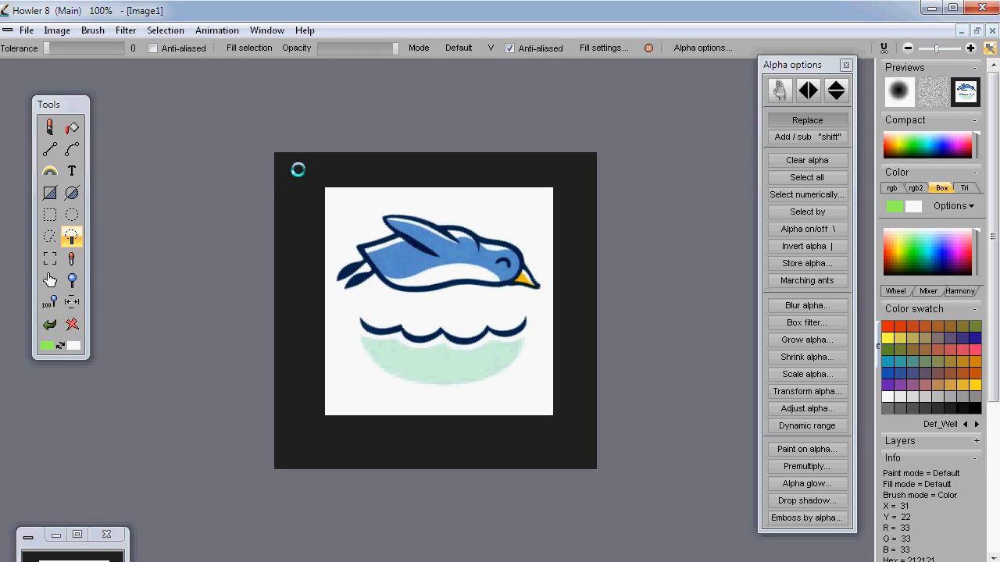
key("backslash")
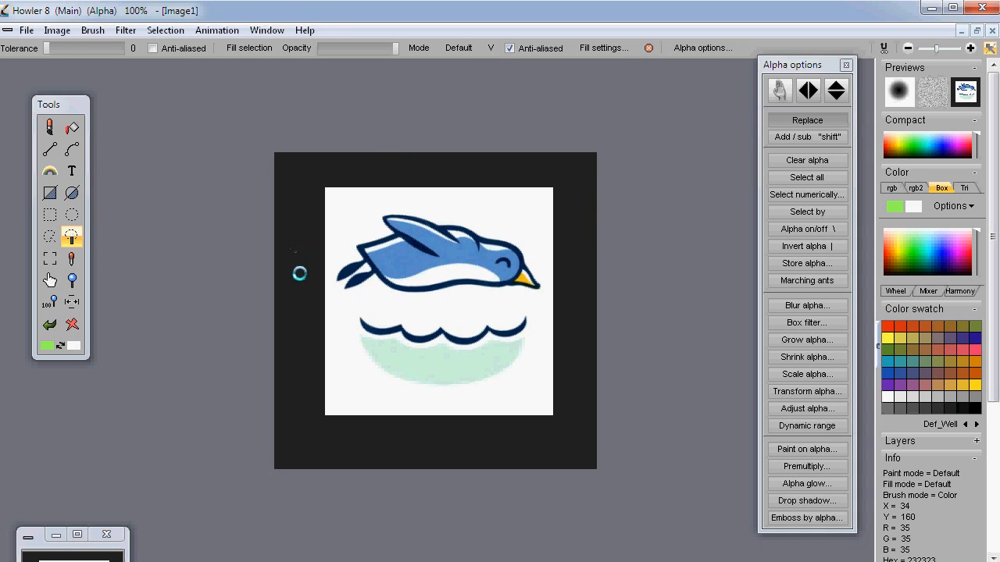
left_click_drag(48, 47, 59, 47)
left_click(304, 207)
Enable wand anti-aliasing, try selecting the dark border at tolerance 0, and raise the tolerance to 21
left_click_drag(59, 47, 44, 47)
left_click(153, 47)
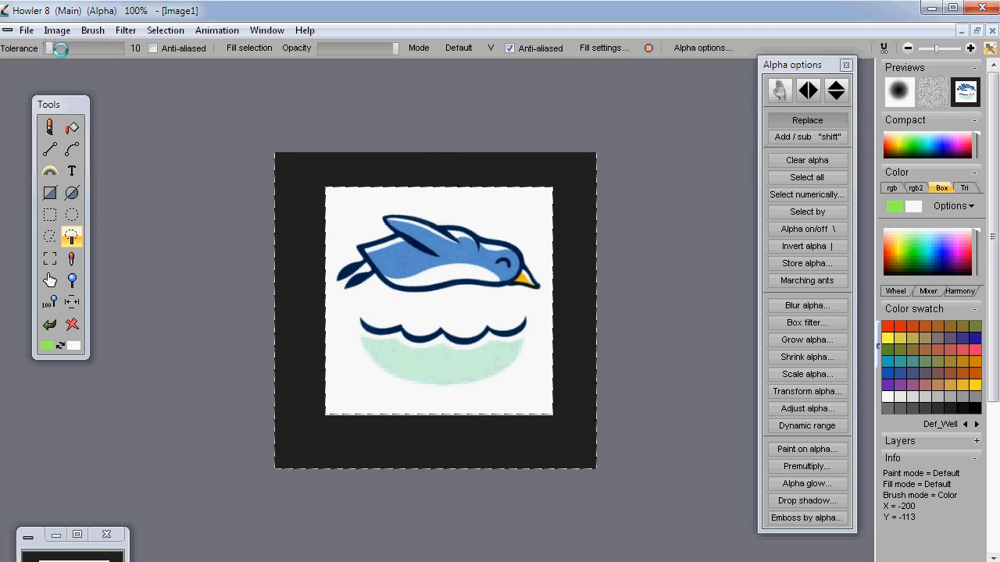
left_click(296, 163)
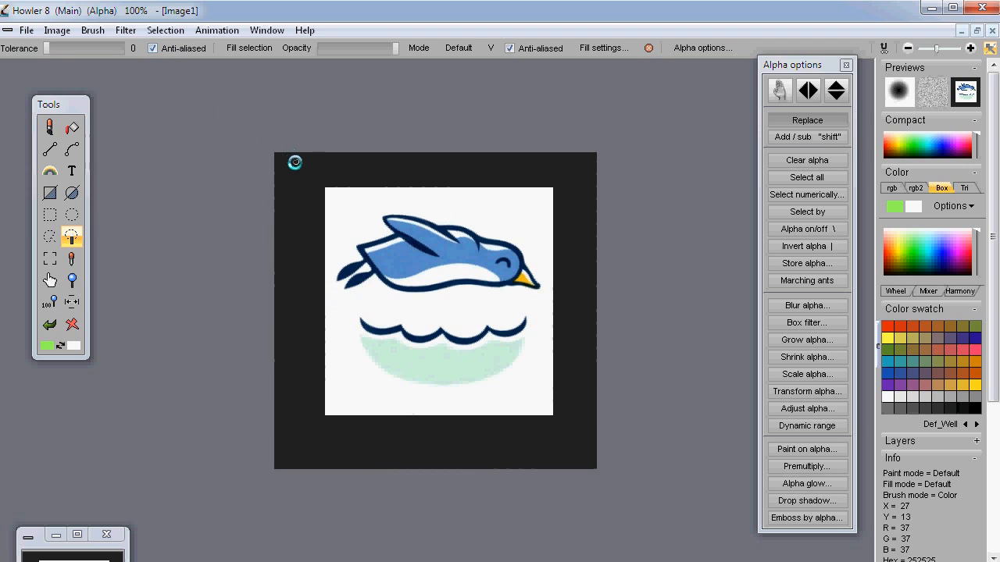
left_click_drag(46, 48, 52, 48)
scroll(408, 223, "up", 3)
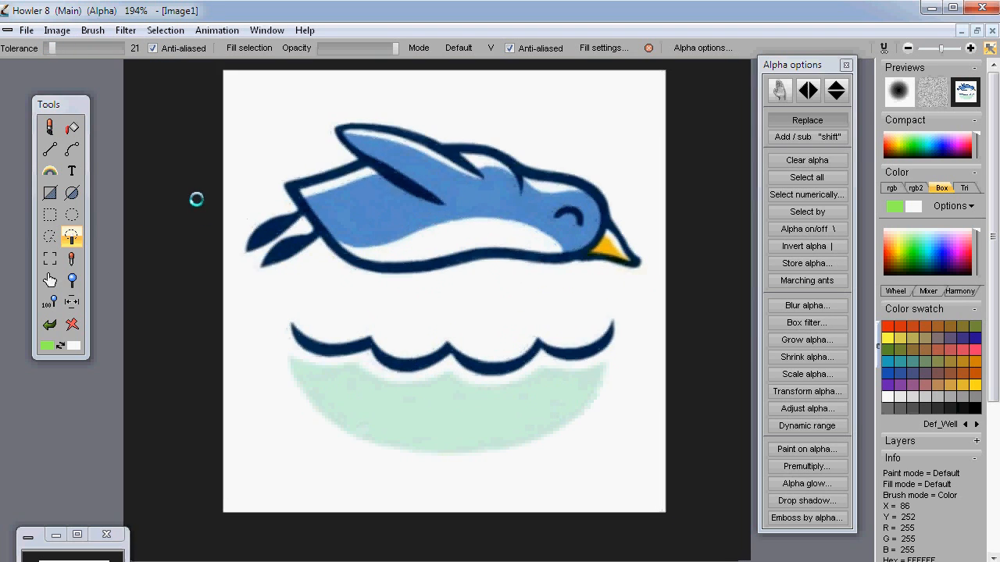
scroll(424, 401, "up", 5)
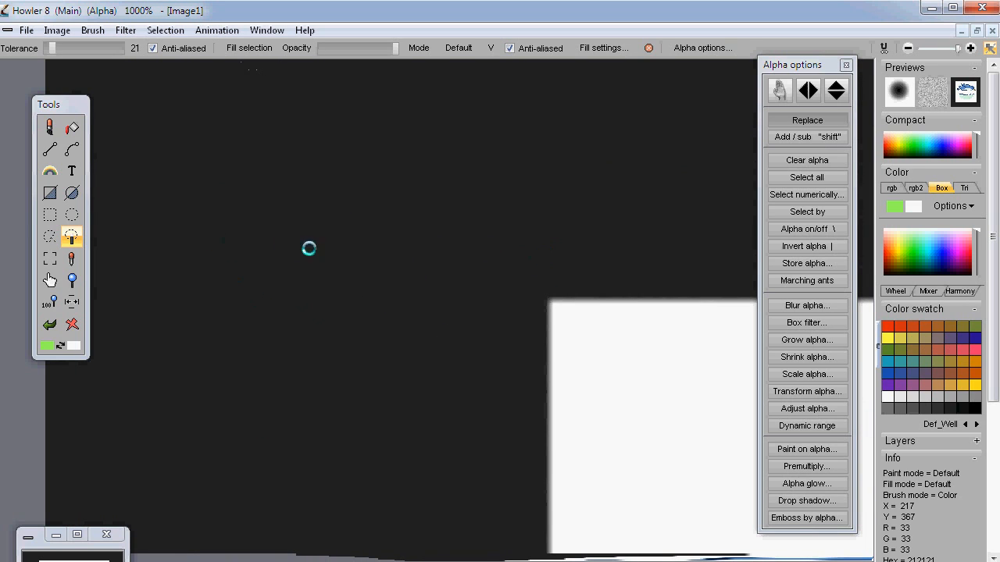
scroll(334, 272, "down", 5)
scroll(395, 271, "up", 5)
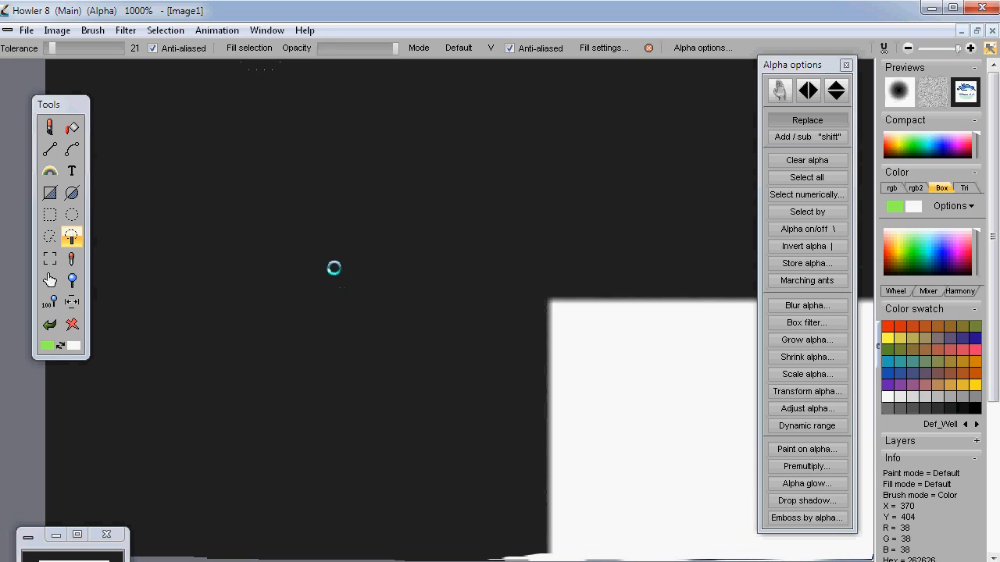
Set the wand tolerance back to 0 and try an anti-aliased selection inside the dark border
left_click_drag(97, 58, 52, 49)
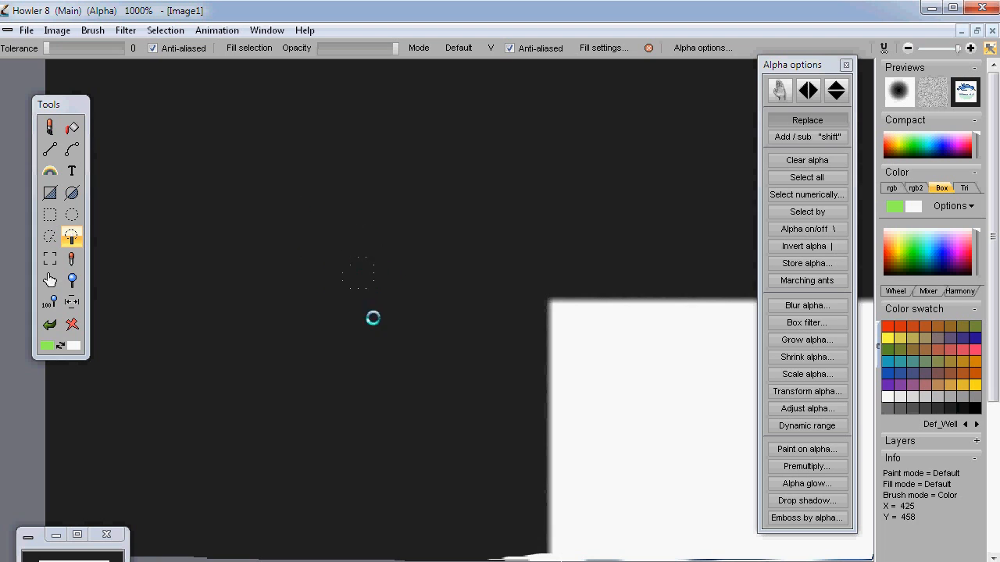
left_click_drag(417, 277, 241, 286)
left_click_drag(384, 308, 147, 239)
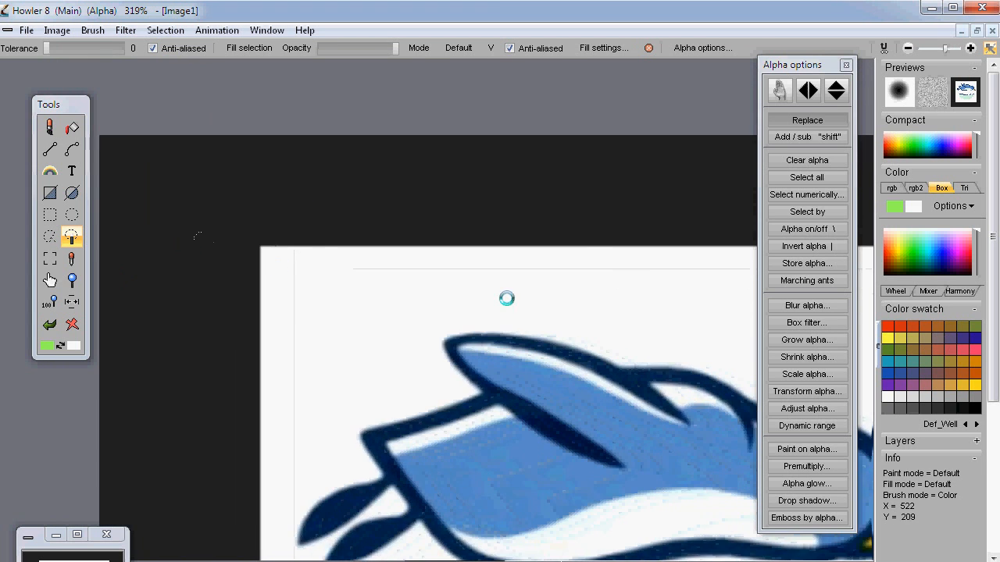
left_click_drag(506, 298, 340, 298)
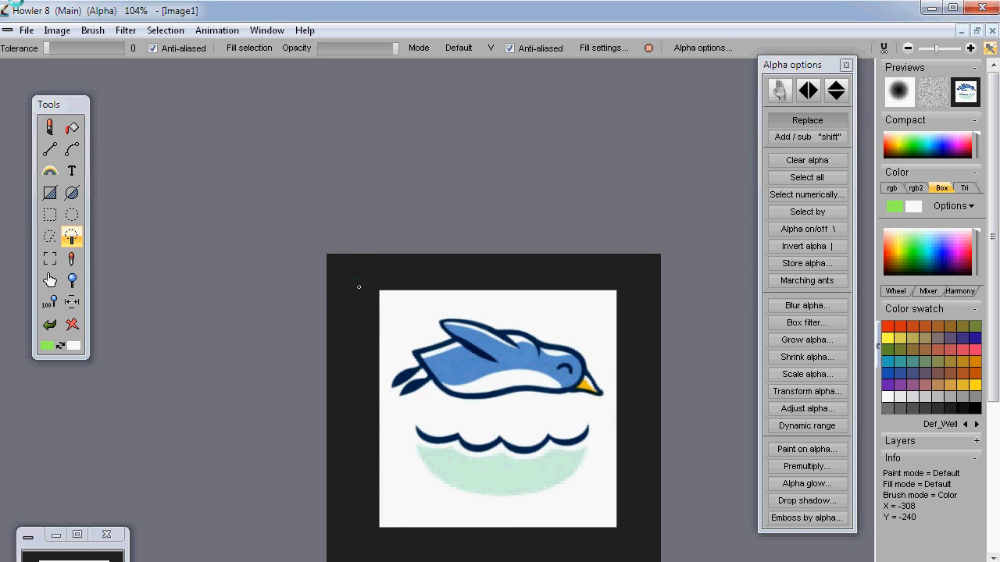
Select the dark border with the anti-aliased wand at tolerance 26 and invert the alpha
left_click_drag(38, 48, 53, 48)
left_click(400, 276)
left_click_drag(364, 307, 672, 320)
left_click_drag(190, 172, 268, 227)
left_click_drag(493, 259, 252, 251)
left_click_drag(463, 333, 314, 221)
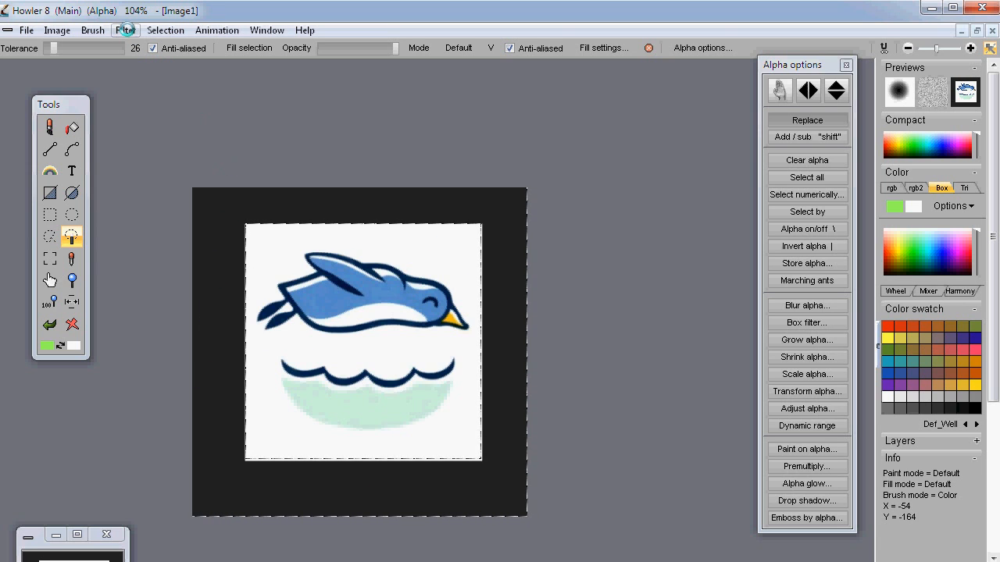
left_click(165, 29)
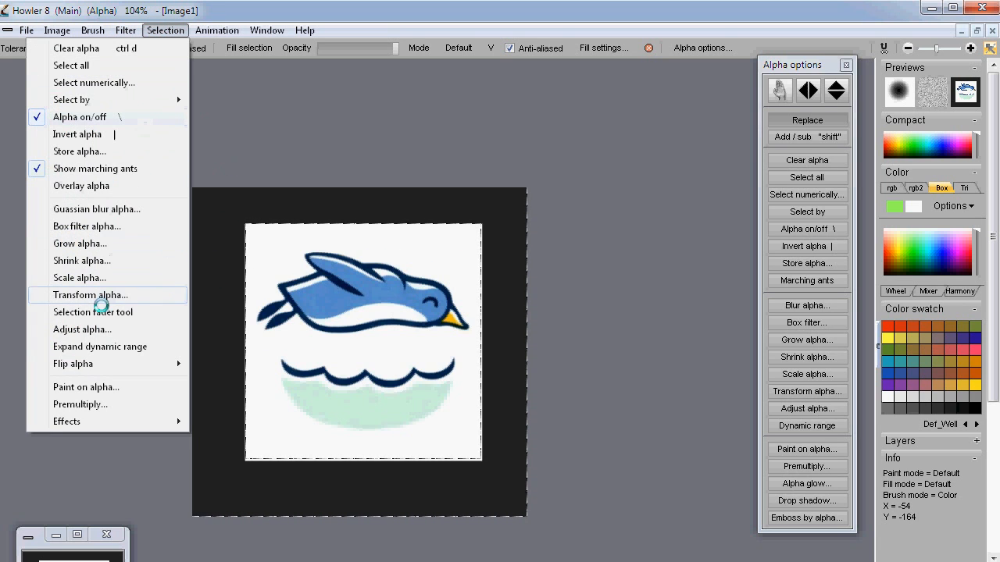
left_click(82, 133)
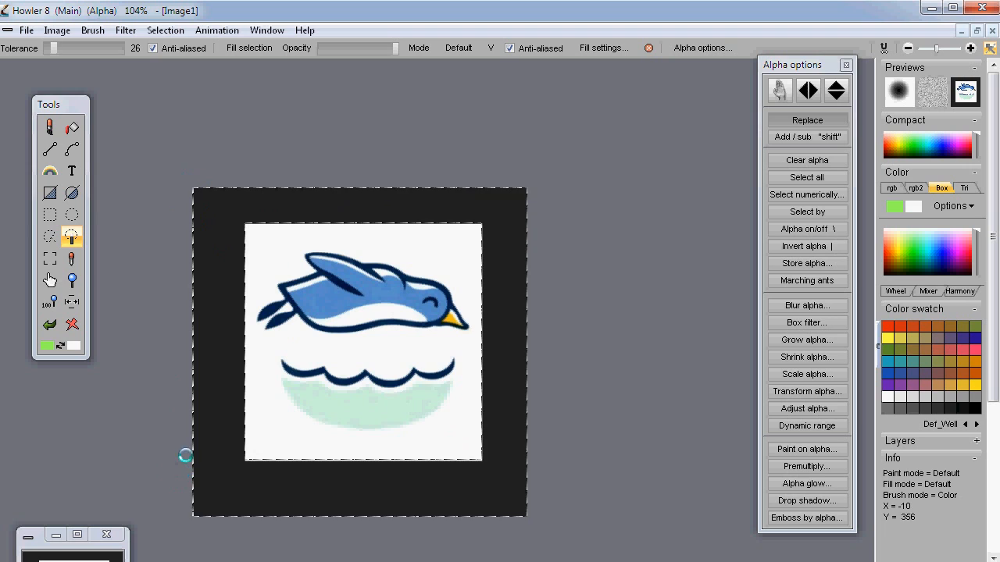
Select the white background around the penguin with the wand at tolerance 0 without anti-aliasing, and crop the image to that selection
left_click(156, 47)
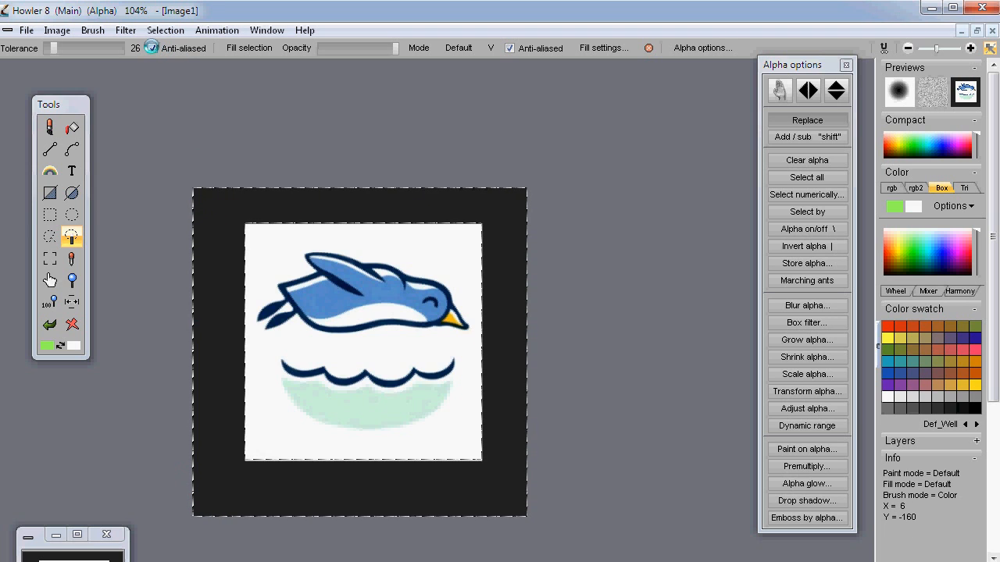
left_click_drag(54, 50, 28, 55)
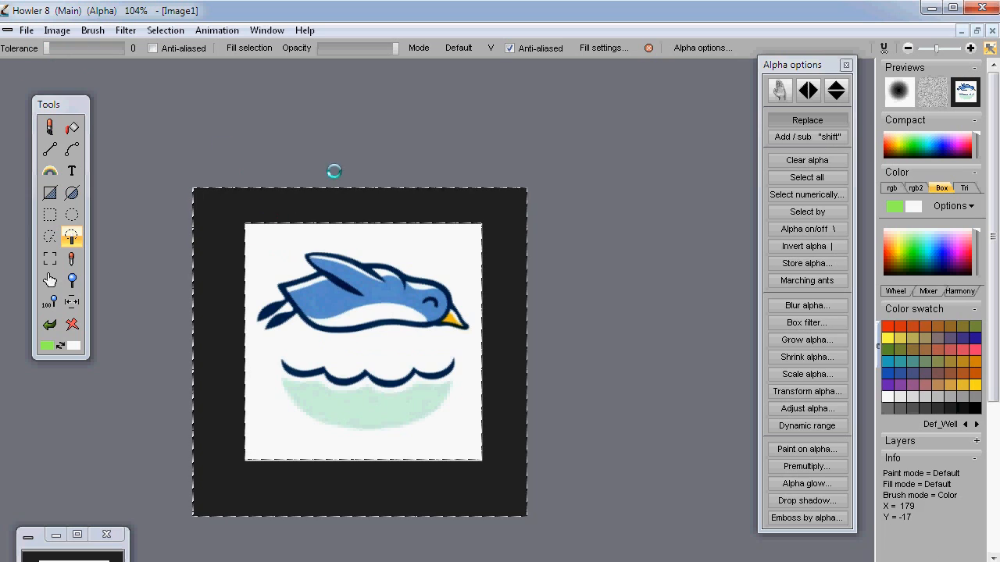
left_click(285, 124)
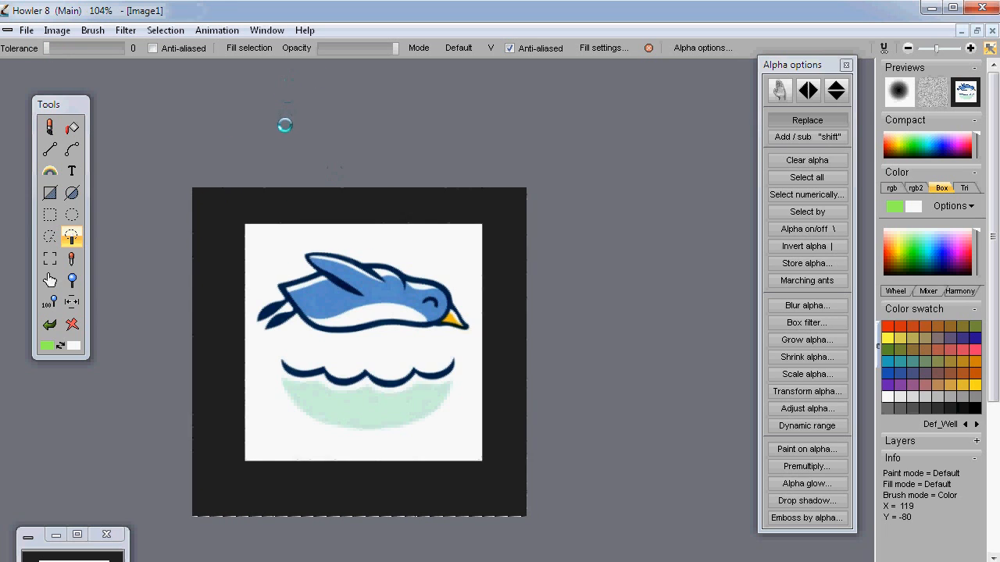
left_click(266, 237)
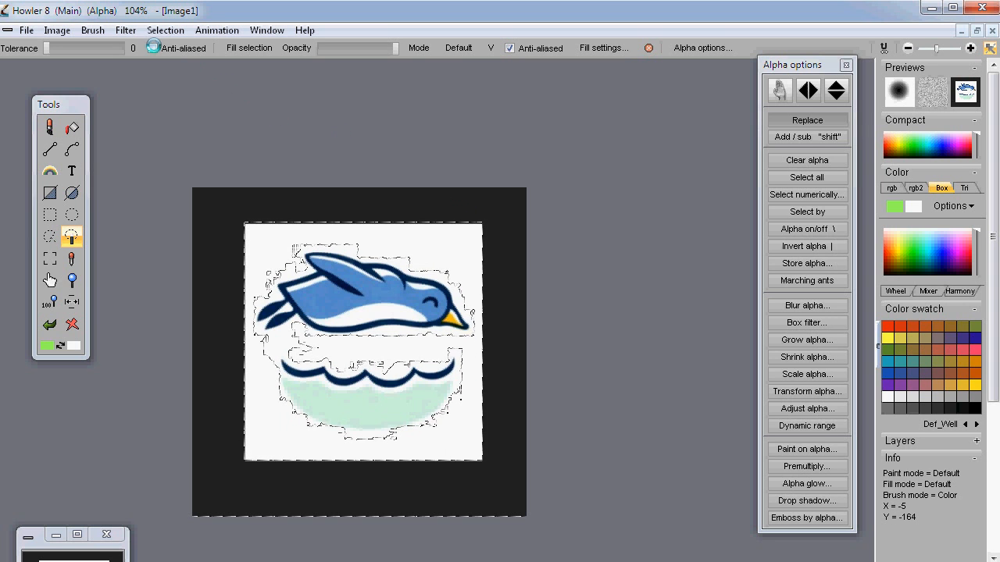
left_click(56, 30)
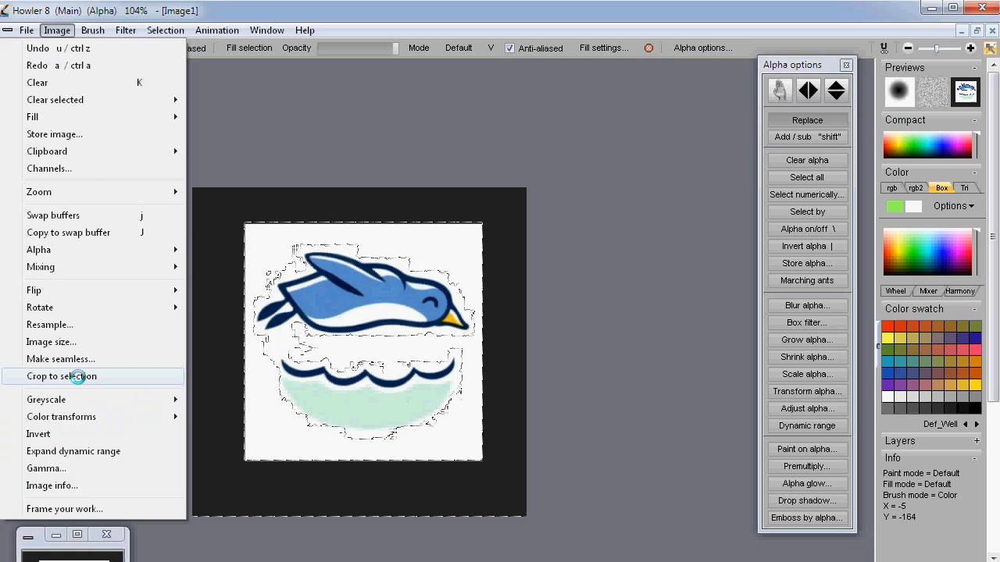
left_click(61, 376)
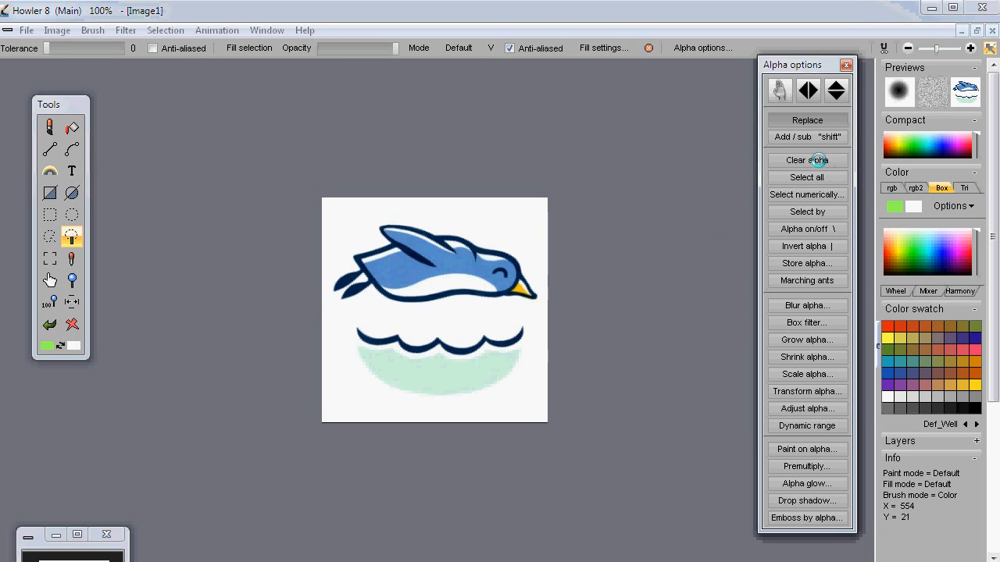
Store a copy of the cropped penguin image, close the older stored copy, and put the new thumbnail window in its place
left_click(56, 29)
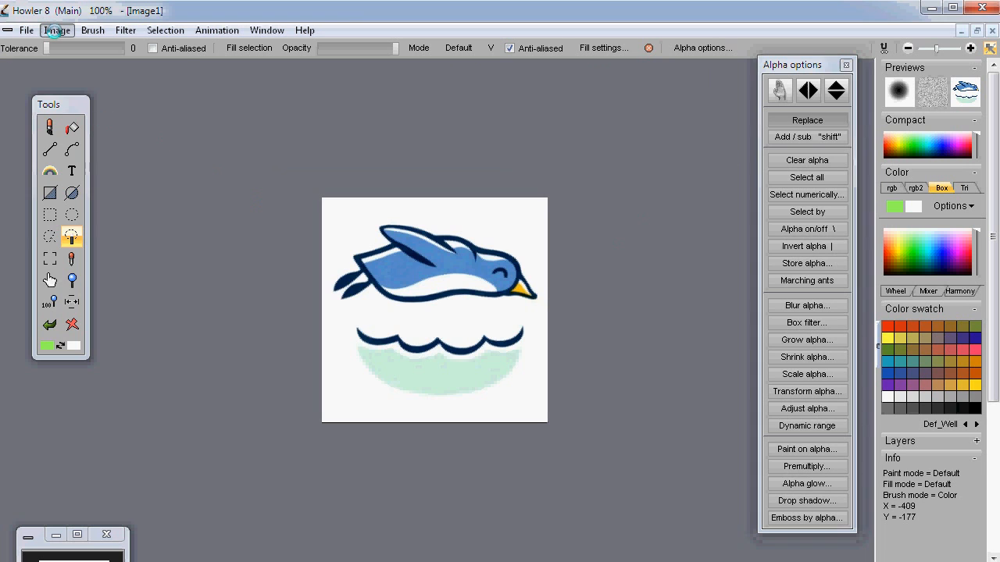
left_click(54, 132)
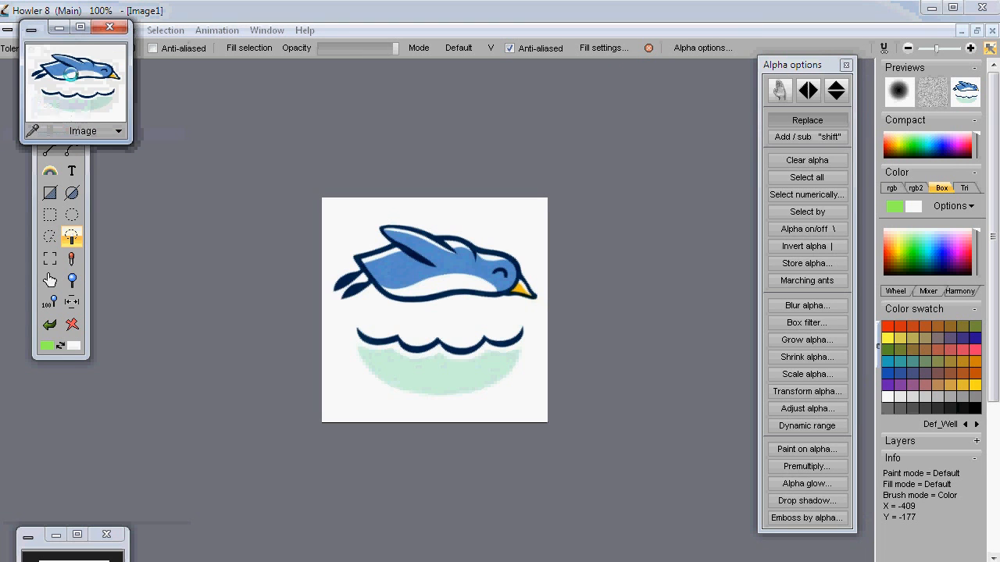
left_click_drag(35, 30, 185, 475)
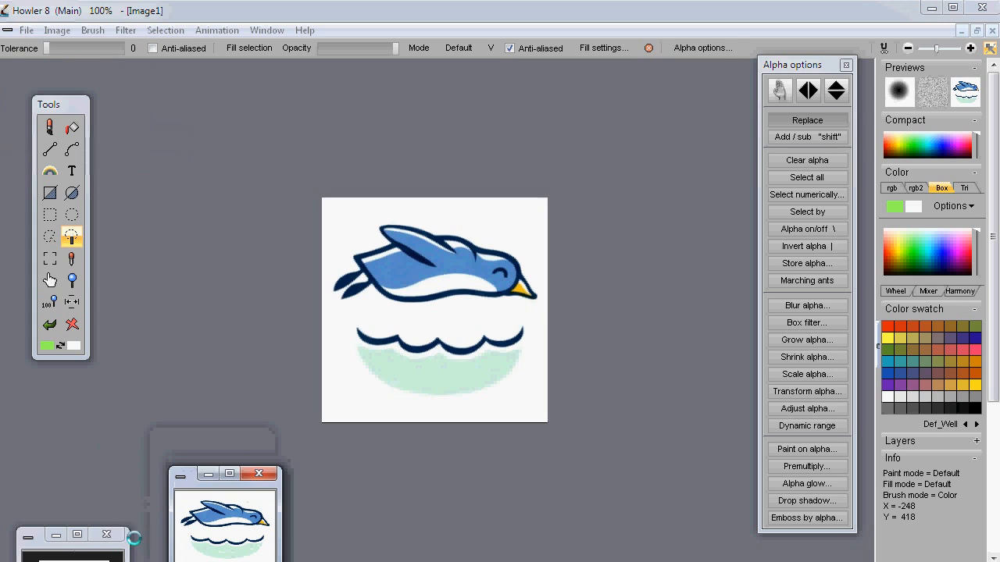
left_click(107, 536)
left_click_drag(190, 474, 37, 466)
mouse_move(128, 543)
left_mouse_down()
mouse_move(690, 543)
mouse_move(117, 542)
mouse_move(118, 534)
mouse_move(126, 544)
left_mouse_up()
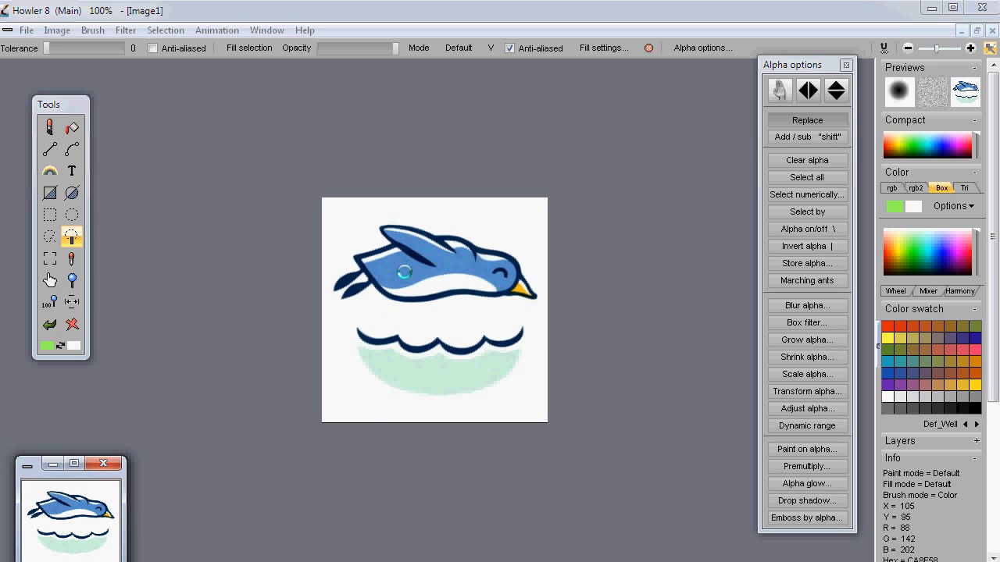
Check the cropped penguin image's information for its memory use and buffer dimensions
left_click(57, 30)
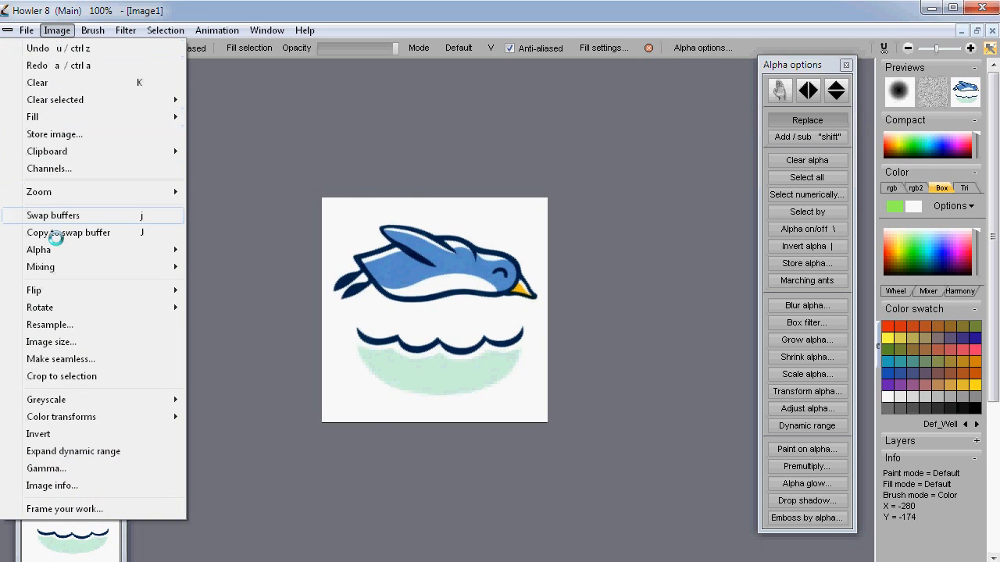
left_click(85, 485)
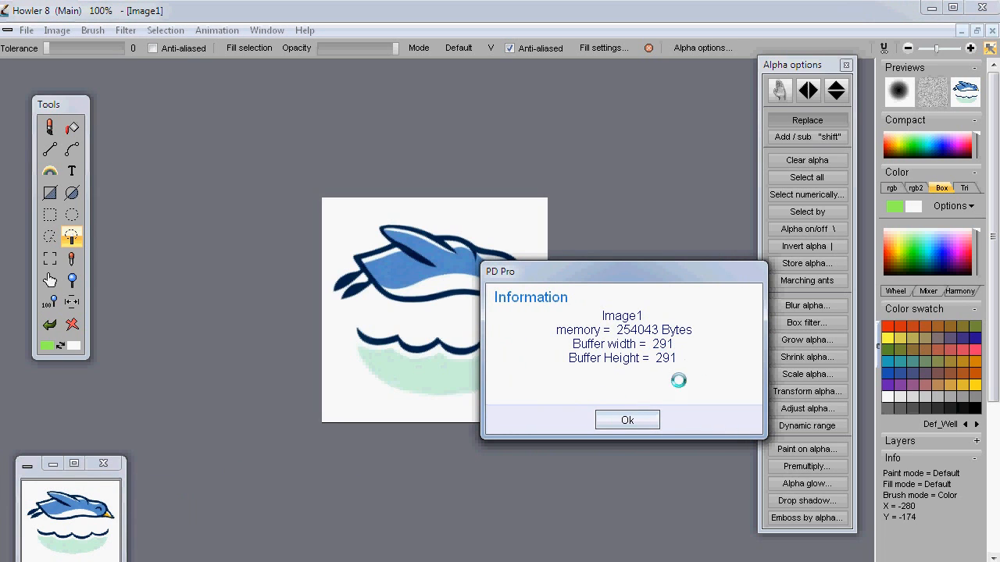
left_click(626, 421)
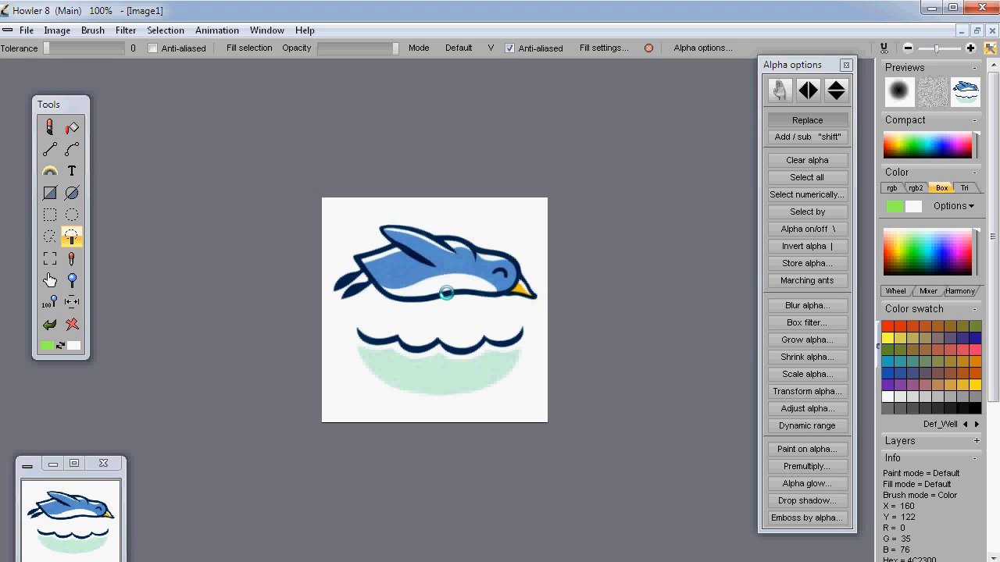
scroll(442, 297, "up", 10)
scroll(435, 294, "down", 1)
scroll(442, 292, "up", 1)
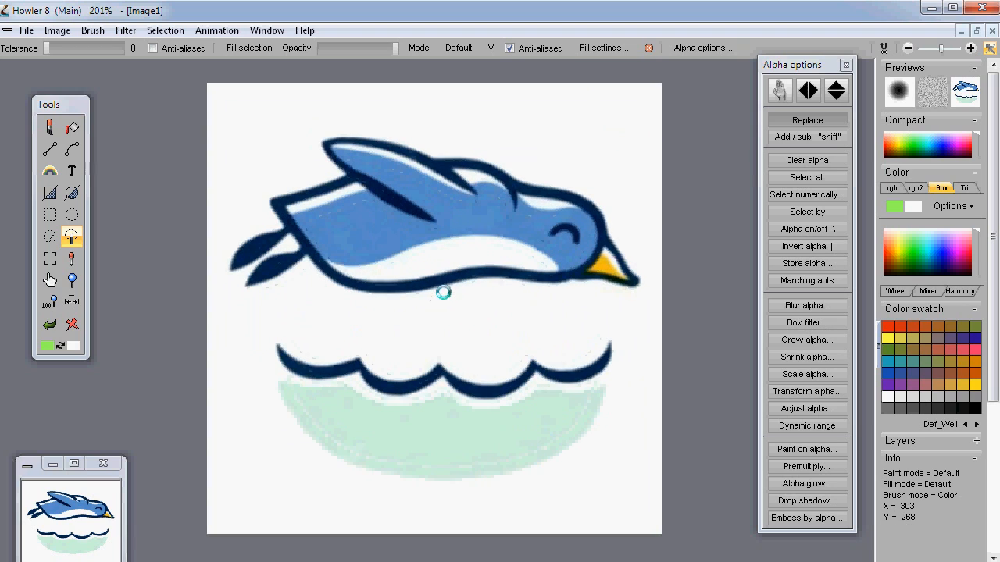
Resample the image to 300 by 300 pixels with constrained proportions and Bi-cubic+ scaling
left_click(51, 30)
left_click(67, 325)
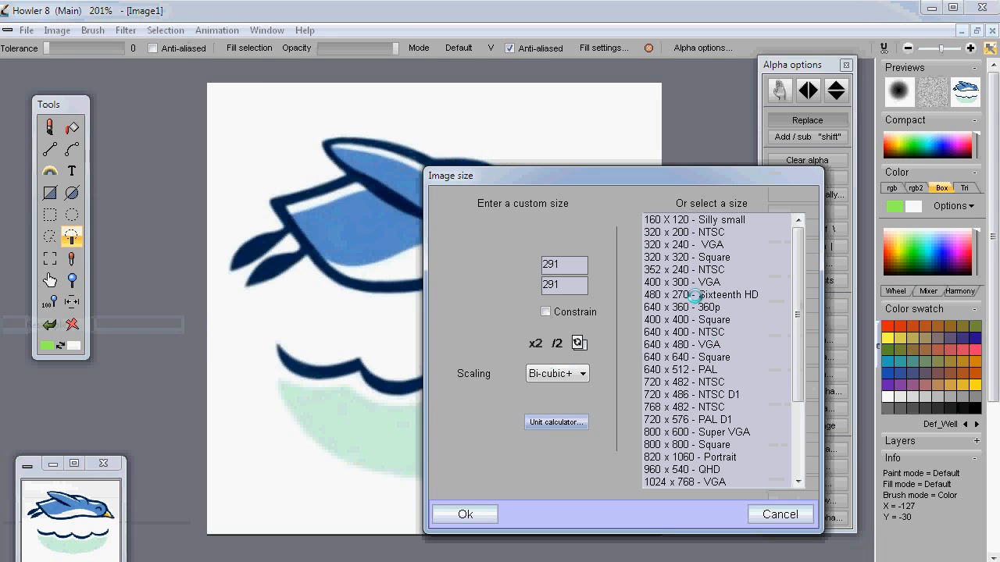
left_click(547, 312)
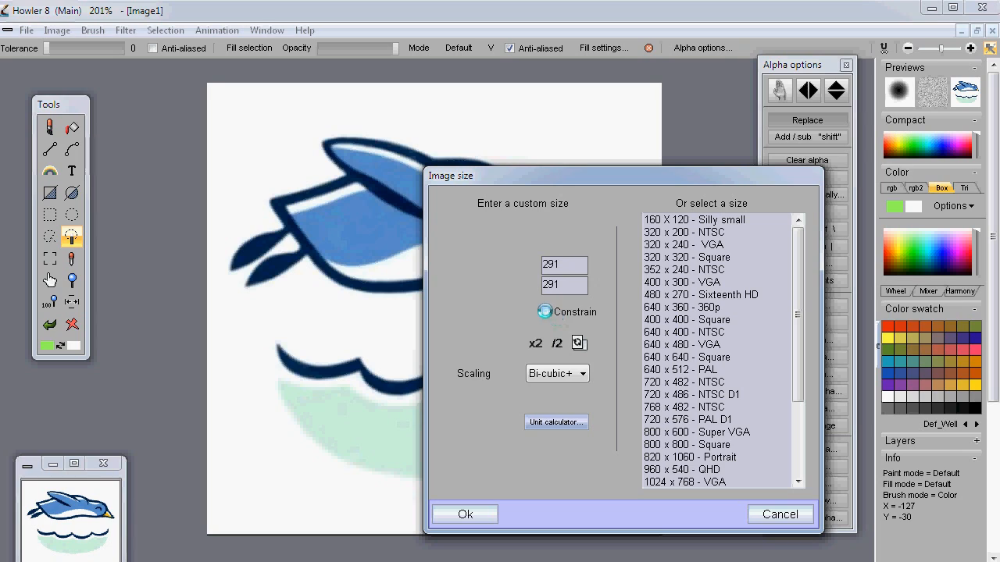
left_click_drag(564, 265, 513, 256)
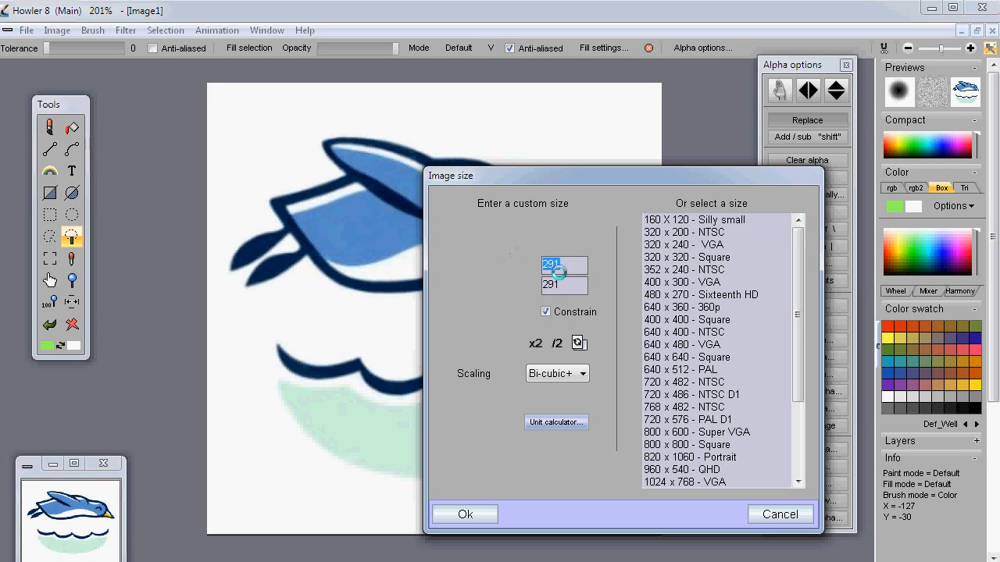
type("300")
left_click(571, 373)
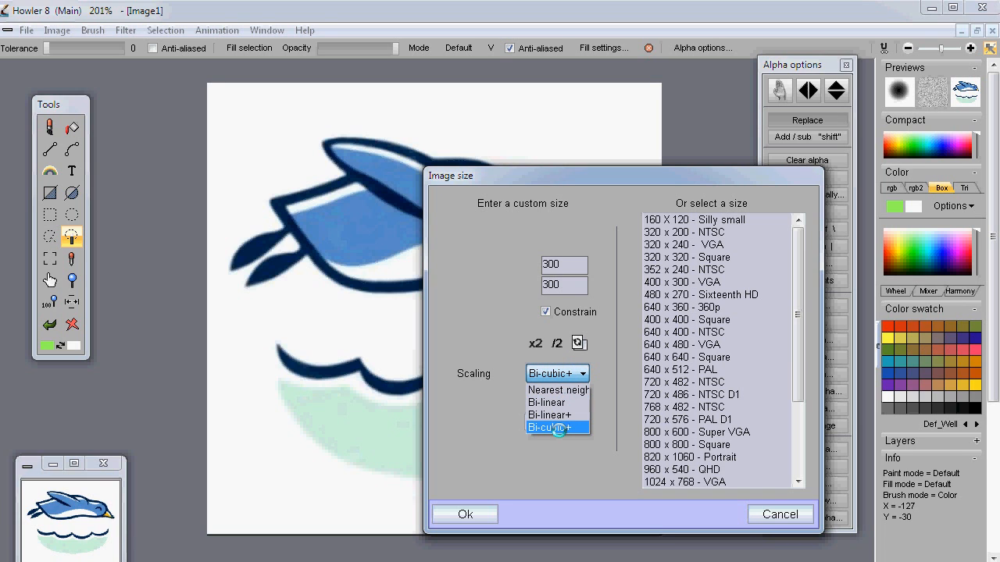
left_click(557, 428)
left_click(465, 513)
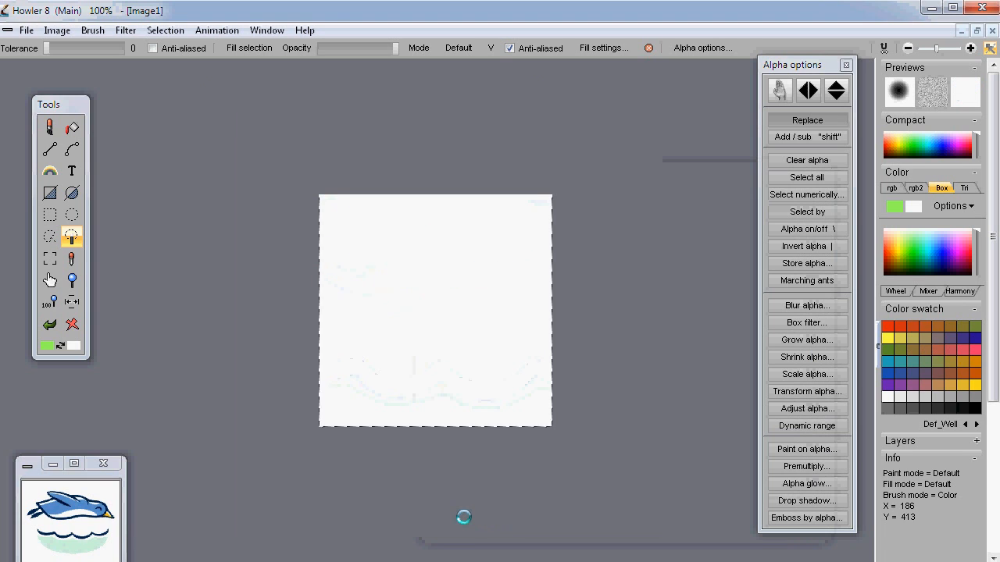
Store a copy of the resampled penguin image and place its thumbnail window beside the existing stored copy
left_click(57, 30)
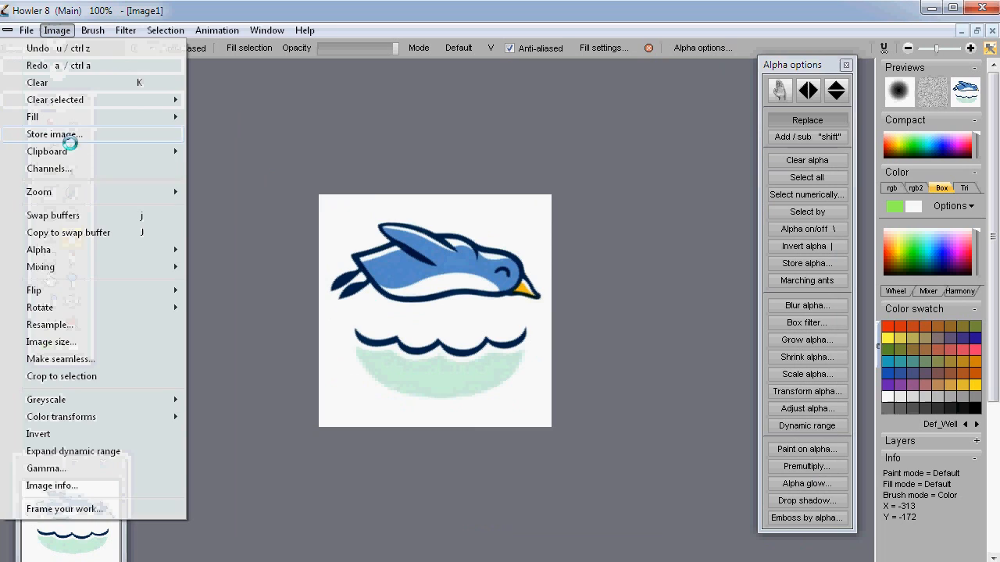
left_click(65, 140)
left_click_drag(63, 51, 154, 480)
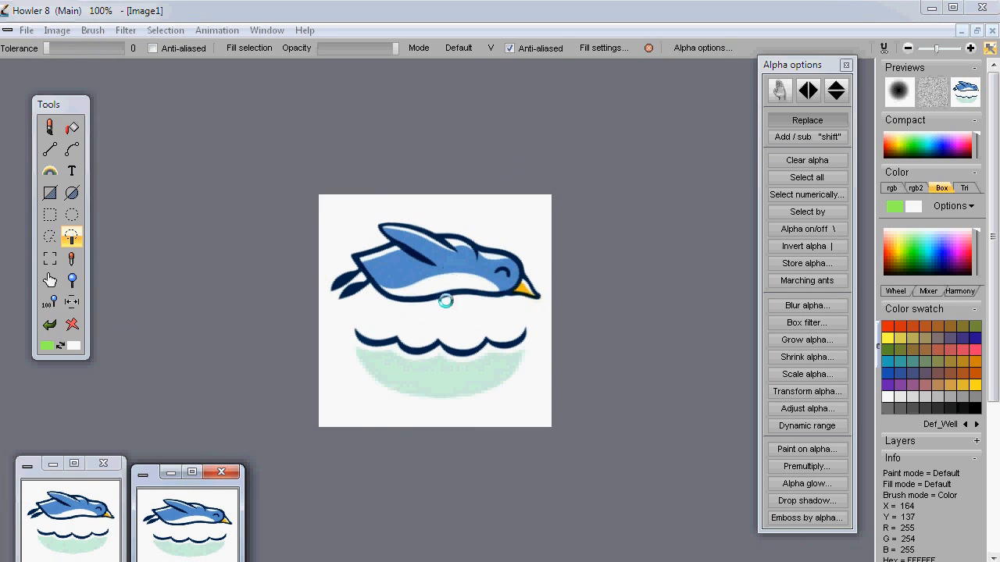
Try to draw a circular selection around the penguin logo by eye, and discard it
scroll(397, 312, "up", 3)
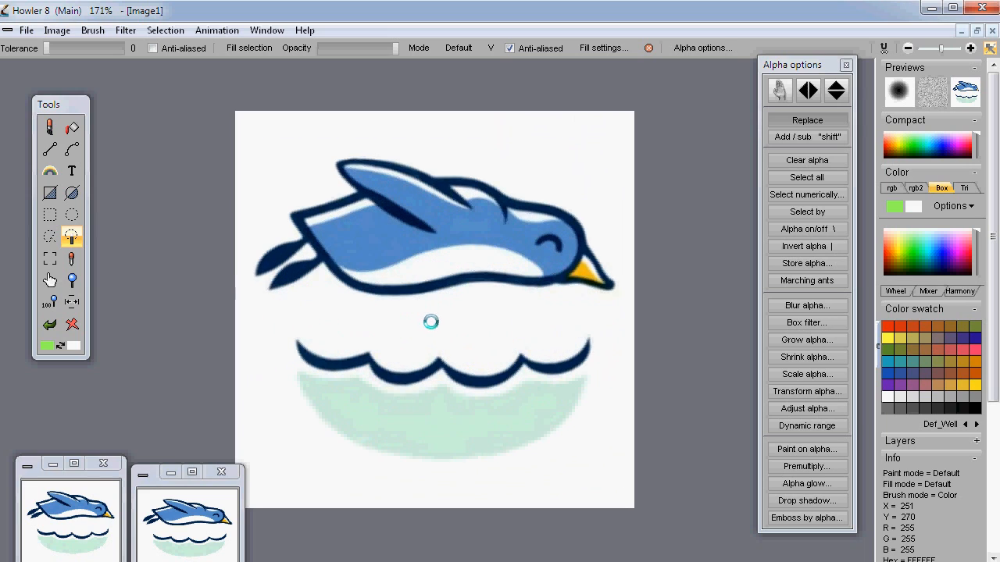
scroll(348, 303, "up", 2)
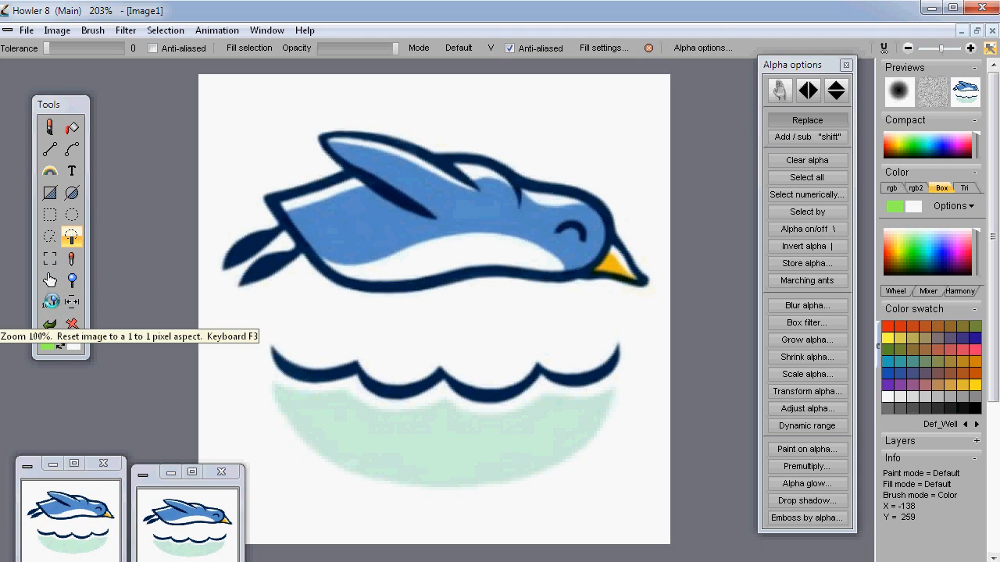
left_click(72, 299)
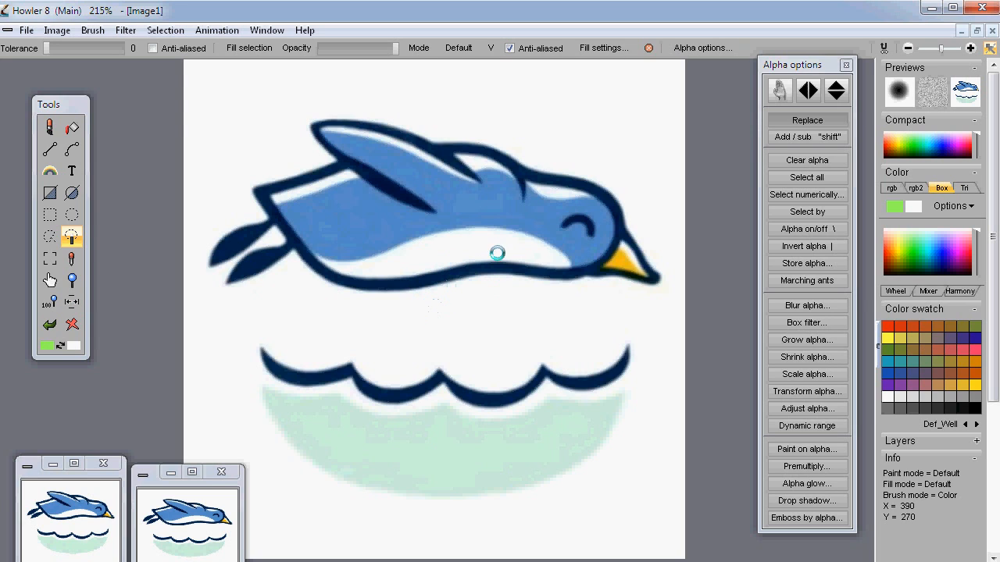
left_click(71, 215)
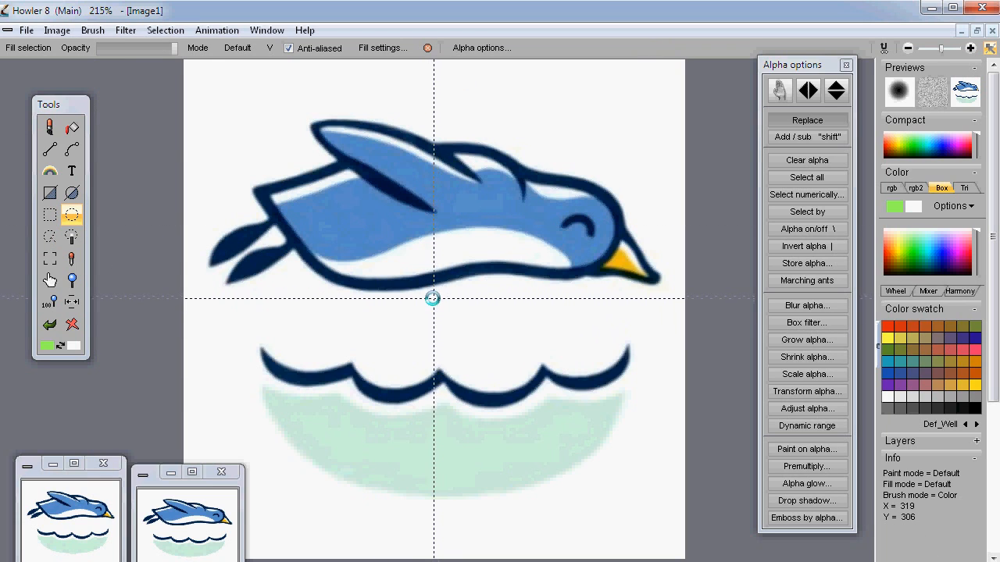
left_click_drag(435, 299, 673, 79)
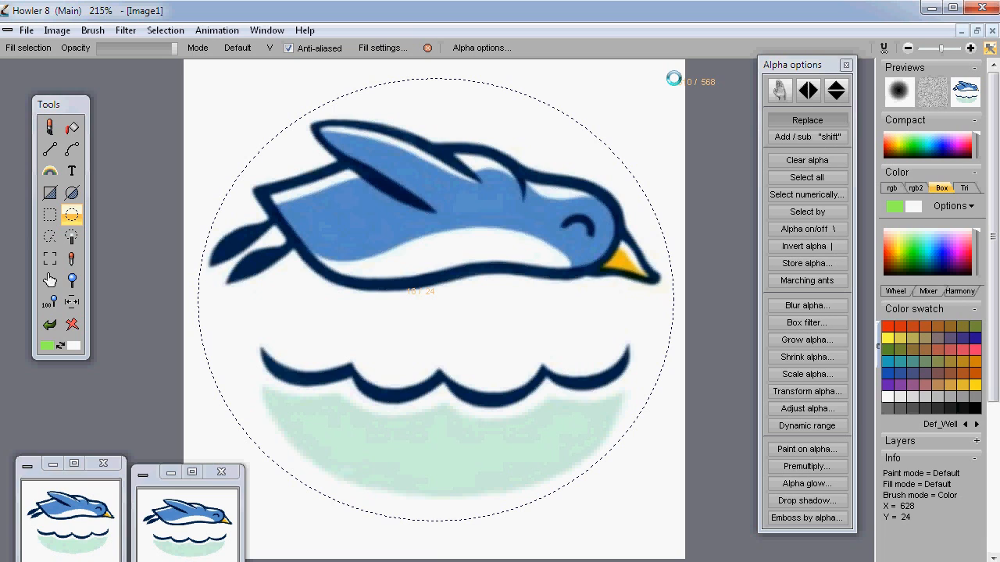
left_click_drag(673, 79, 670, 78)
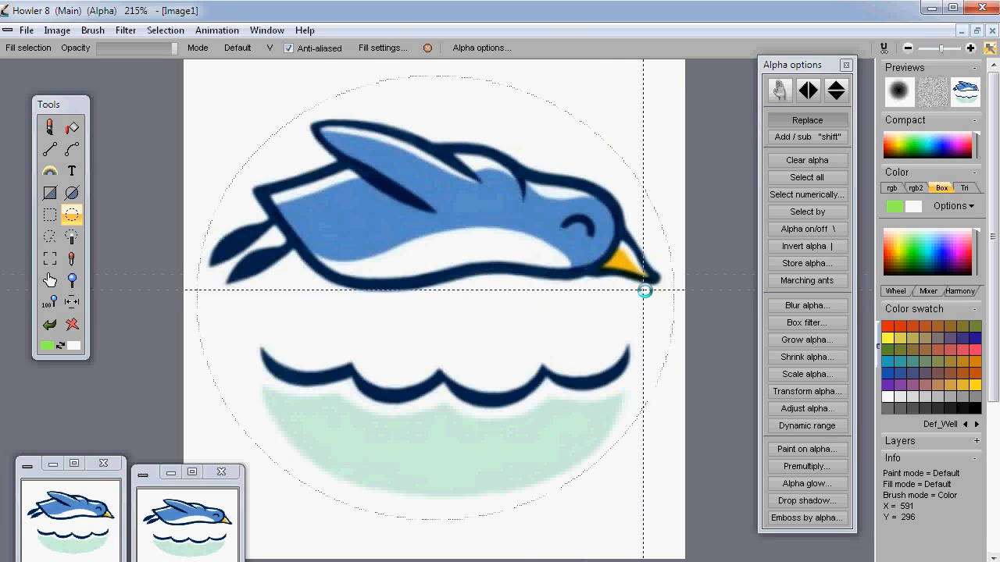
left_click(659, 309)
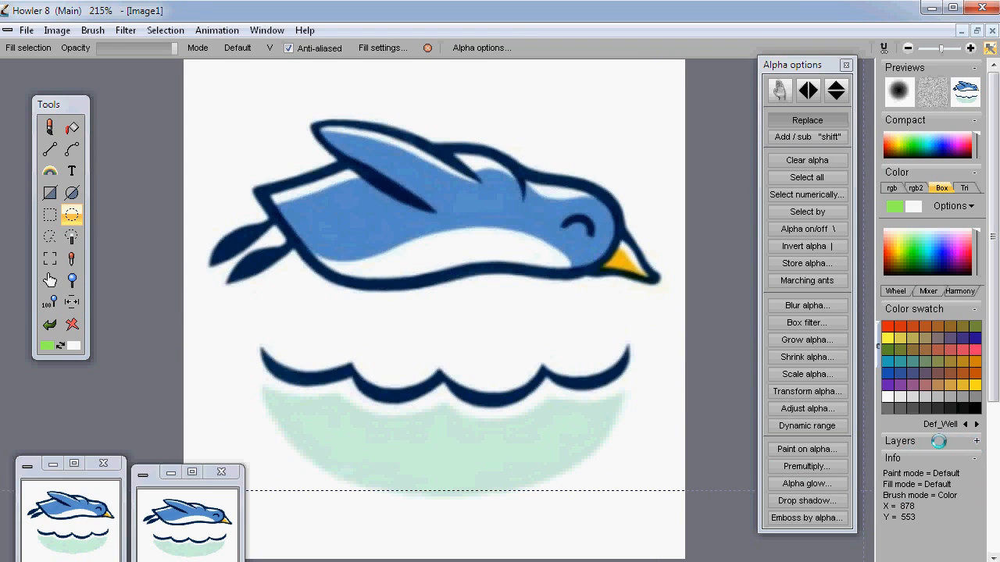
Turn on the artist guides over the image from the grid settings, leaving the visible grid off
left_click(948, 457)
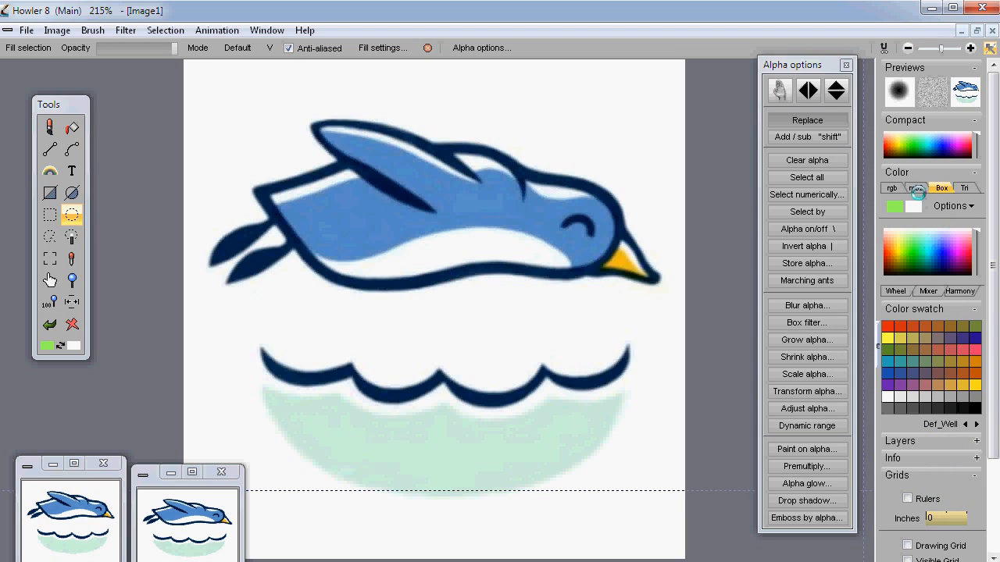
left_click(898, 170)
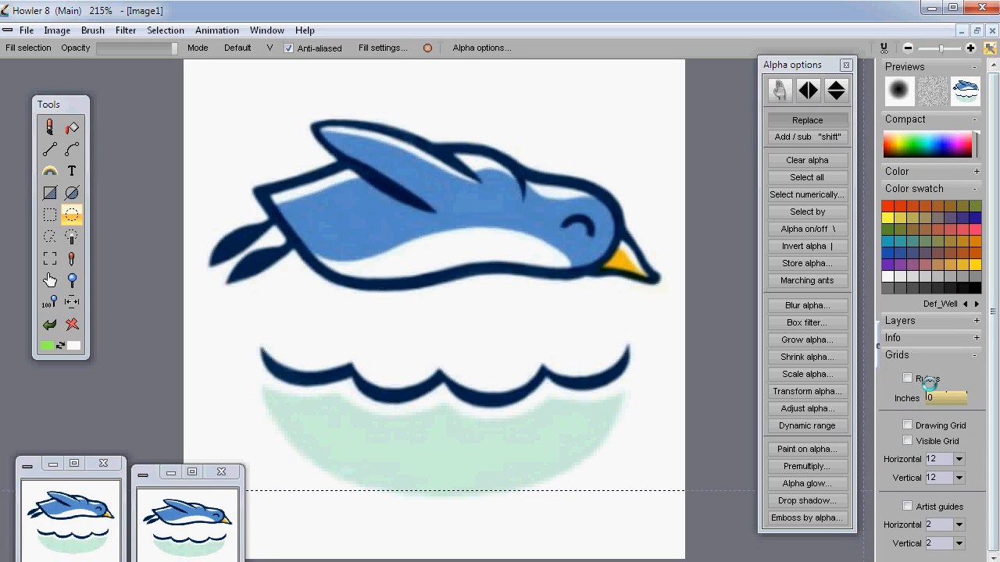
left_click(919, 170)
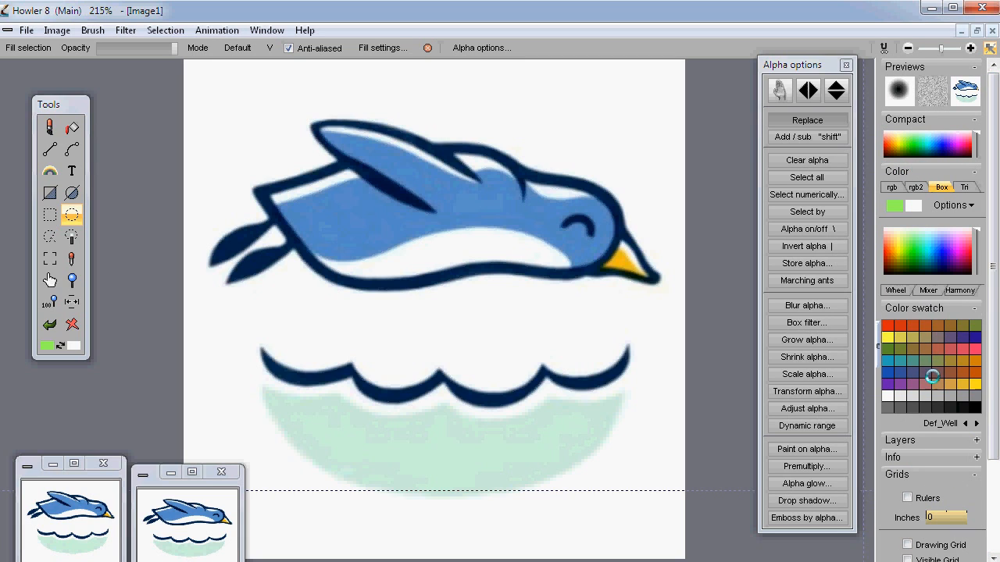
left_click_drag(993, 387, 994, 488)
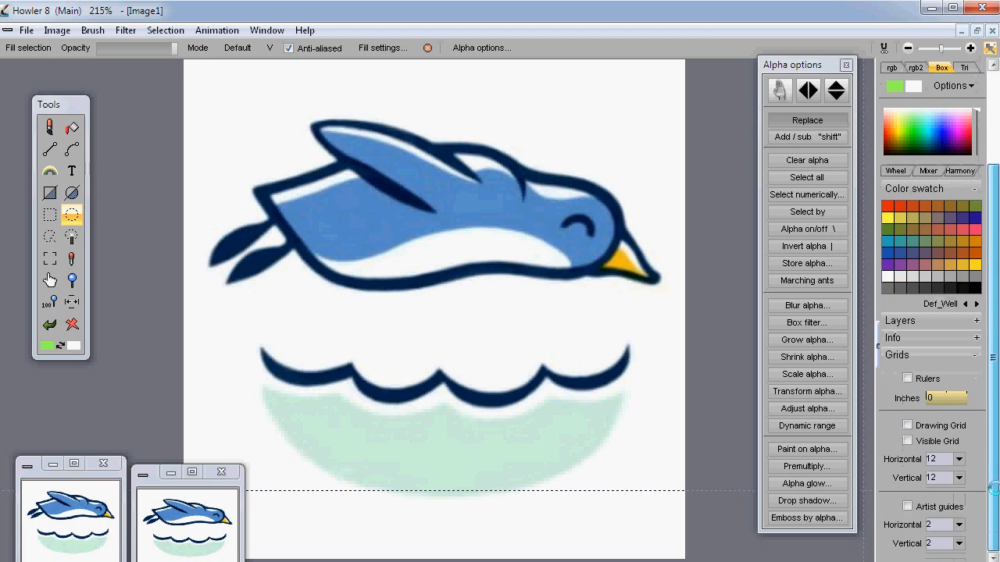
left_click(900, 355)
left_click(927, 476)
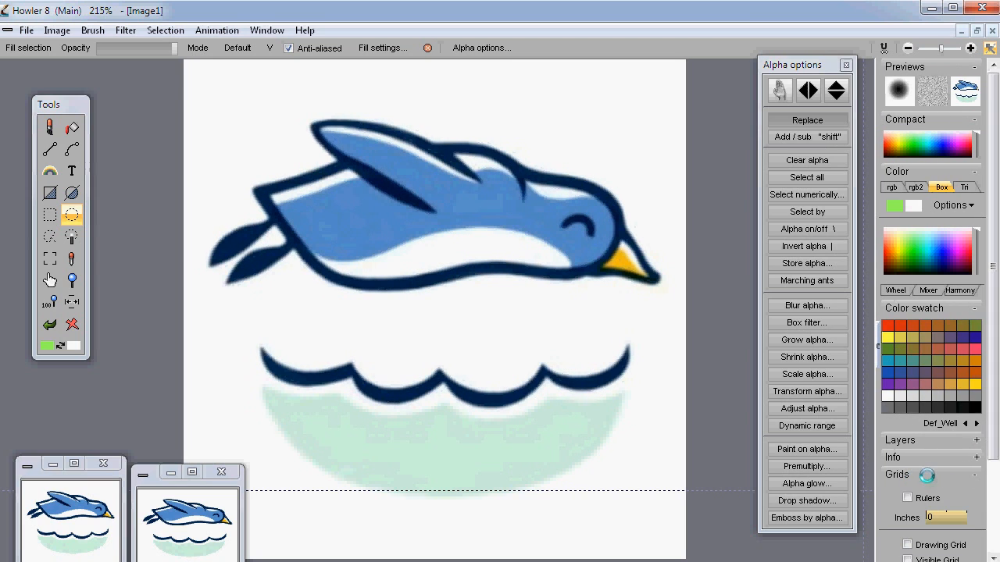
left_click(993, 491)
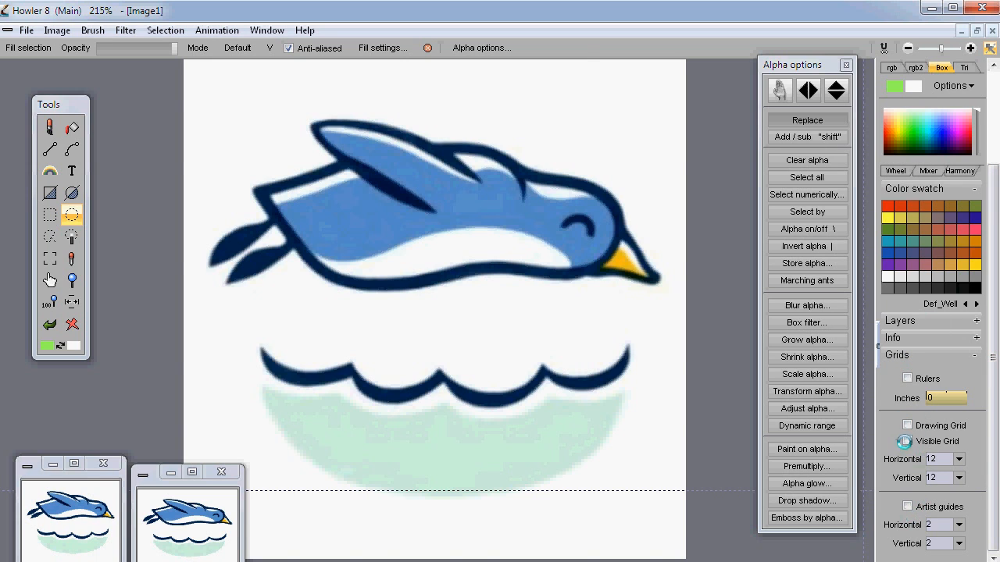
left_click(905, 441)
left_click(906, 442)
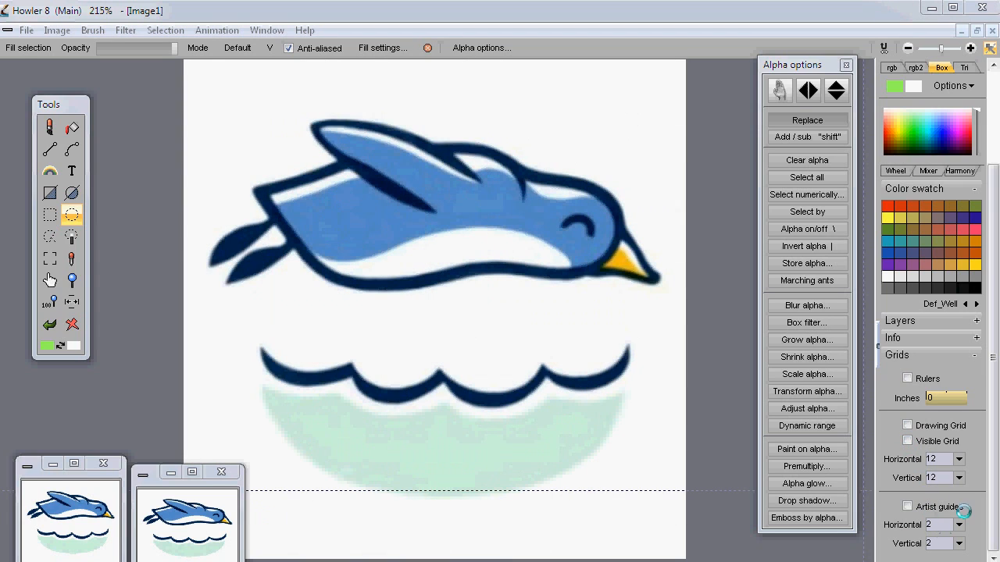
left_click(903, 506)
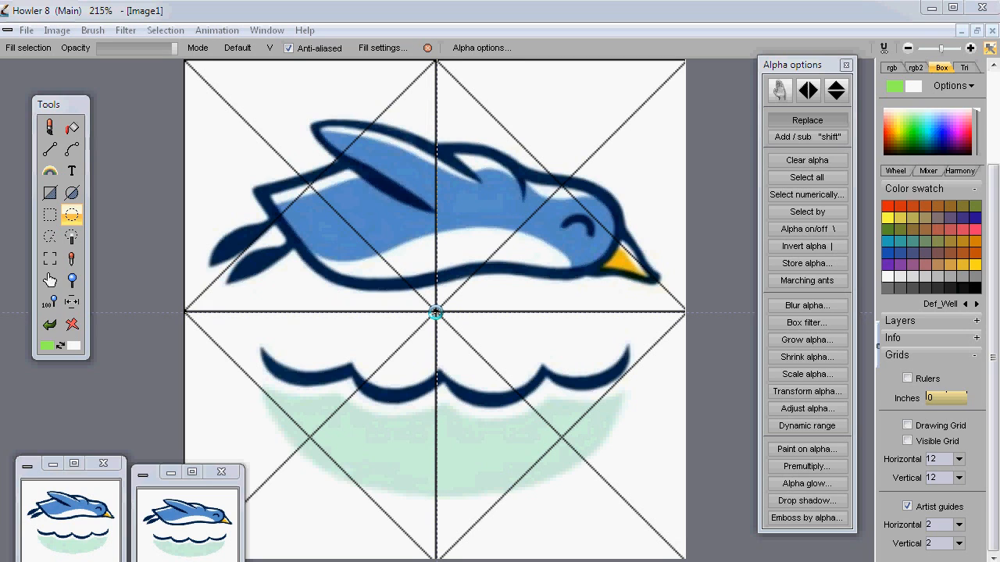
Select a circle from the guides' centre reaching almost to the canvas edges, and hide the artist guides
left_click(71, 213)
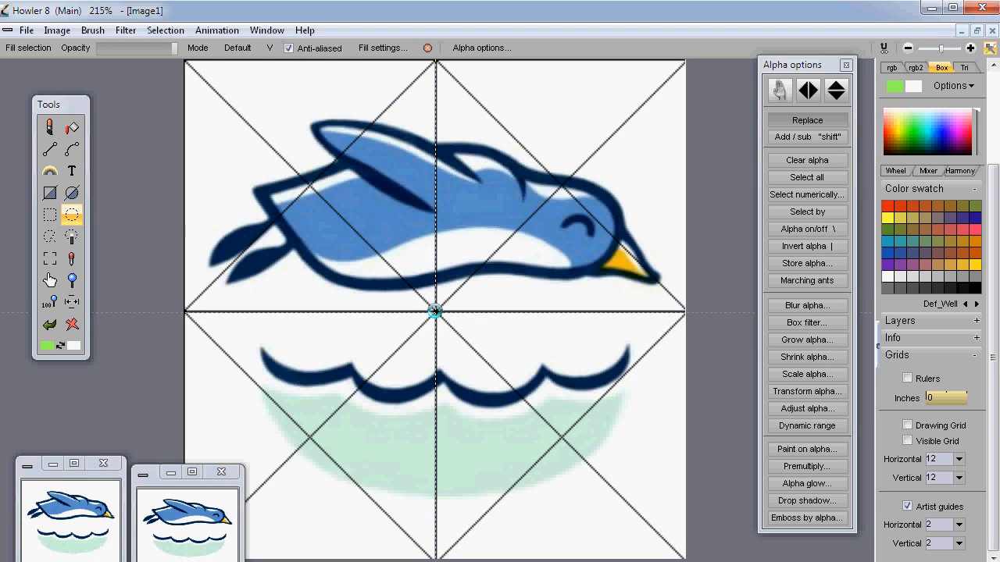
left_click_drag(435, 313, 612, 74)
left_click_drag(675, 93, 572, 65)
left_click_drag(578, 71, 677, 68)
left_click_drag(677, 68, 678, 68)
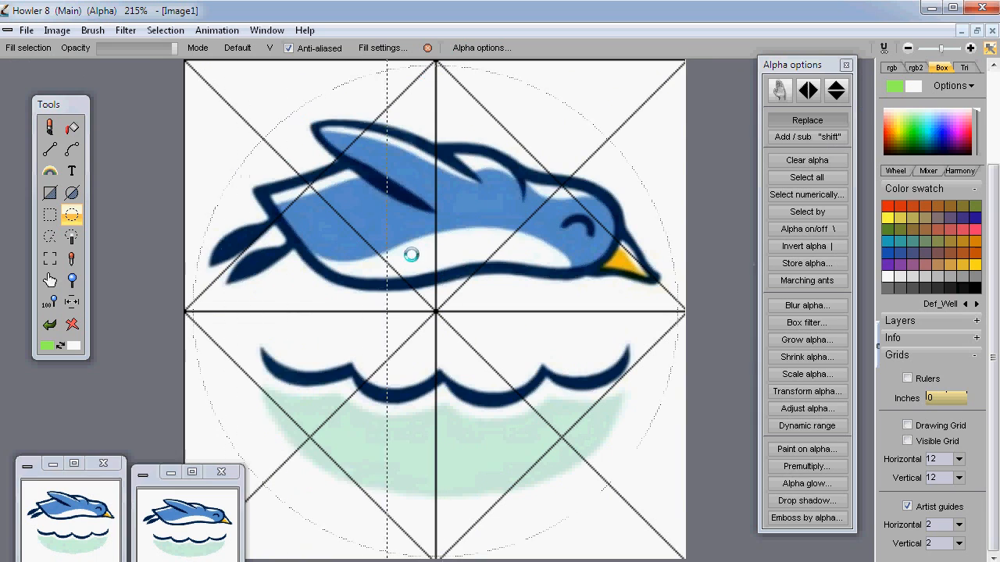
scroll(459, 255, "down", 3)
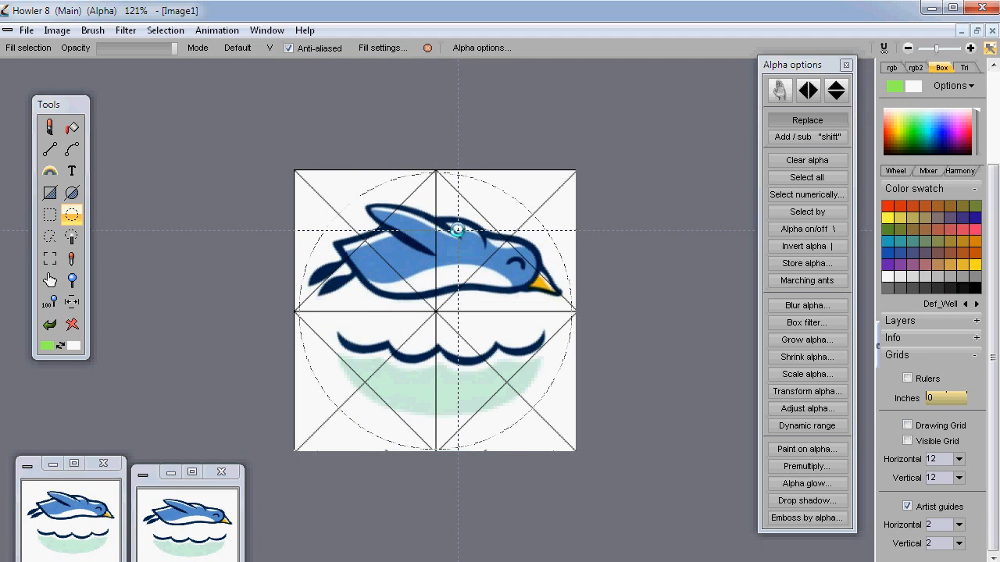
left_click(905, 505)
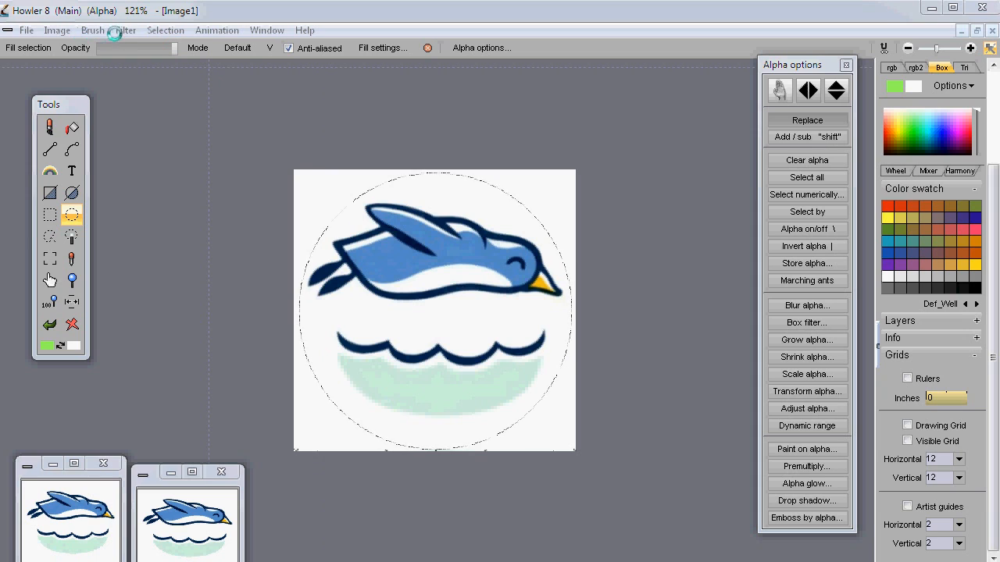
Store the circular selection as an alpha buffer and place its window beside the penguin image
left_click(167, 31)
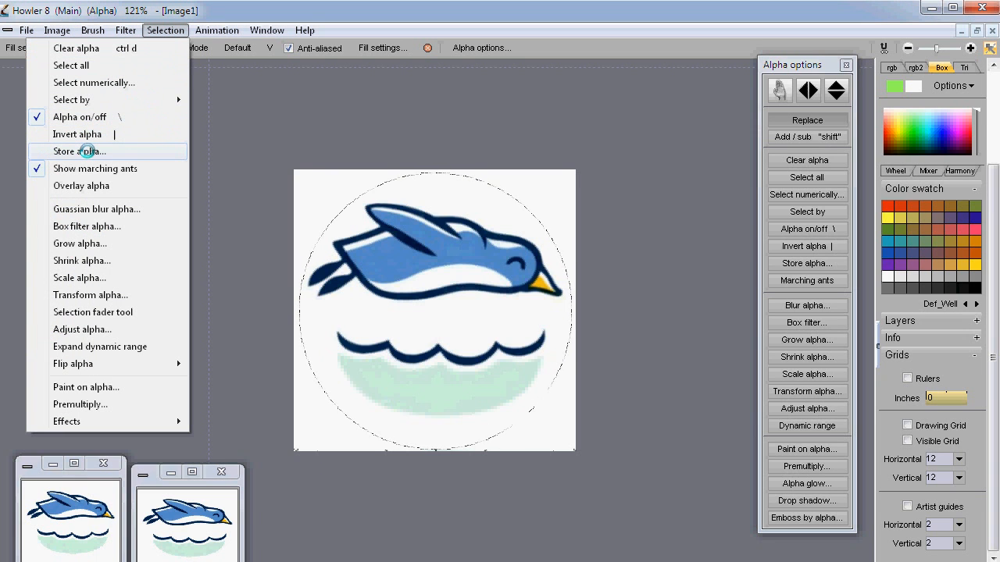
left_click(86, 152)
left_click_drag(138, 69, 673, 157)
left_click_drag(698, 295, 694, 336)
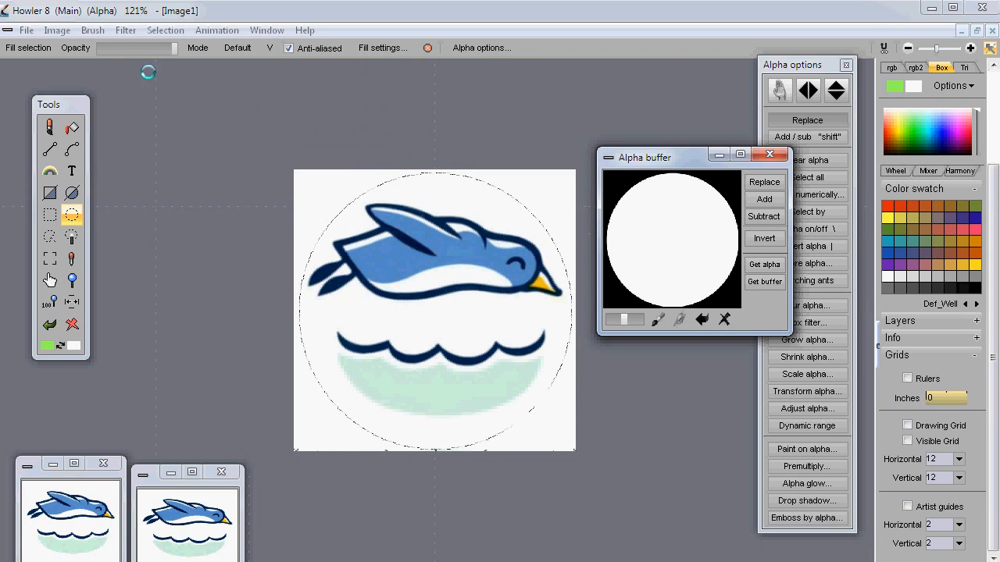
Shrink the circular alpha selection by 2
left_click(172, 29)
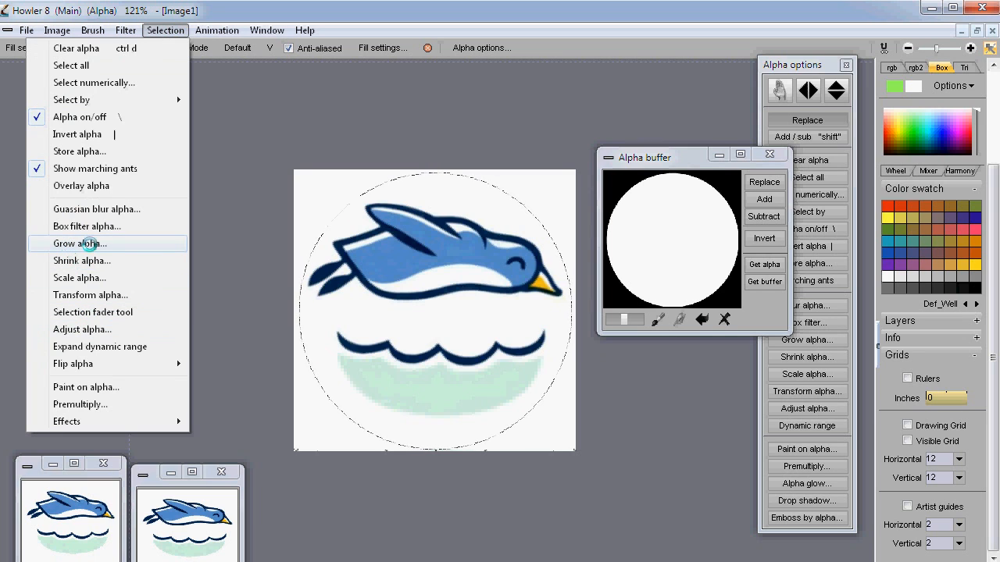
left_click(129, 260)
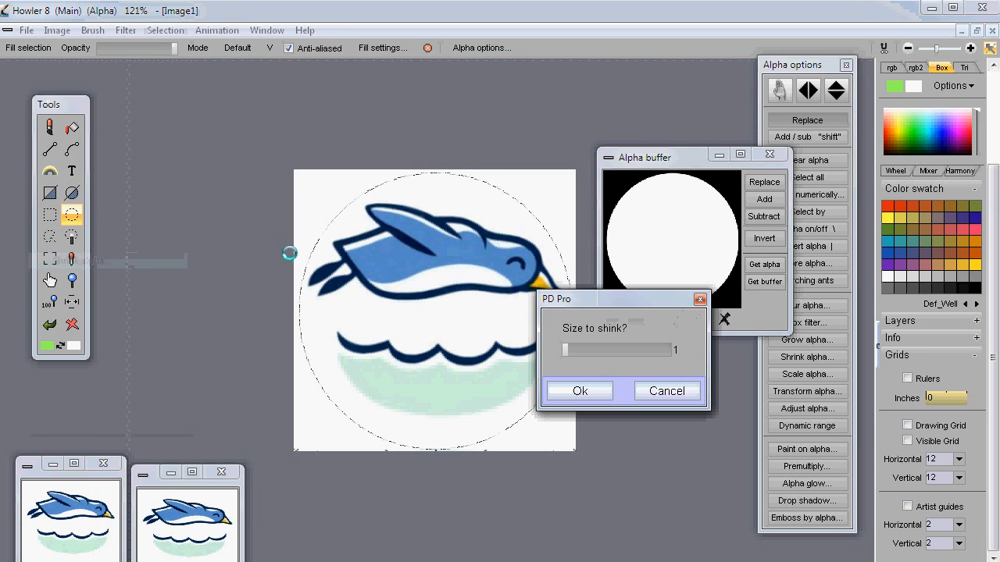
left_click_drag(570, 350, 577, 349)
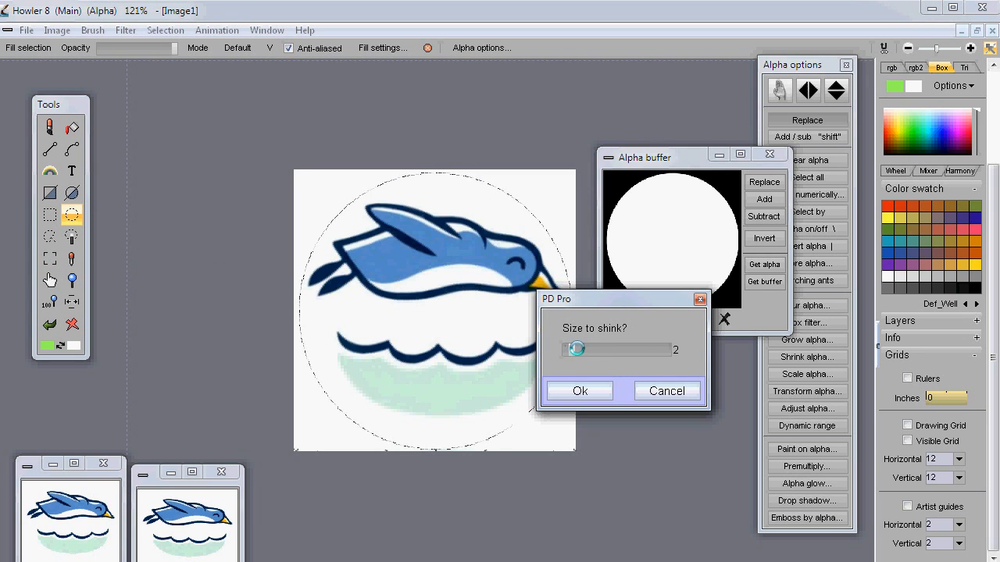
mouse_move(578, 351)
left_mouse_down()
mouse_move(675, 353)
mouse_move(572, 353)
left_mouse_up()
left_click(581, 391)
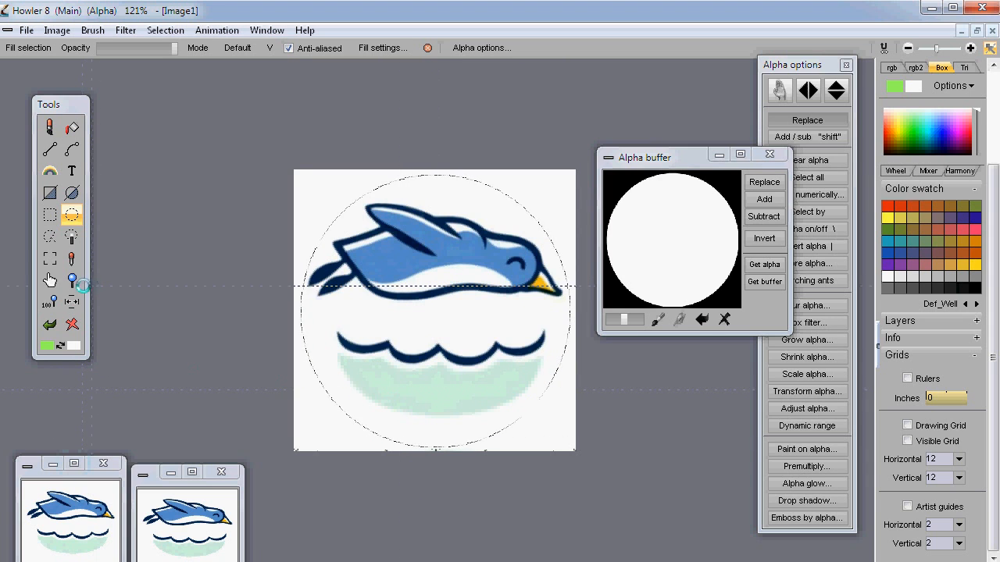
Move the alpha buffer window clear of the penguin image
scroll(235, 372, "up", 5)
scroll(255, 374, "down", 2)
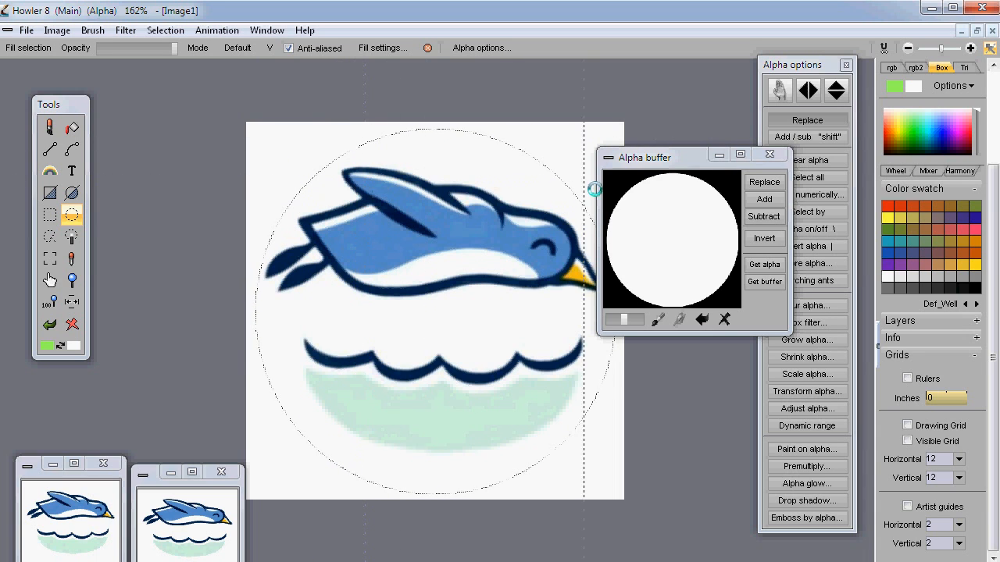
left_click_drag(665, 160, 723, 162)
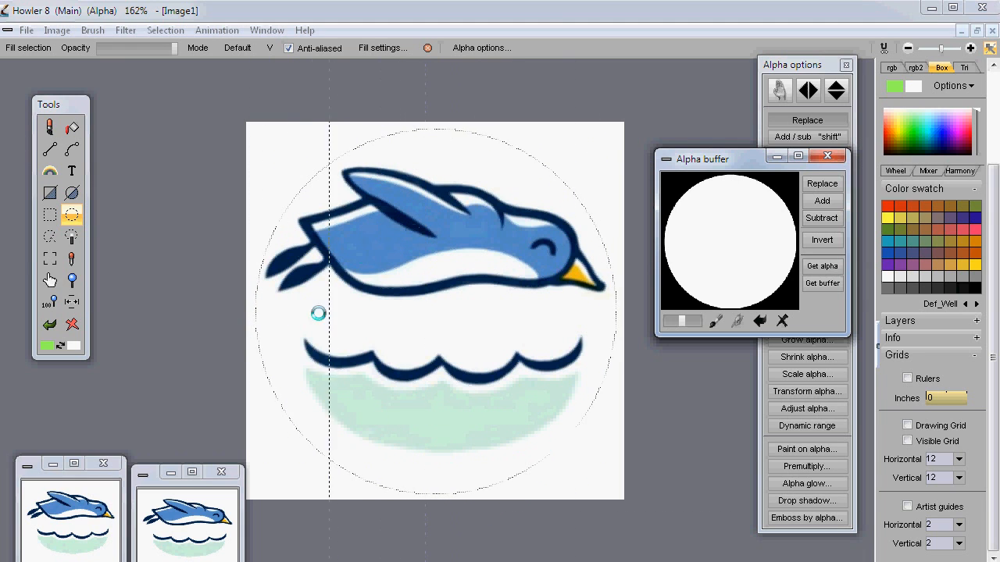
left_click(162, 30)
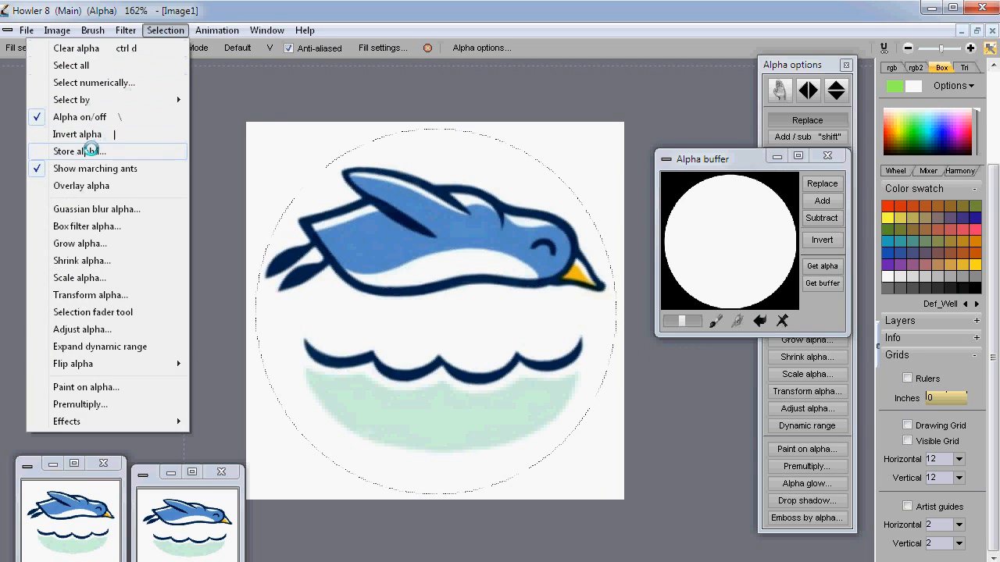
left_click(90, 149)
left_click_drag(147, 89, 732, 360)
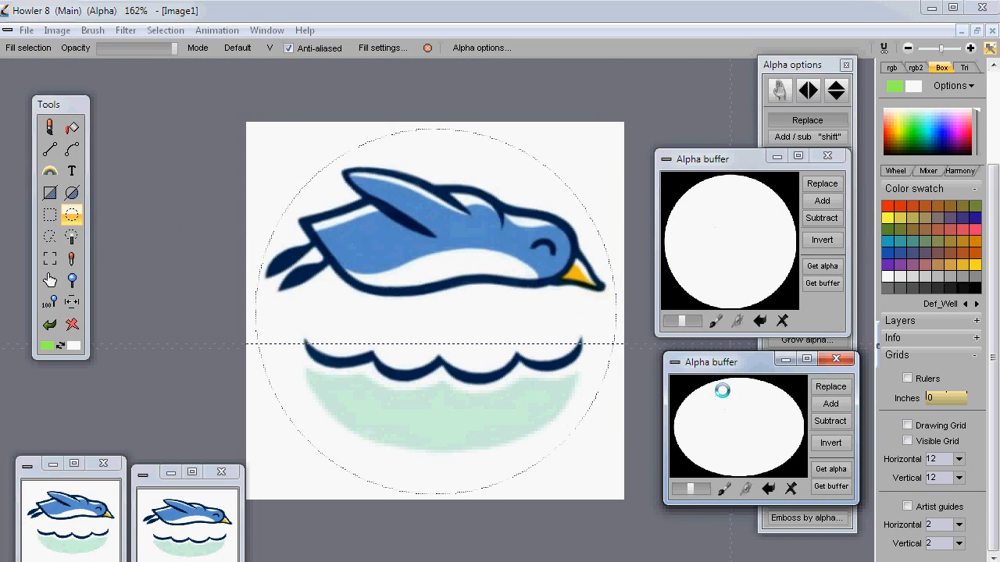
left_click_drag(730, 353, 731, 335)
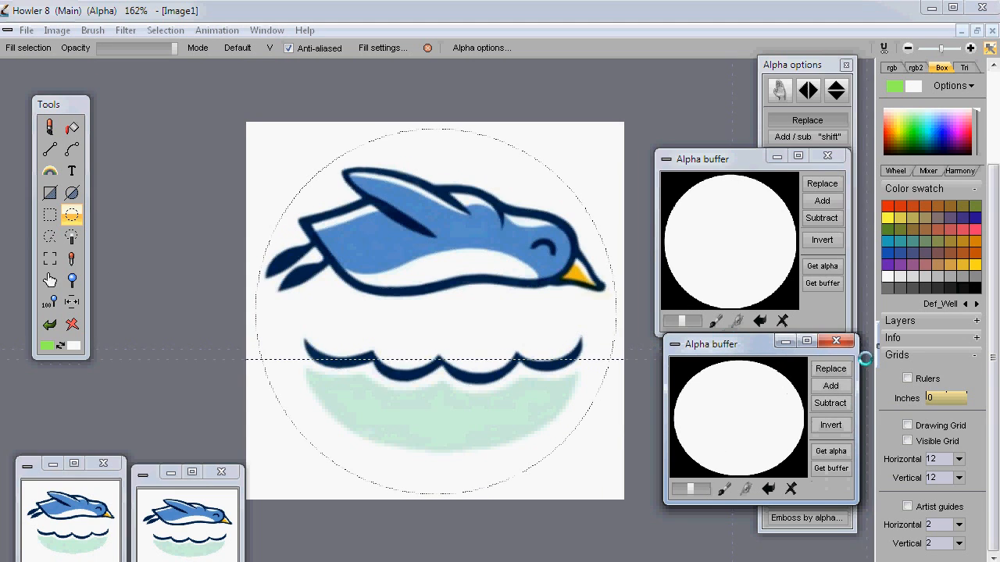
left_click(838, 341)
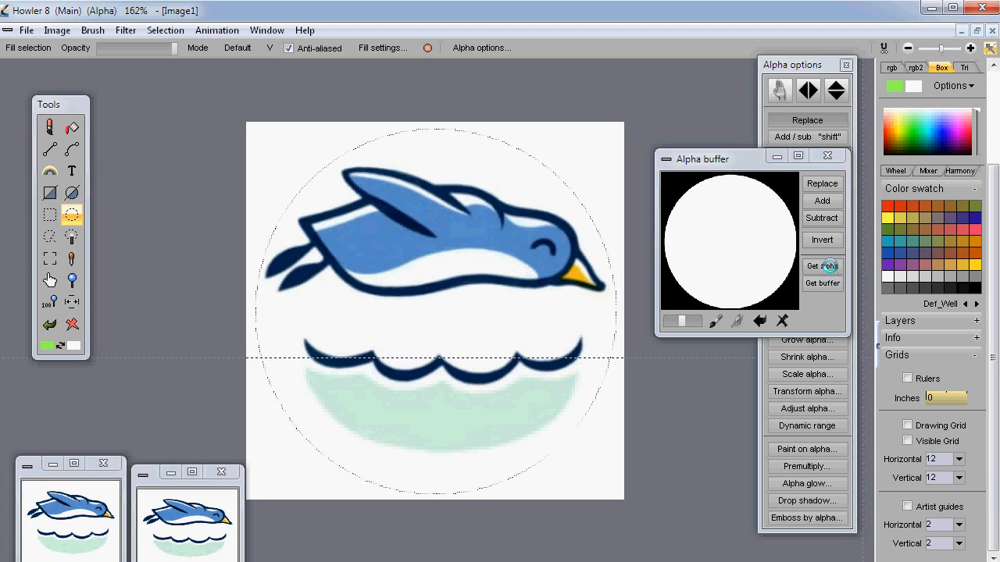
Update the existing alpha buffer with the shrunken circular selection and turn on the alpha overlay over the image
left_click(822, 266)
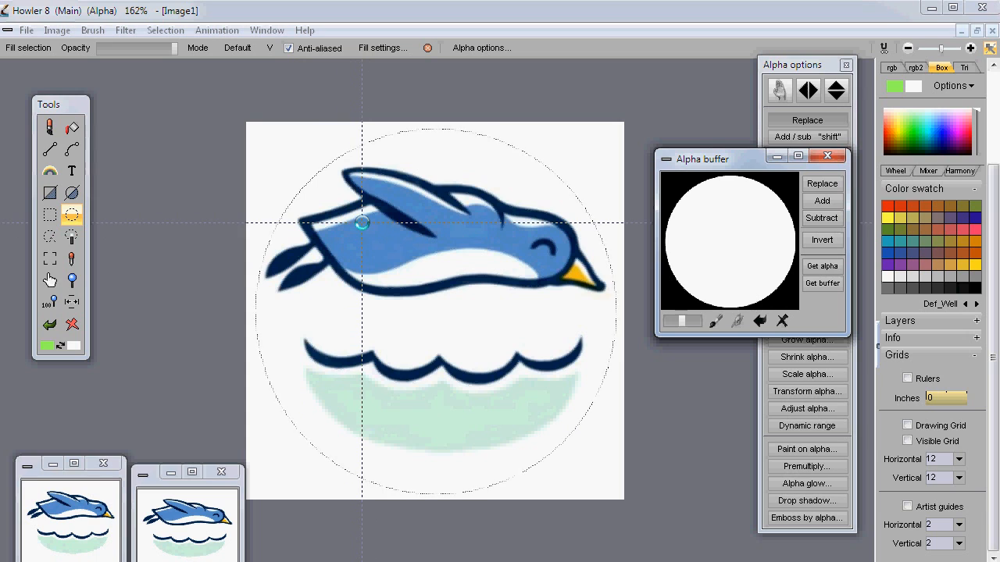
left_click(164, 30)
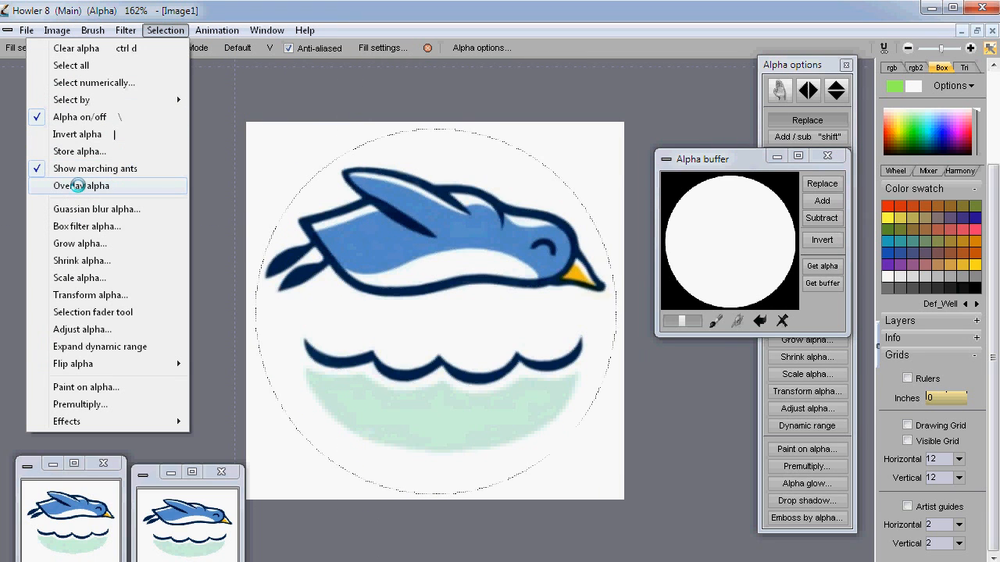
left_click(78, 186)
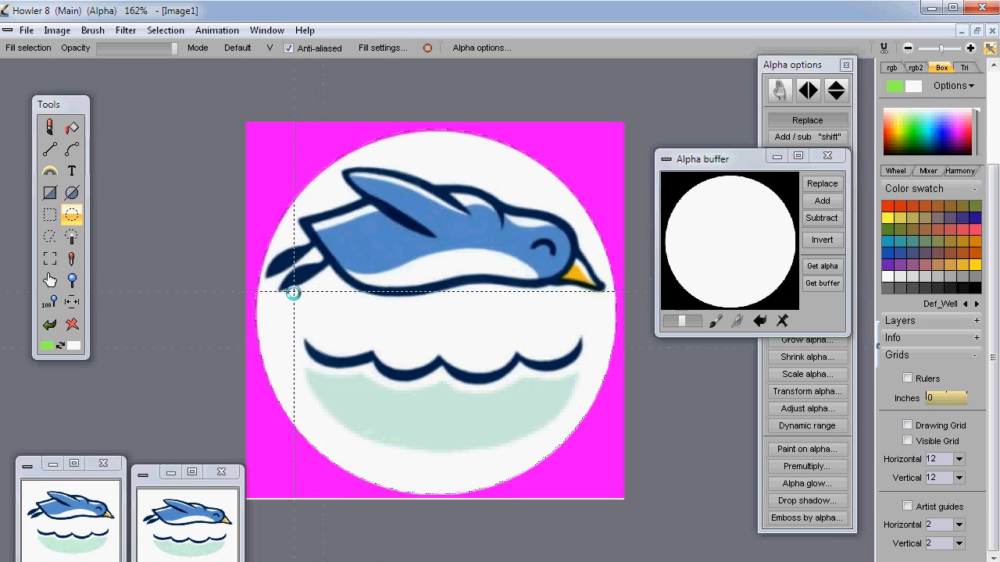
Soften the circular alpha's edge with a very low Approximate Gaussian blur level, and turn off the alpha overlay
left_click(160, 30)
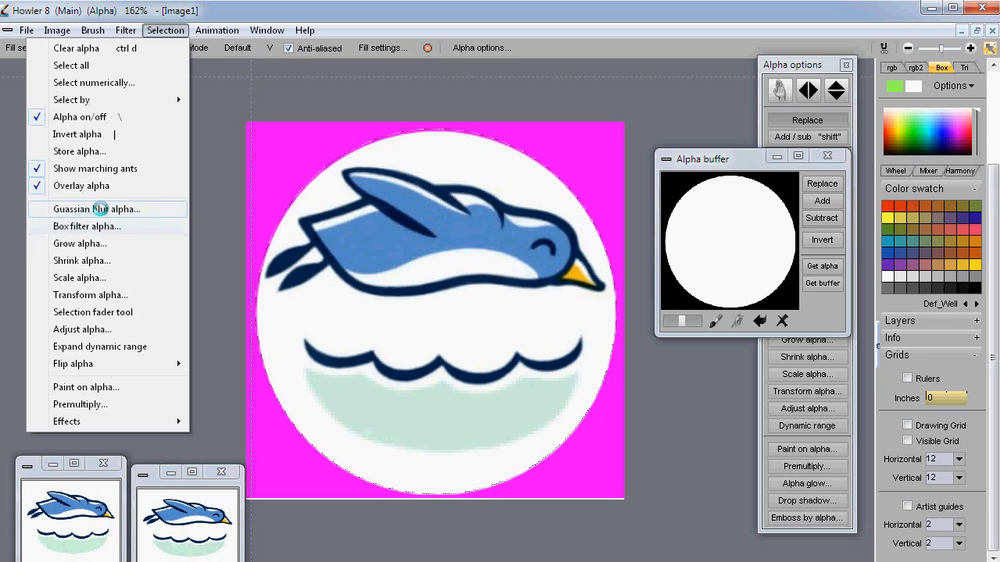
left_click(100, 209)
left_click_drag(508, 193, 197, 187)
left_click_drag(127, 242, 159, 239)
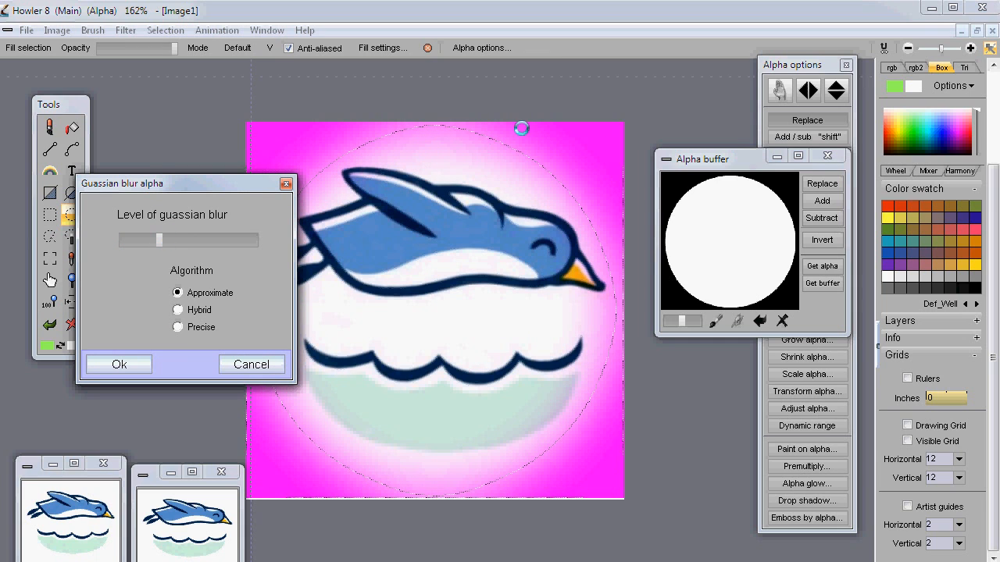
left_click_drag(159, 238, 84, 238)
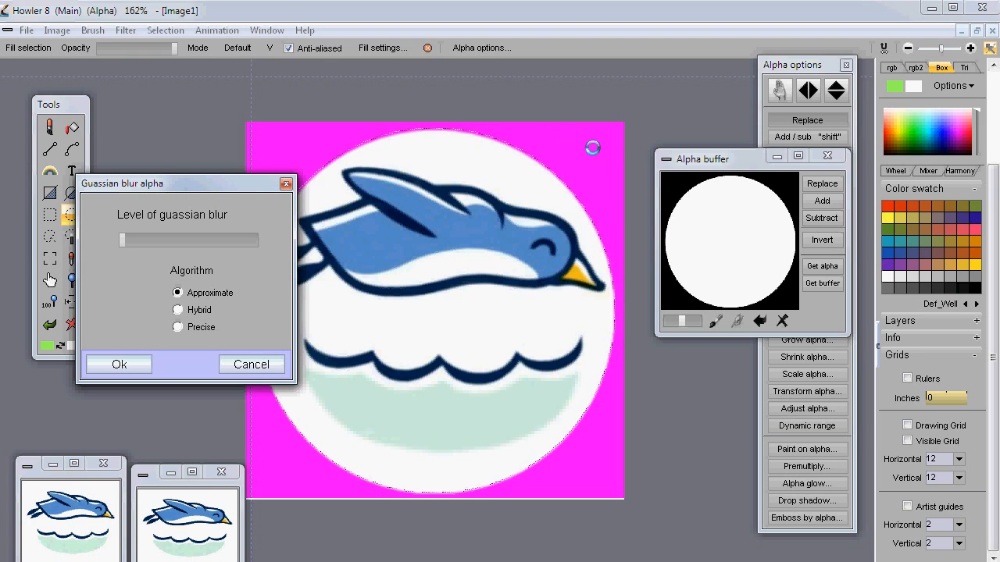
left_click_drag(122, 240, 160, 253)
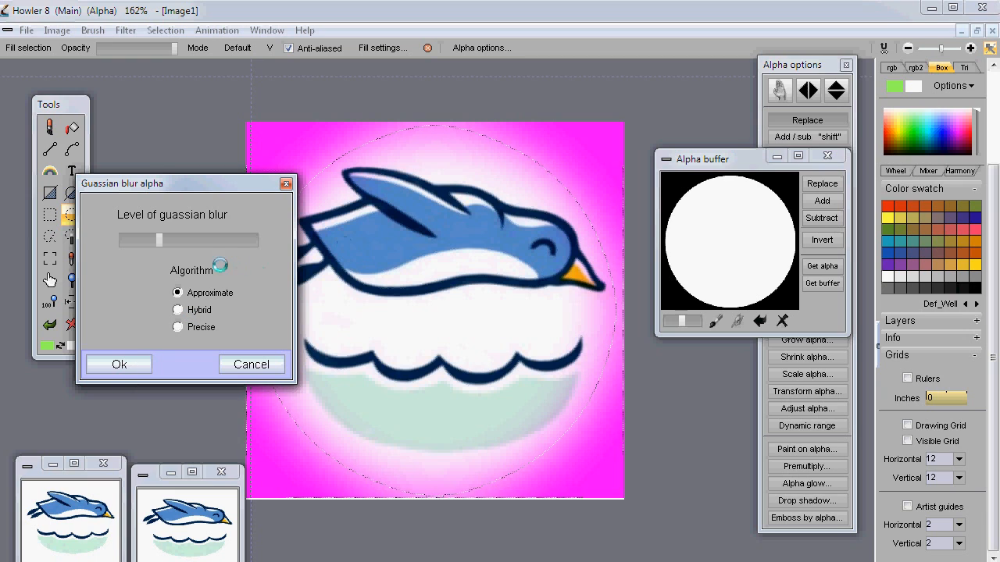
left_click_drag(145, 240, 124, 241)
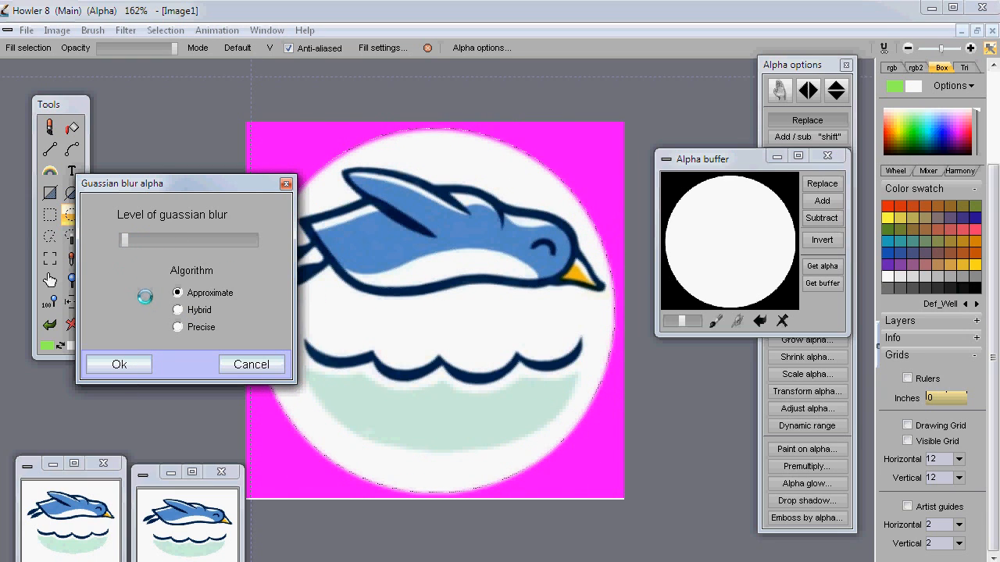
left_click(123, 364)
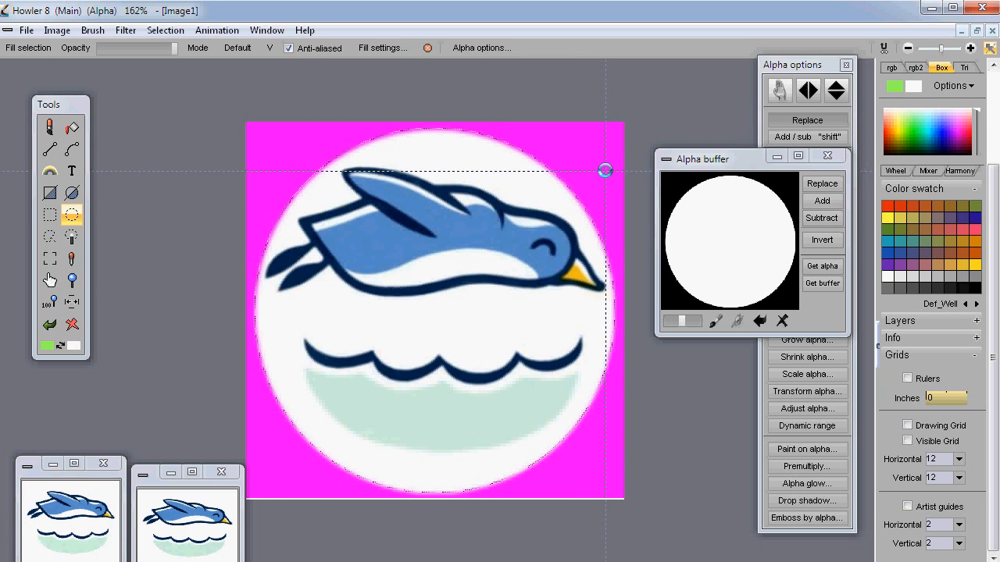
left_click(165, 30)
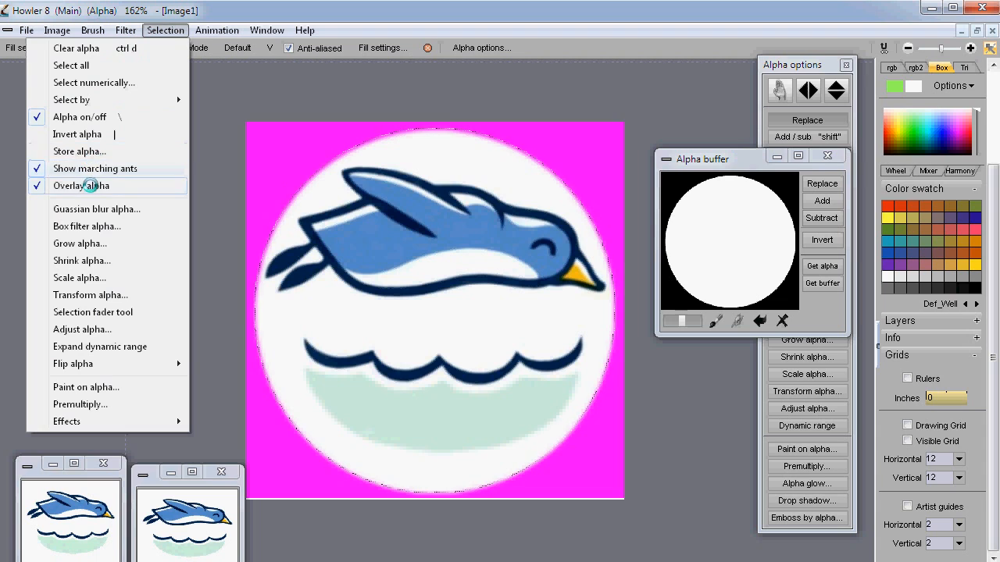
left_click(87, 185)
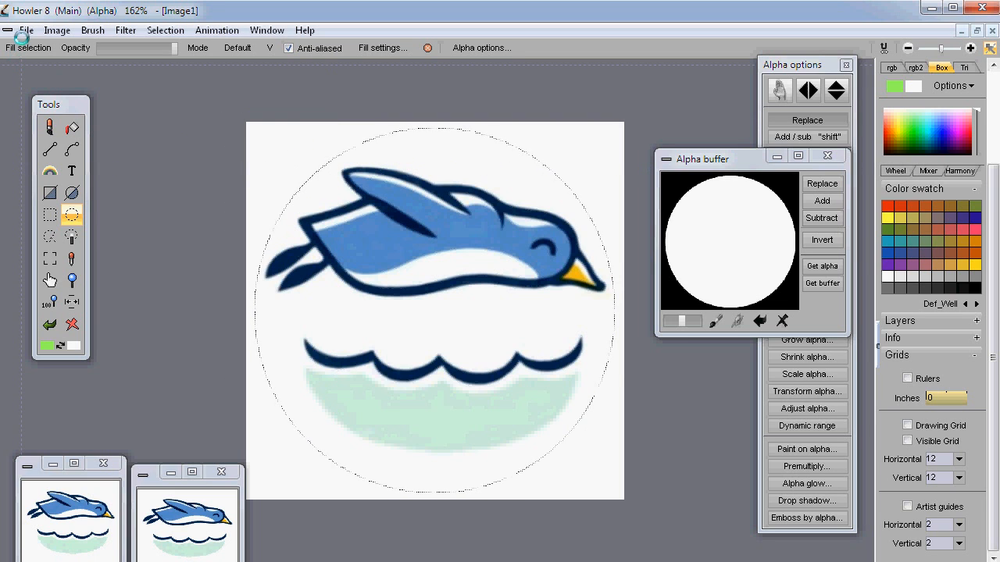
Start saving the image, keeping Default Targa (*.tga) as the file type
left_click(26, 31)
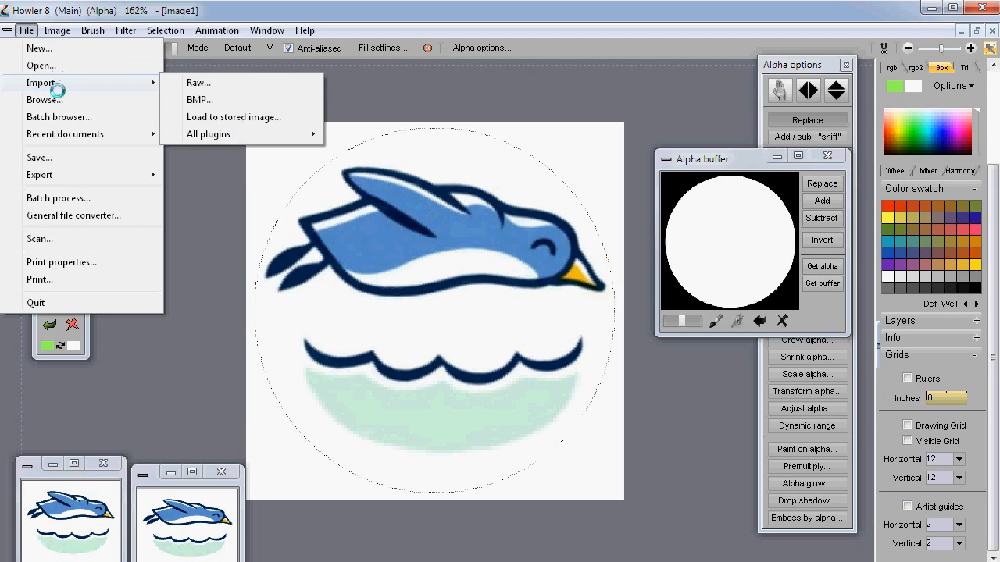
left_click(56, 157)
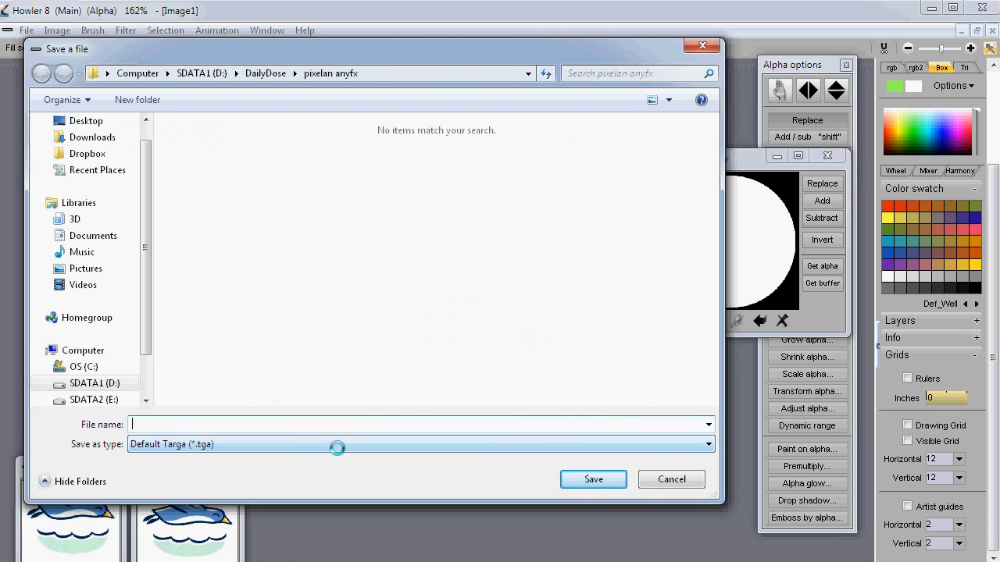
left_click(266, 442)
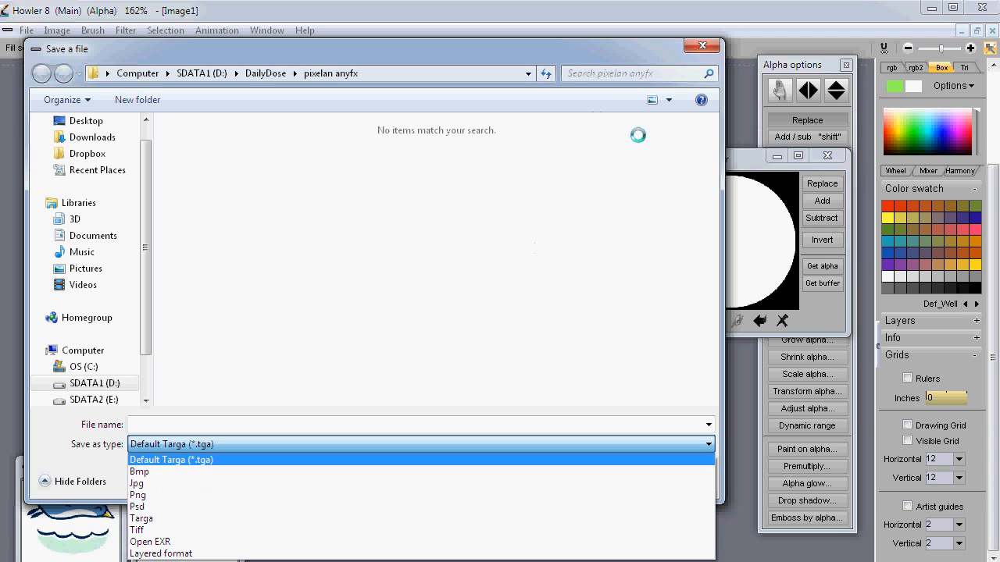
left_click(534, 49)
left_click_drag(534, 48, 726, 513)
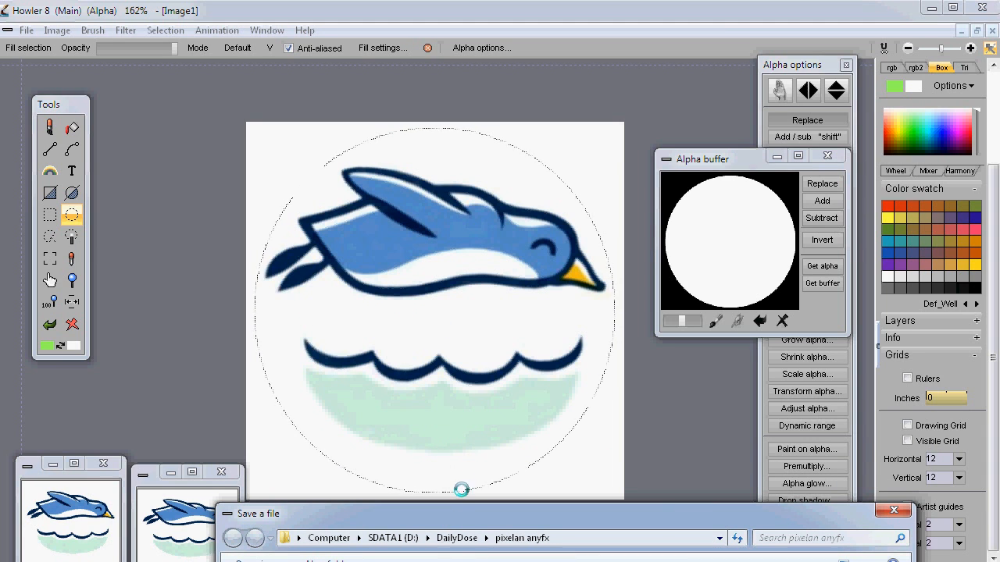
left_click_drag(464, 513, 338, 93)
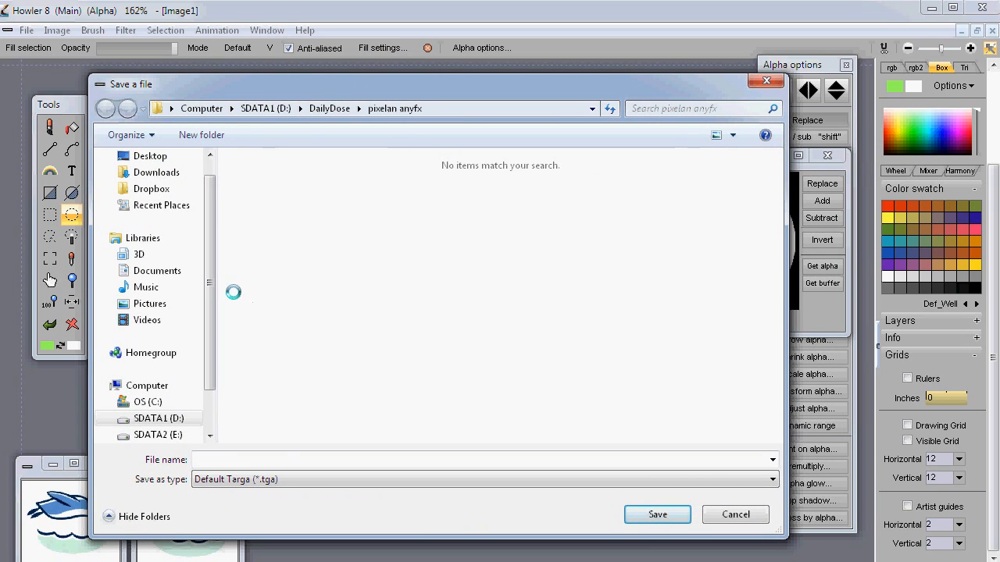
left_click(336, 480)
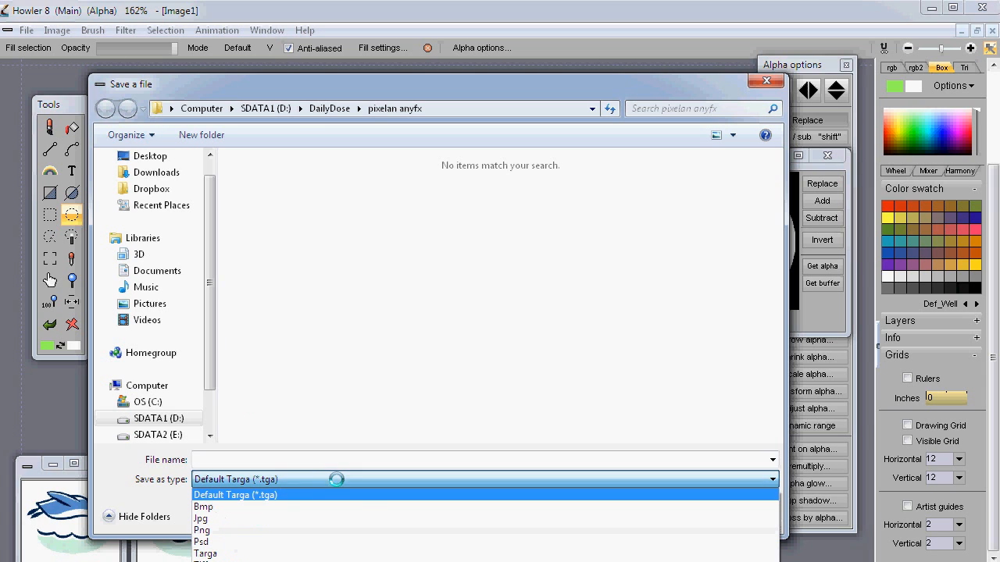
left_click(231, 494)
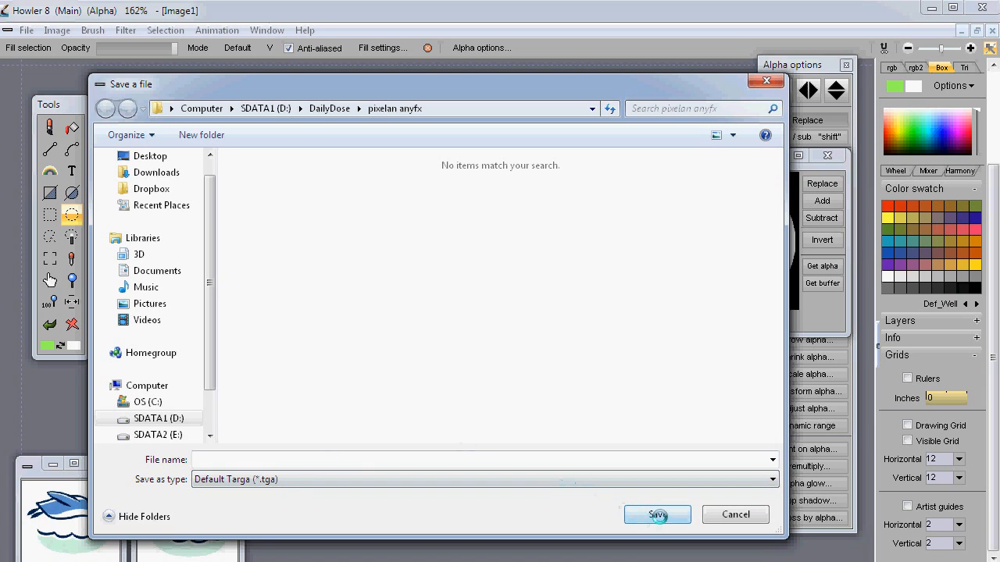
Save the image as logo1-masked.tga in the DailyDose selections folder, using the 32 bit RGBA pixel format
left_click(219, 459)
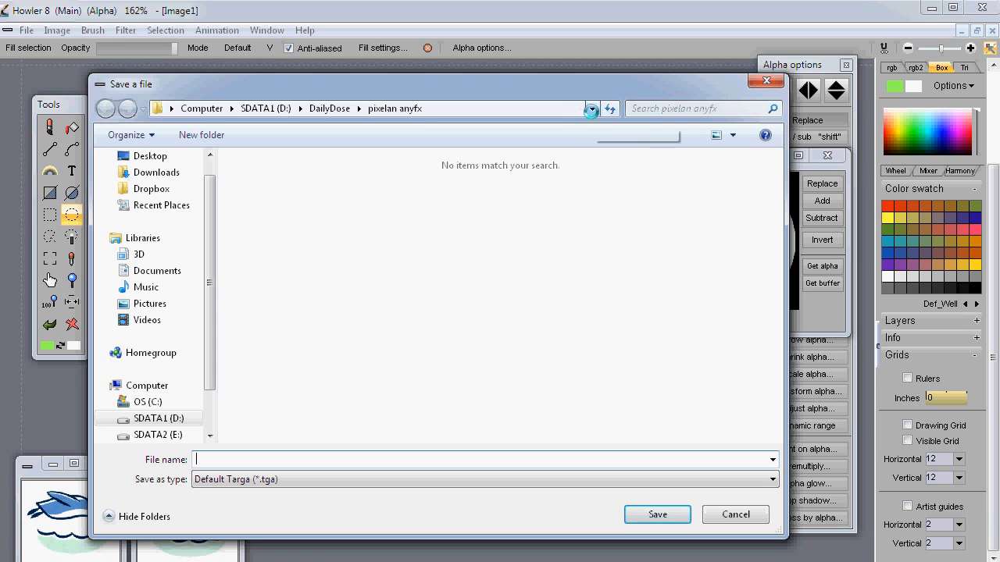
left_click(319, 110)
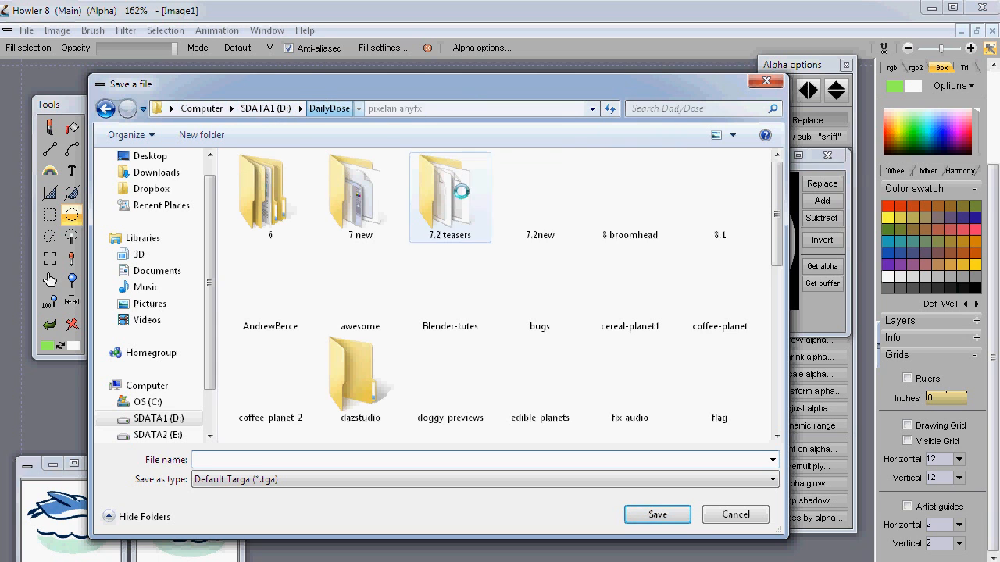
left_click(777, 398)
left_click(777, 399)
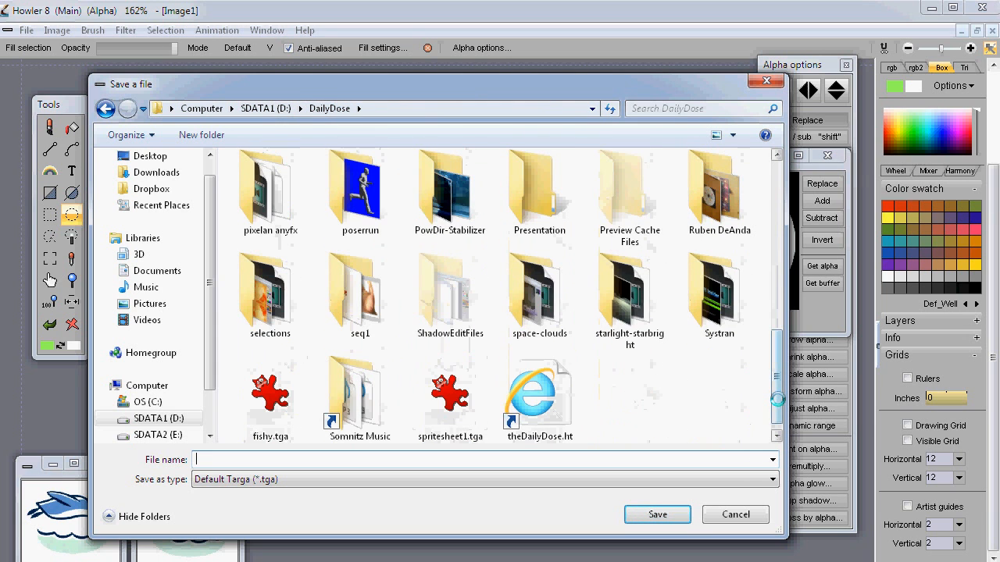
left_click(253, 294)
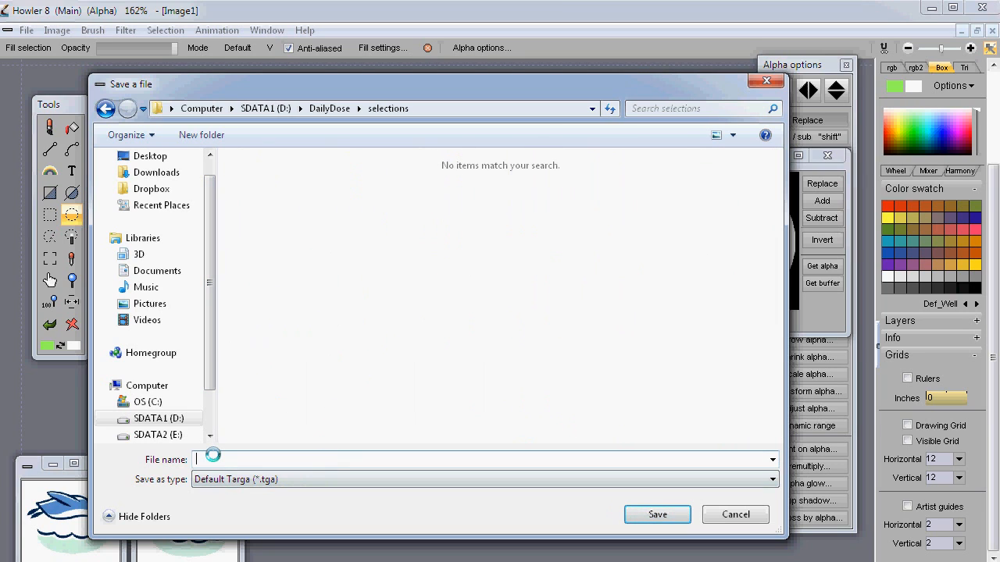
type("lo")
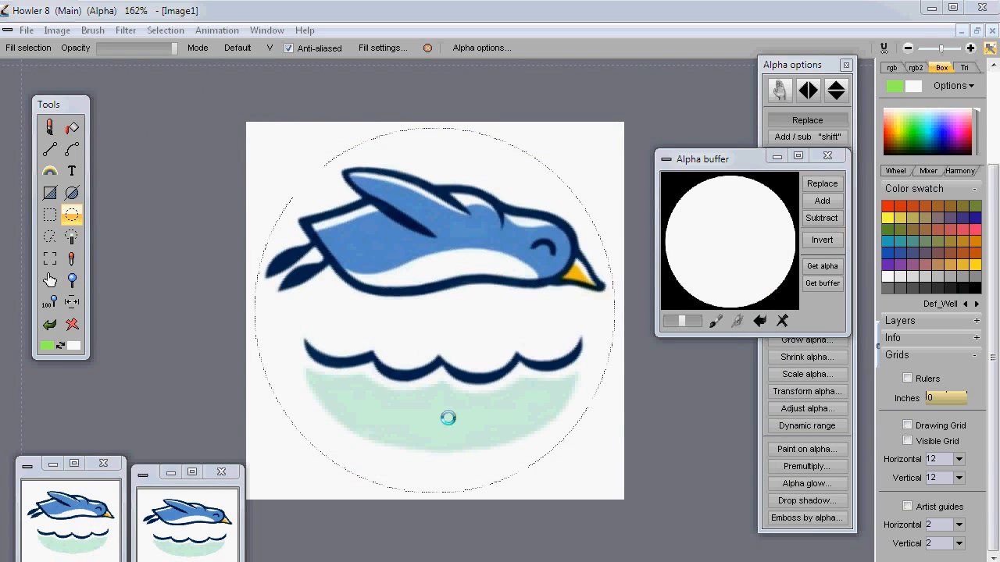
left_click_drag(477, 180, 382, 179)
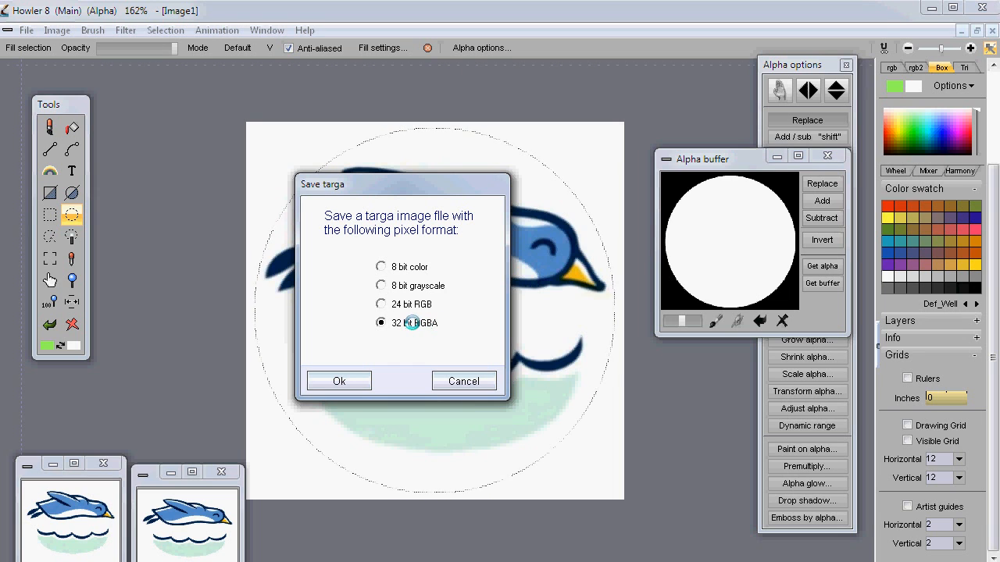
left_click(338, 377)
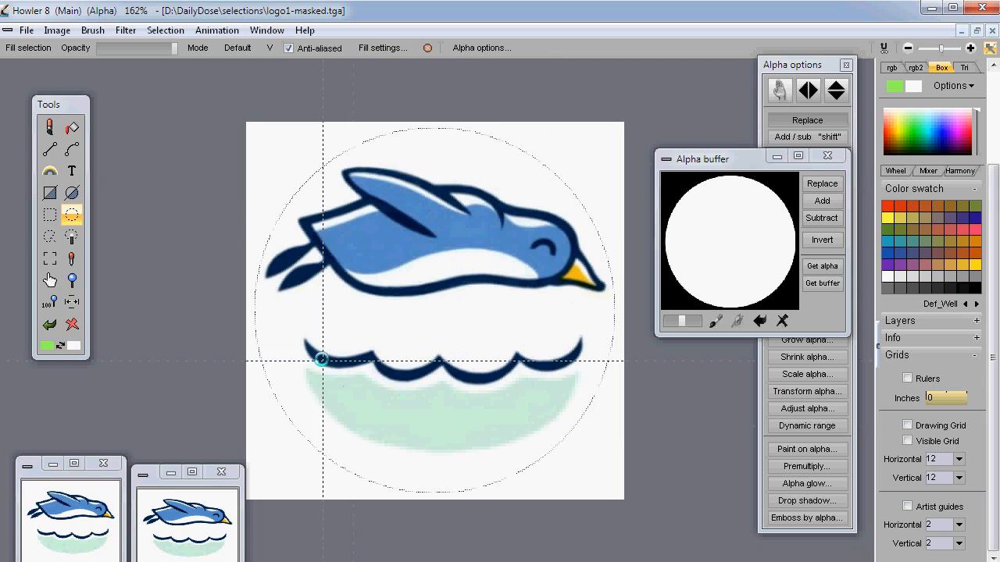
Pick up the circular penguin selection as a custom brush and set the brush opacity to 255
left_click(95, 30)
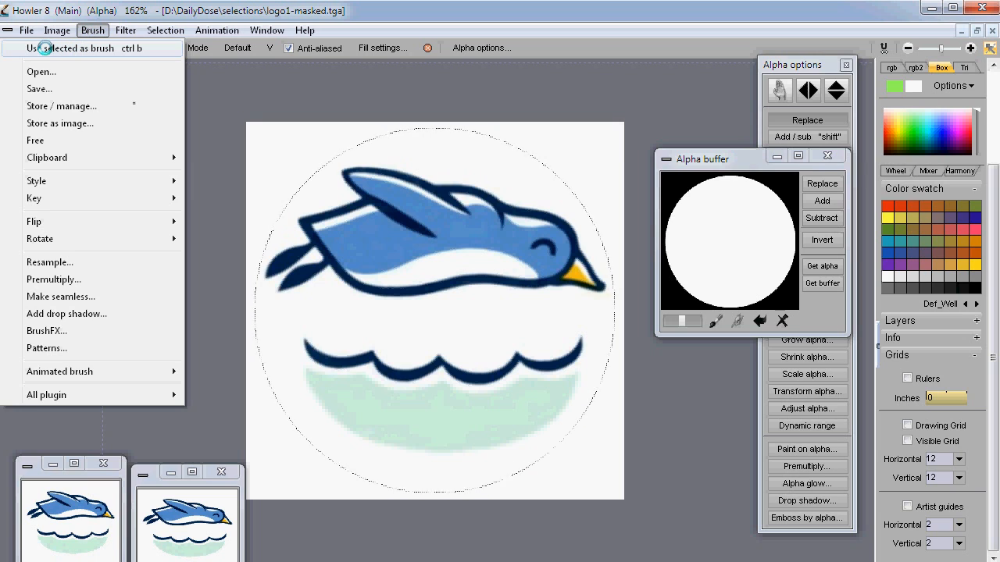
left_click(44, 48)
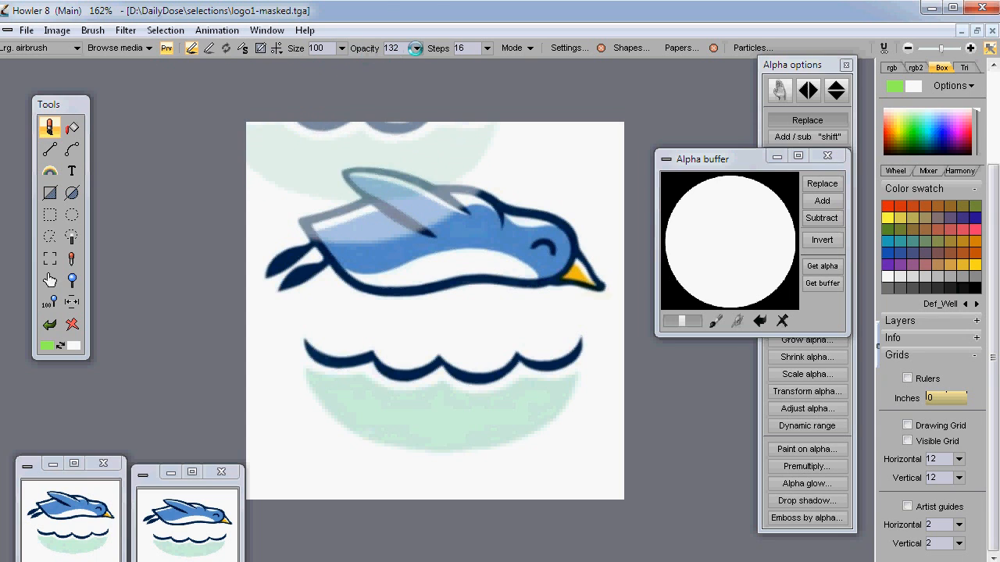
left_click(416, 47)
left_click_drag(380, 68, 438, 70)
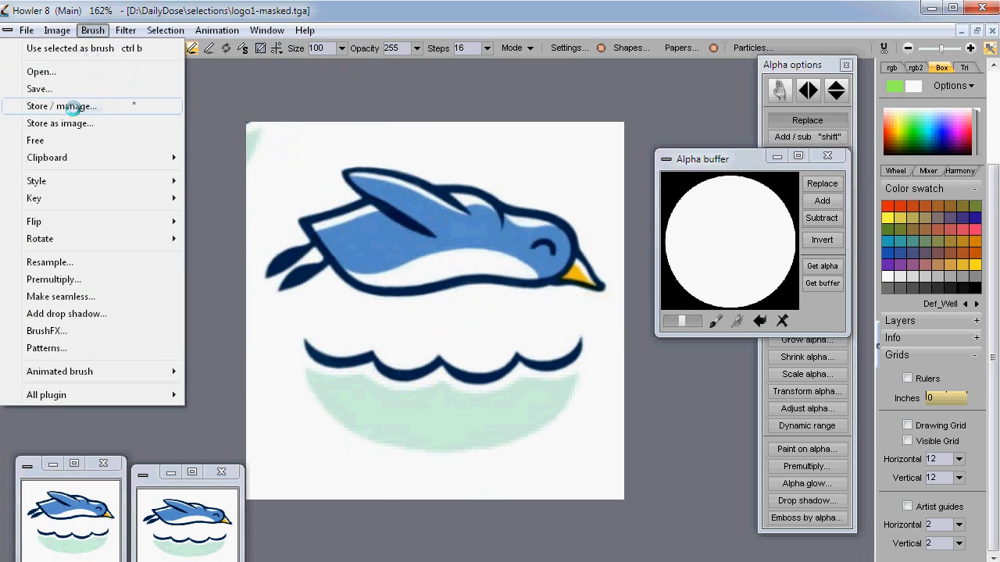
Store the circular penguin brush in a brush buffer
left_click(66, 106)
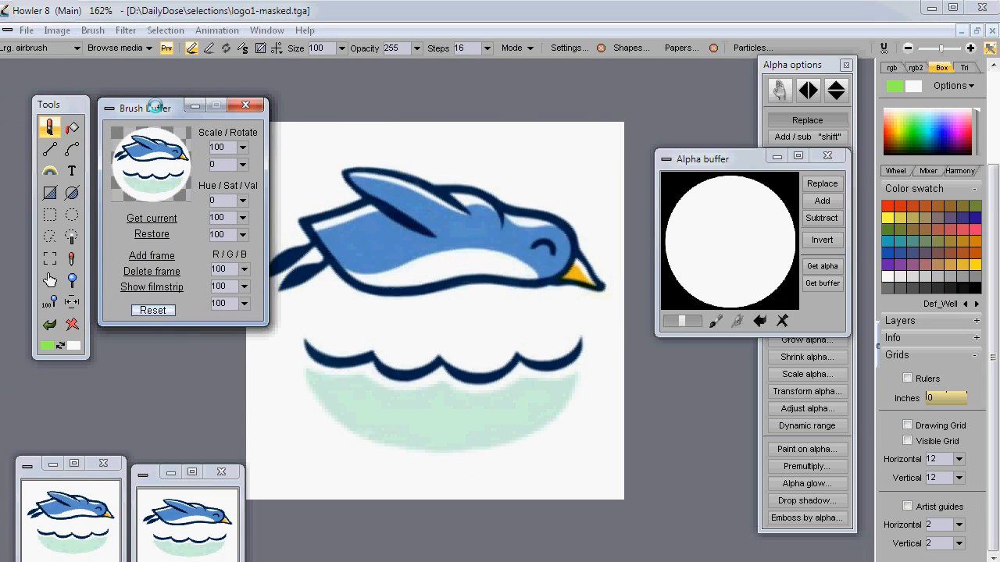
Reposition the alpha buffer, the brush buffer and the second stored image window slightly on the workspace
left_click_drag(746, 150, 745, 110)
left_click_drag(161, 108, 157, 87)
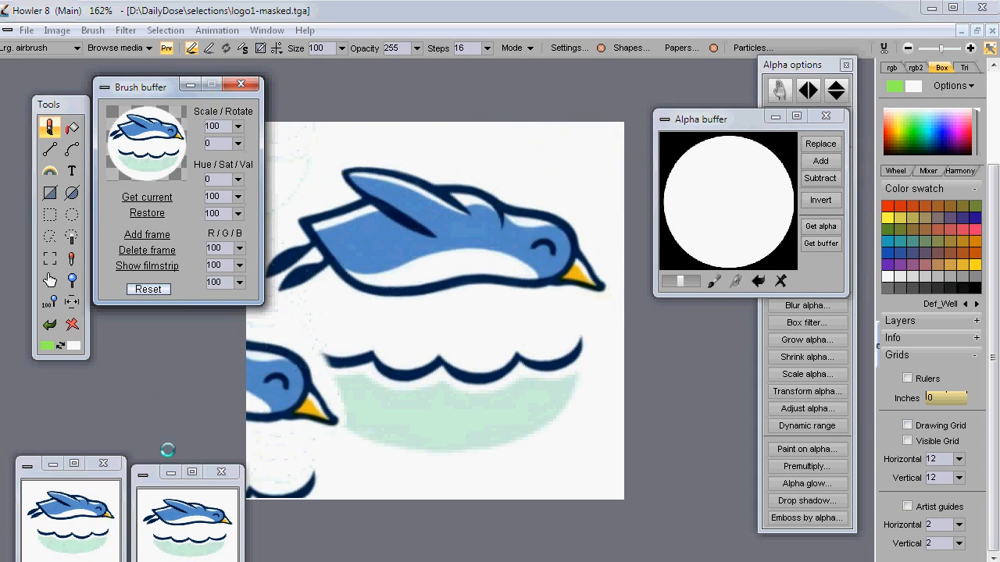
mouse_move(157, 478)
left_mouse_down()
mouse_move(154, 454)
mouse_move(161, 478)
left_mouse_up()
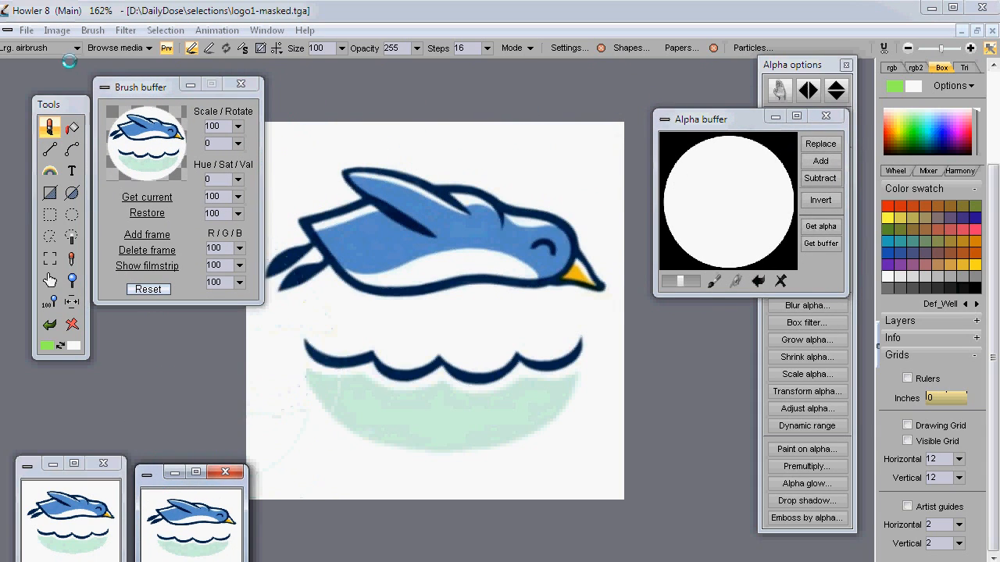
Review the store commands available for images, brushes and alpha selections
left_click(56, 30)
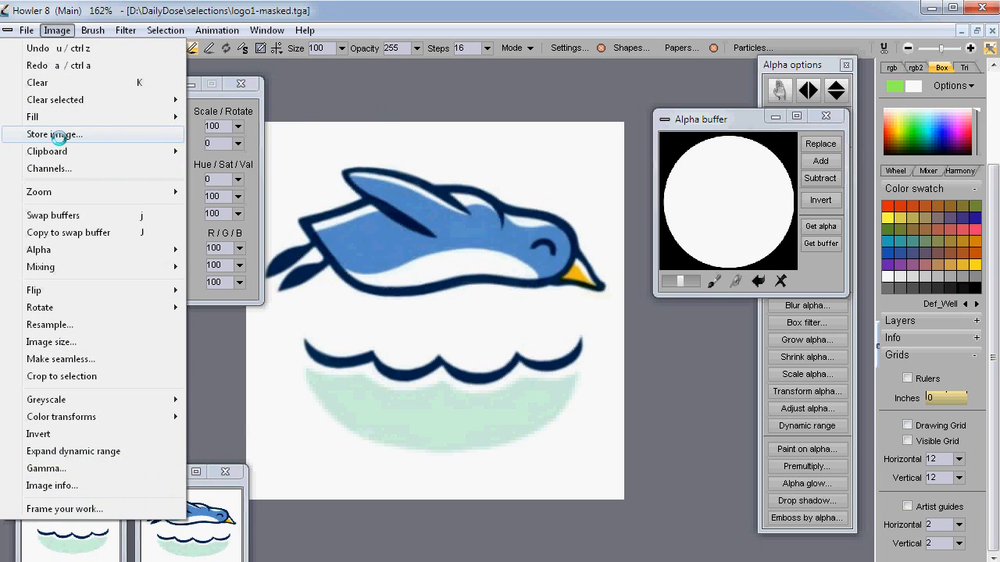
left_click(92, 30)
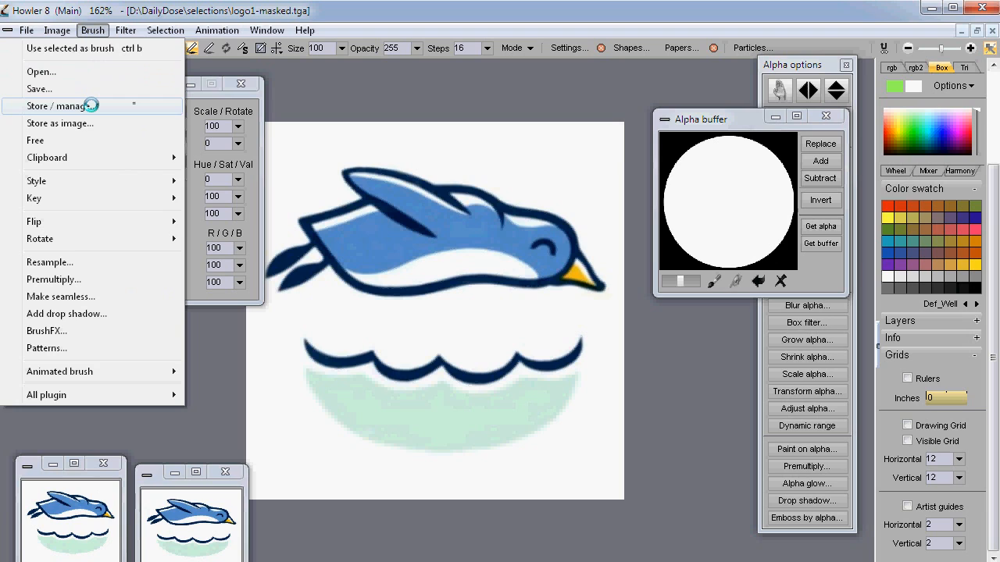
mouse_move(165, 30)
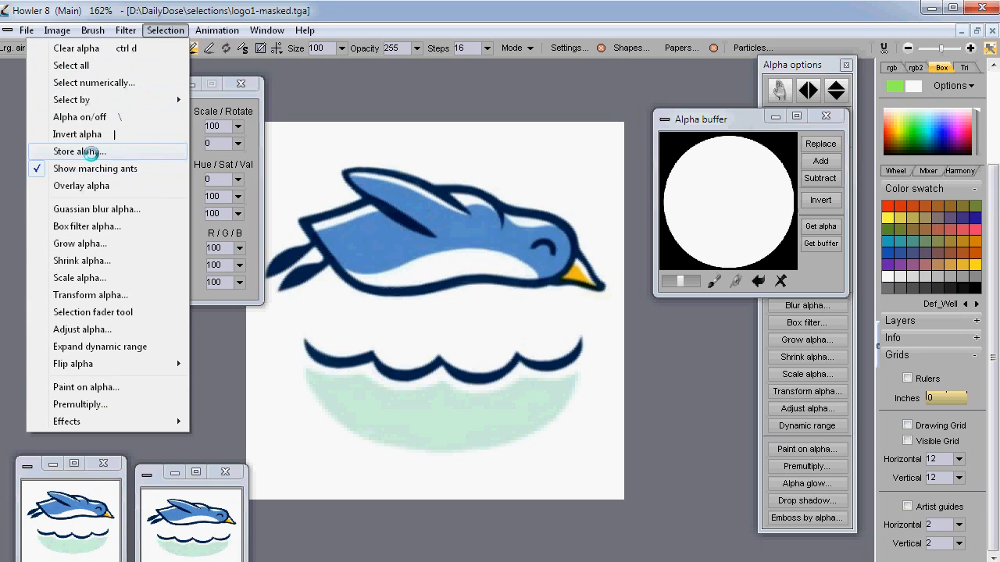
left_click(716, 120)
Enlarge the brush buffer window and show its filmstrip of brush frames
mouse_move(135, 87)
left_mouse_down()
mouse_move(179, 86)
mouse_move(145, 93)
left_mouse_up()
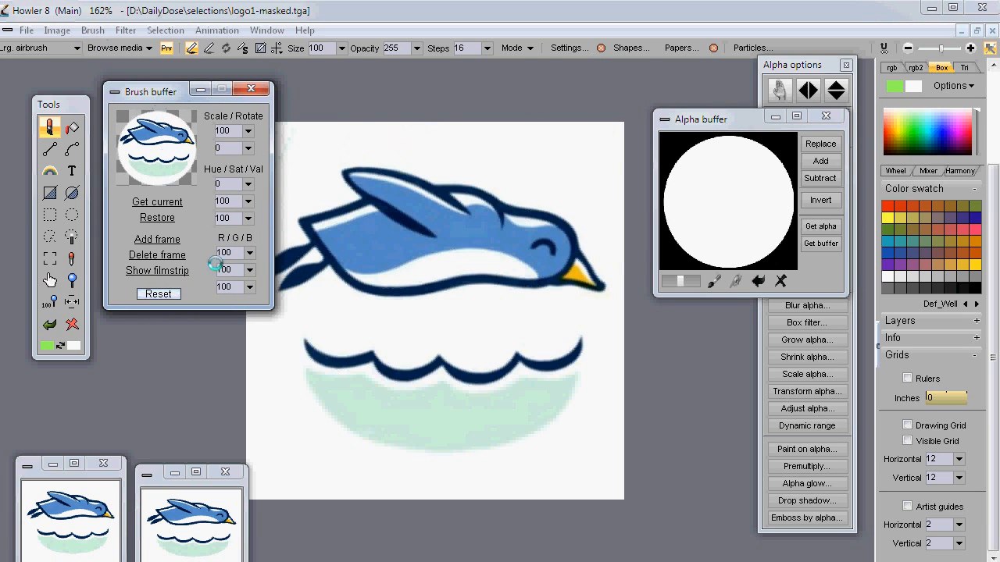
left_click(276, 315)
mouse_move(272, 309)
left_mouse_down()
mouse_move(344, 439)
mouse_move(364, 432)
mouse_move(414, 495)
mouse_move(408, 561)
mouse_move(376, 559)
left_mouse_up()
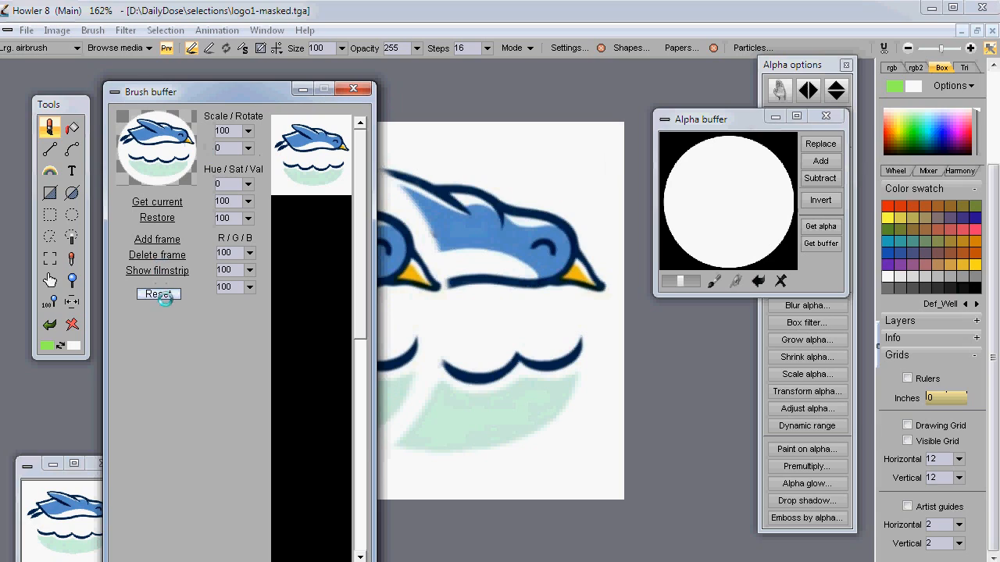
left_click(150, 270)
left_click(167, 271)
left_click(155, 271)
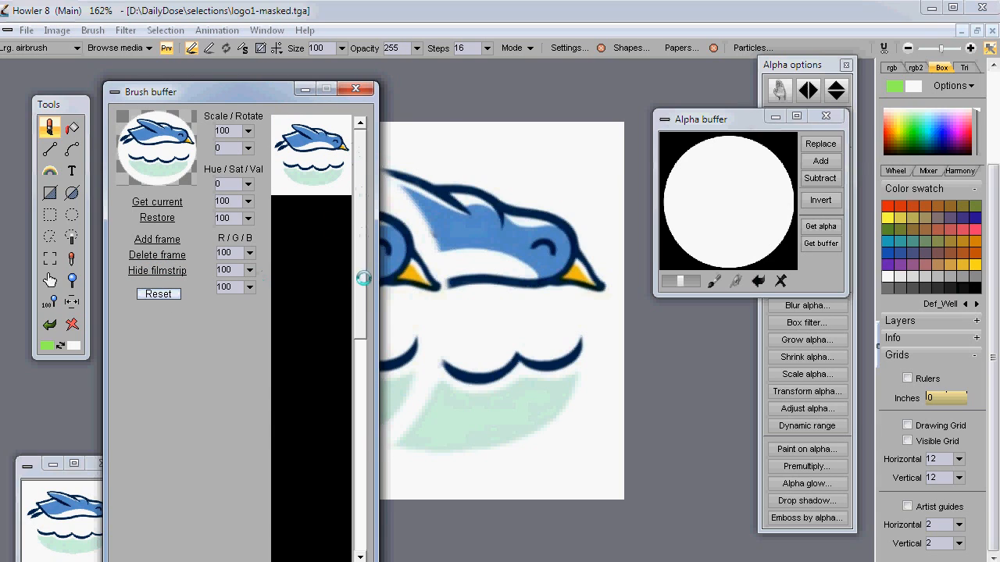
mouse_move(358, 242)
left_mouse_down()
mouse_move(361, 319)
mouse_move(347, 143)
left_mouse_up()
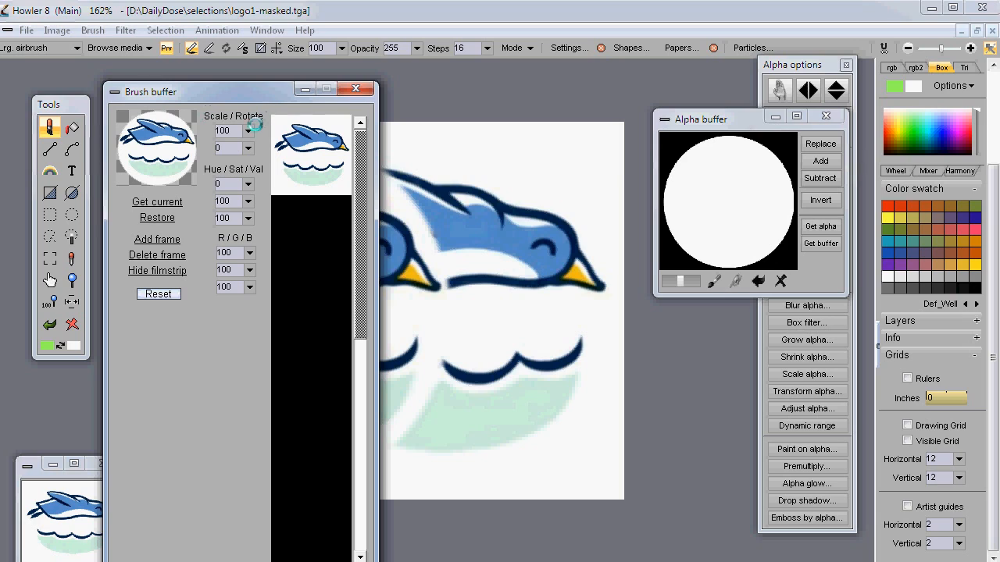
Rotate the buffered penguin brush by 90 degrees and restore the original brush
left_click(247, 148)
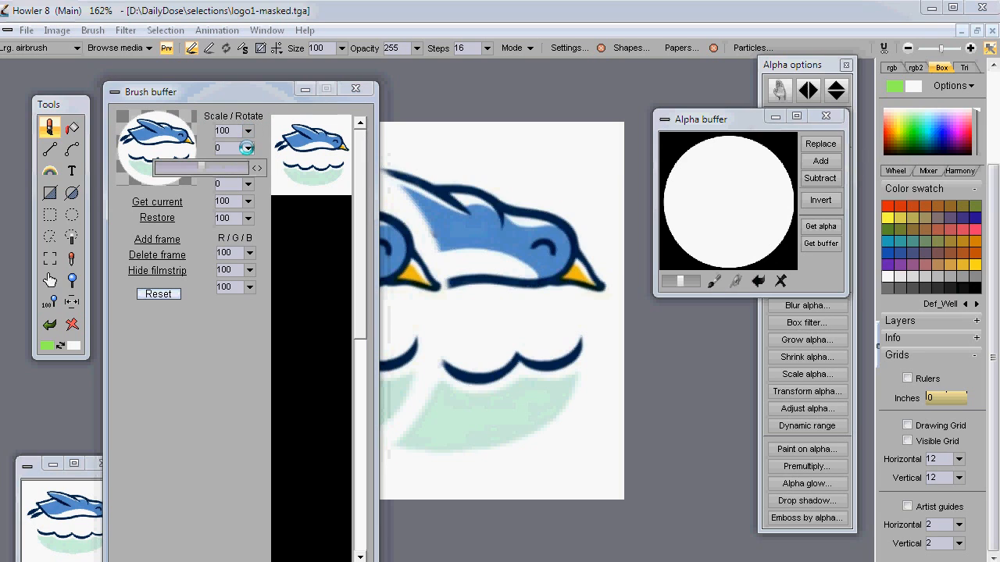
left_click_drag(201, 167, 258, 168)
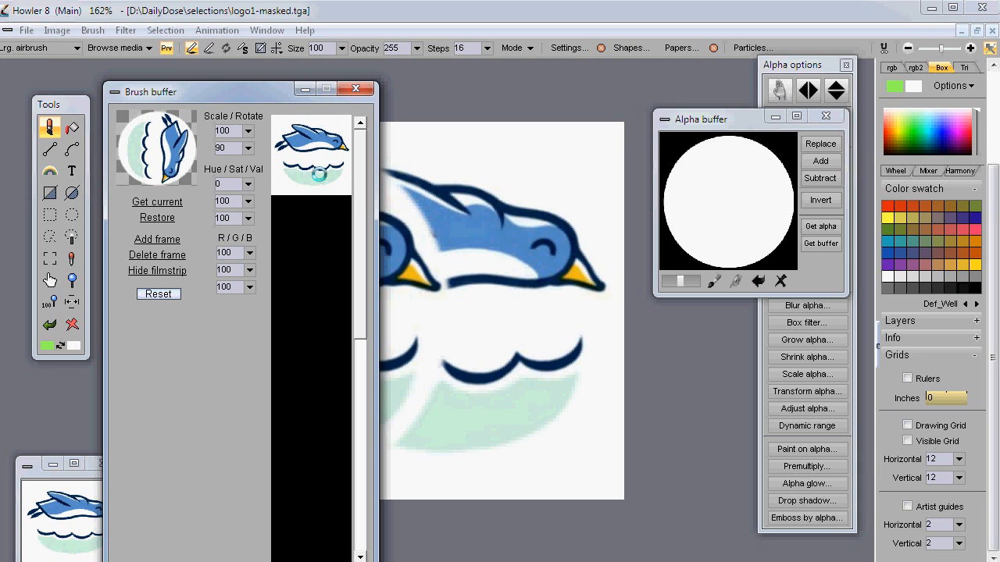
mouse_move(217, 95)
left_mouse_down()
mouse_move(131, 111)
mouse_move(128, 162)
left_mouse_up()
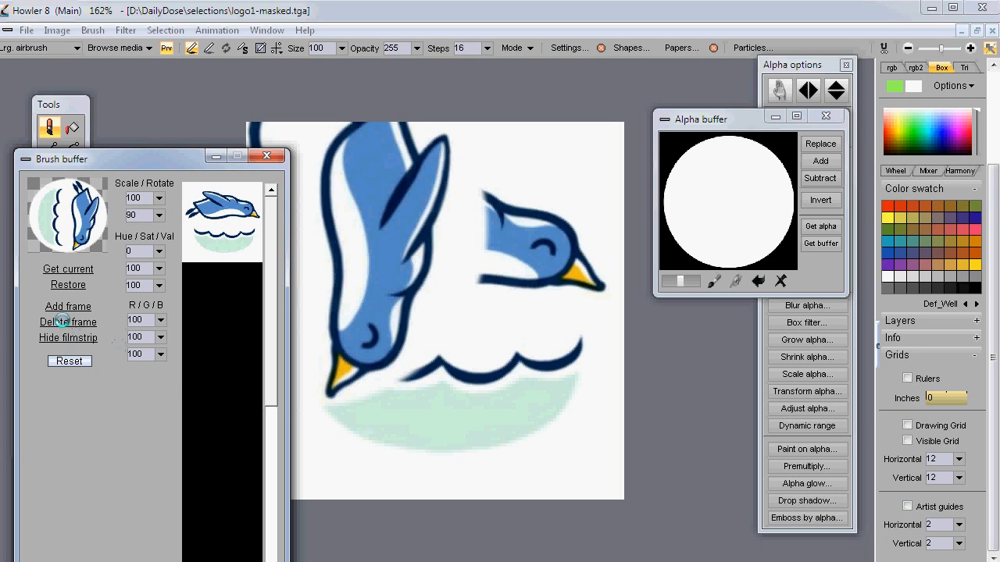
left_click(69, 285)
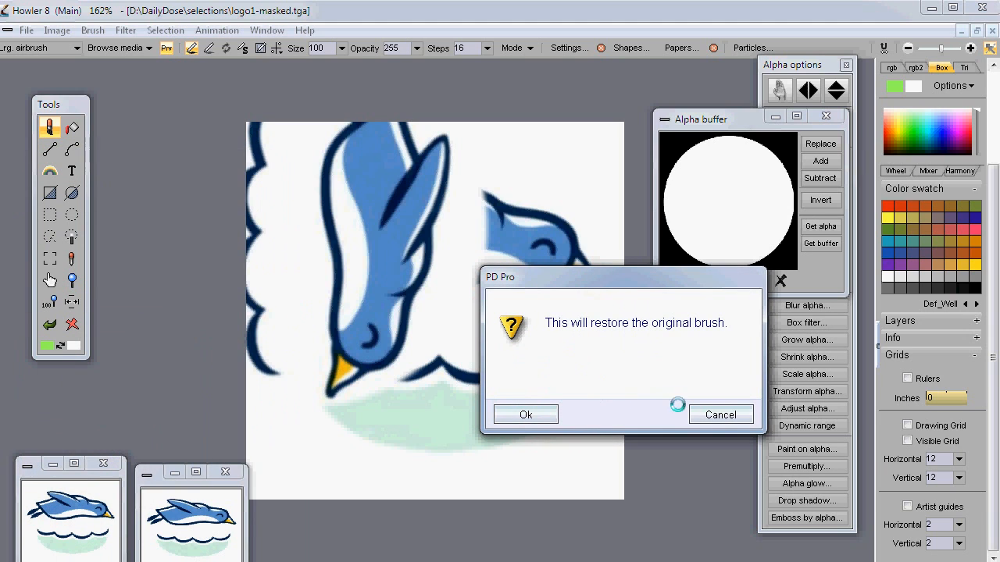
left_click(523, 414)
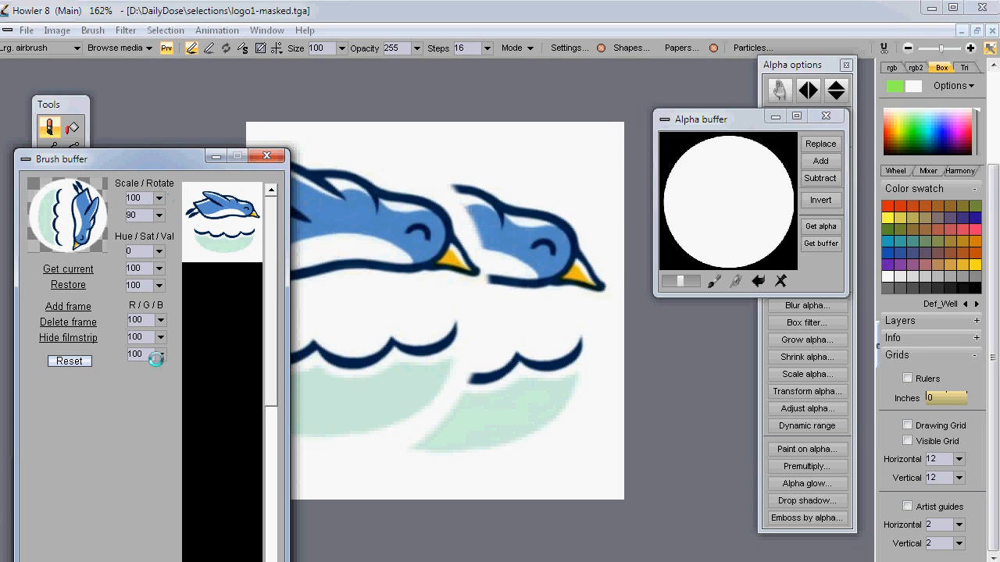
Scale the buffered brush to 40 and paint a curved test stroke with it over the logo
left_click(158, 200)
left_click_drag(107, 217, 154, 218)
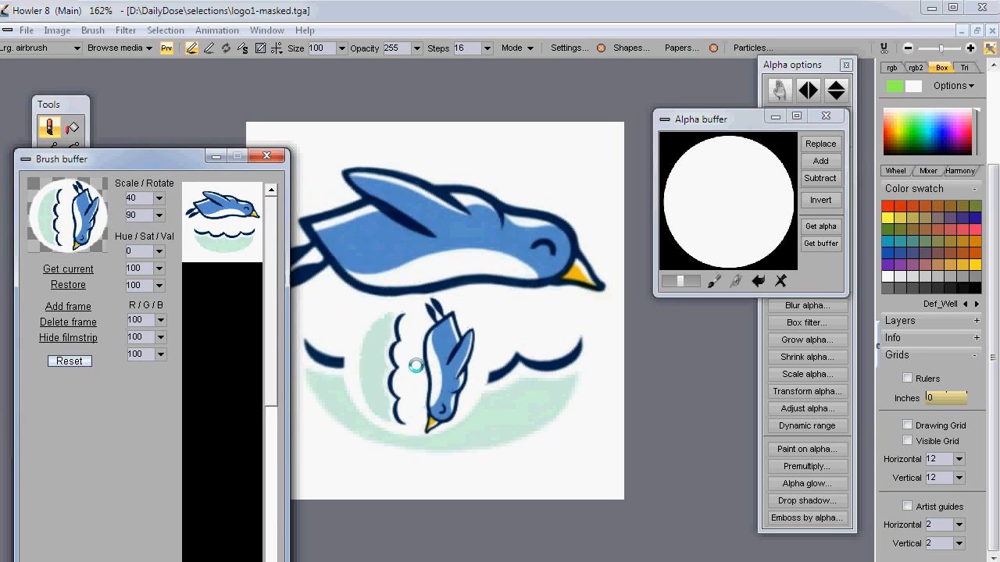
left_click_drag(443, 278, 371, 333)
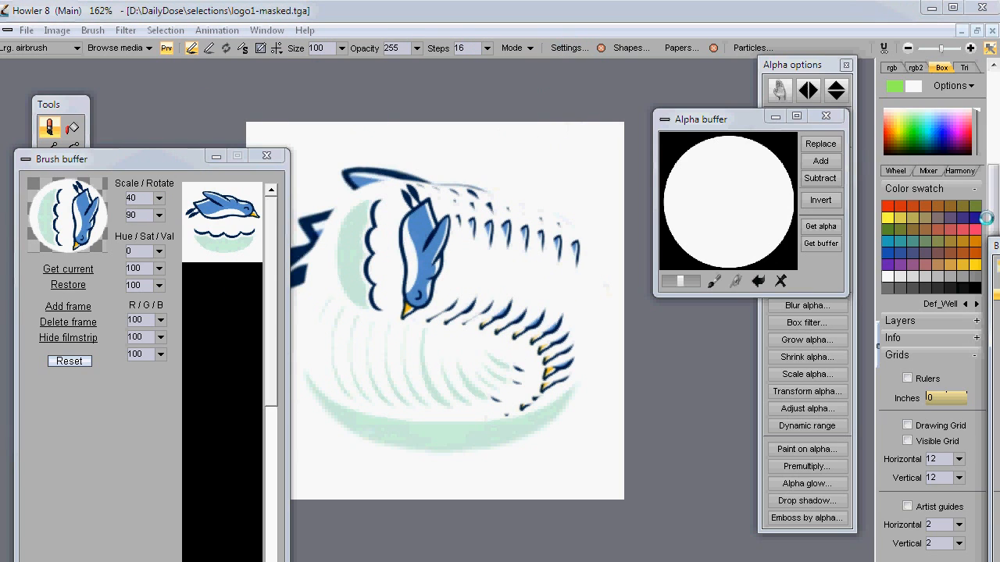
Bring the brush settings beside the canvas and review the main and custom brush options
mouse_move(999, 246)
left_mouse_down()
mouse_move(636, 122)
mouse_move(582, 117)
left_mouse_up()
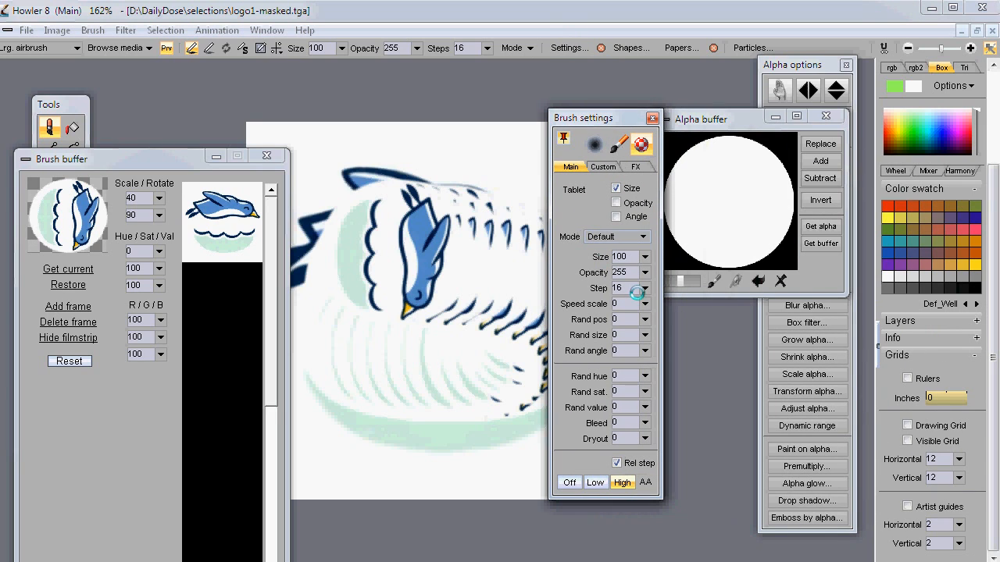
left_click(598, 166)
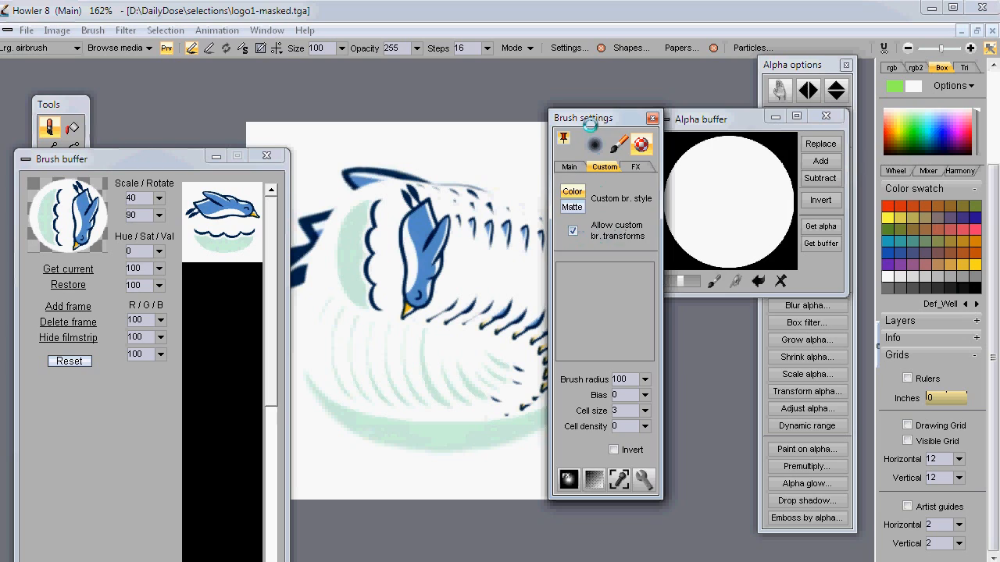
left_click_drag(590, 125, 750, 184)
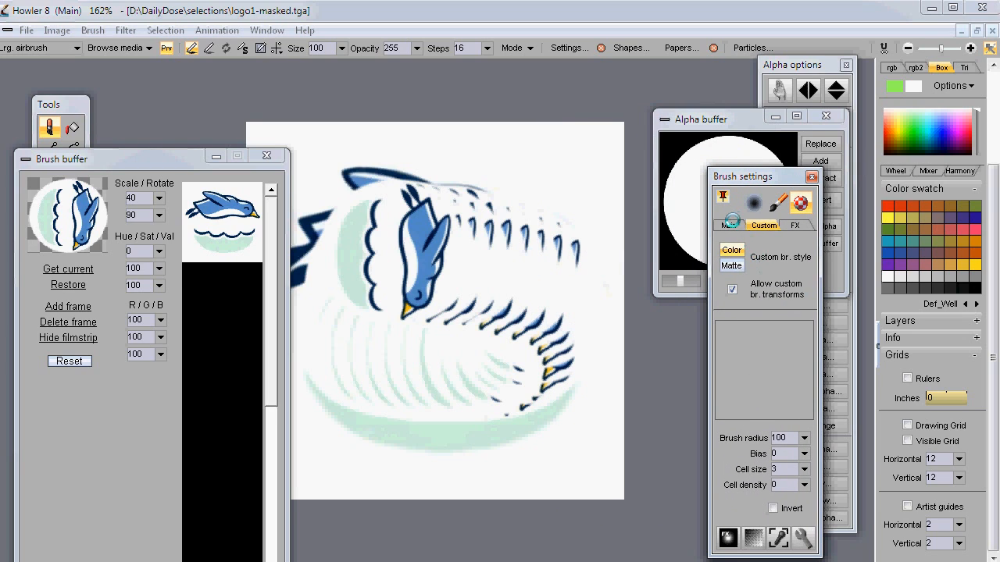
left_click(730, 224)
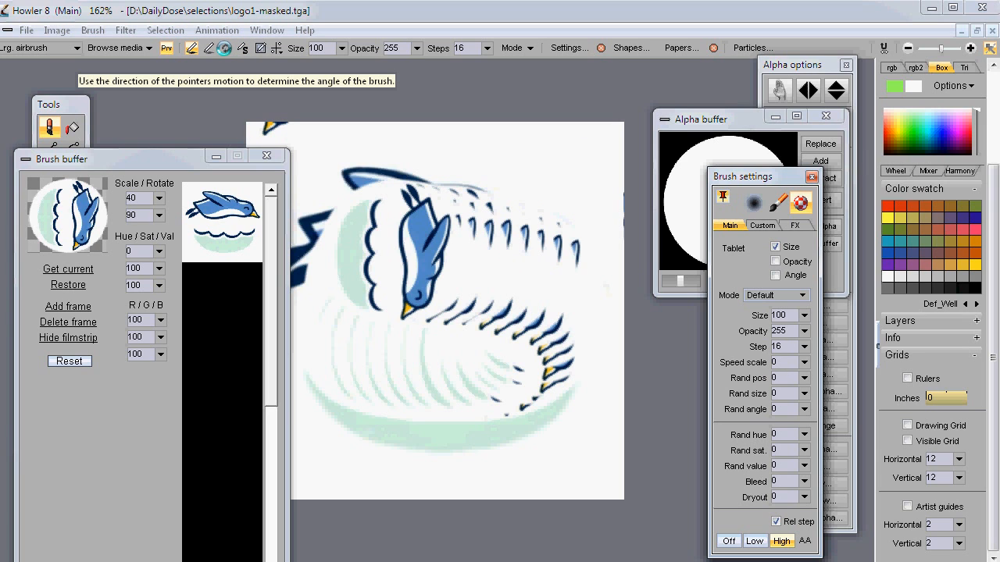
Make the brush angle follow the pointer's motion and paint curved test strokes of penguins across the canvas
left_click(224, 48)
mouse_move(336, 265)
left_mouse_down()
mouse_move(383, 244)
mouse_move(416, 188)
mouse_move(497, 321)
mouse_move(551, 266)
mouse_move(399, 414)
mouse_move(360, 328)
left_mouse_up()
left_click(243, 47)
mouse_move(367, 205)
left_mouse_down()
mouse_move(493, 359)
mouse_move(561, 273)
mouse_move(334, 311)
mouse_move(391, 461)
mouse_move(461, 281)
mouse_move(359, 210)
mouse_move(464, 378)
mouse_move(351, 223)
mouse_move(328, 223)
left_mouse_up()
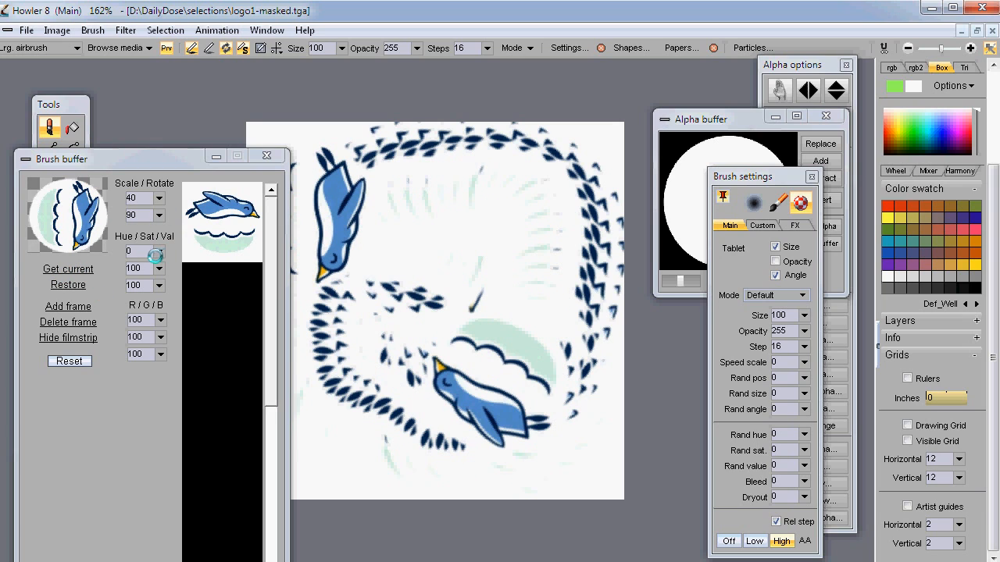
Set the buffered brush's rotation to 0 and its scale to 100
left_click(159, 215)
left_click_drag(142, 234, 114, 239)
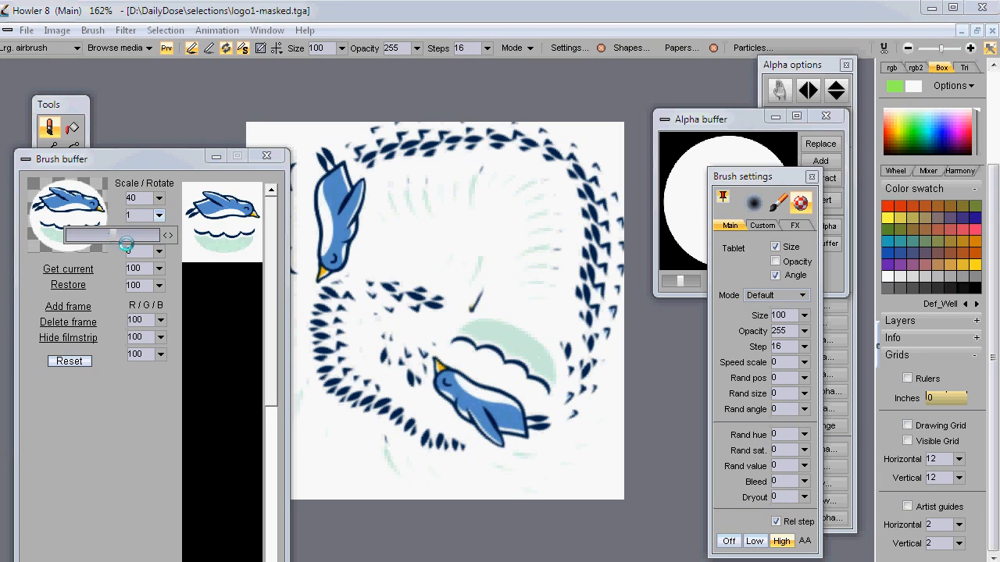
left_click(166, 236)
left_click(157, 200)
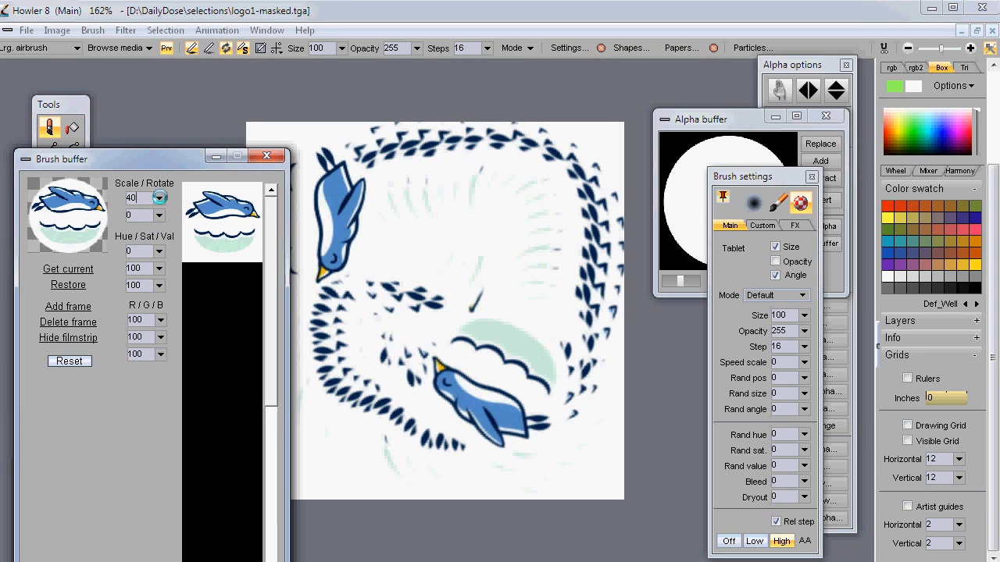
left_click(157, 199)
left_click_drag(114, 215, 111, 222)
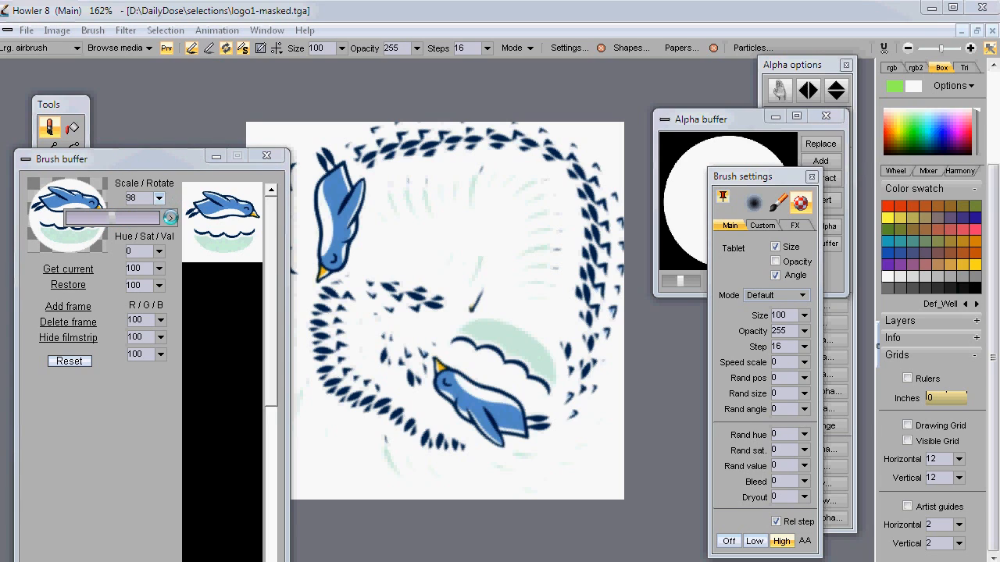
left_click(145, 174)
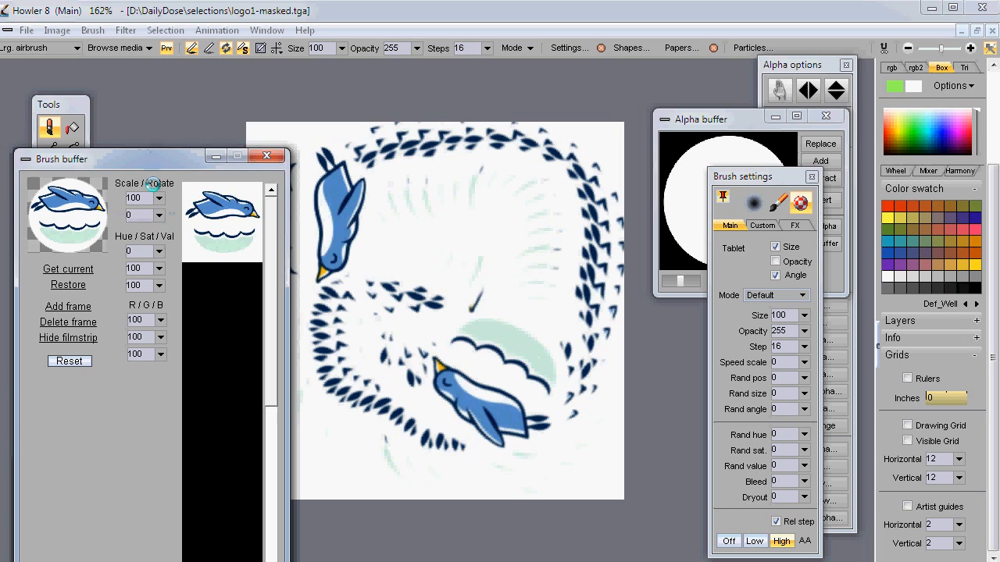
Paint with the full-size penguin brush on the canvas and reposition the brush buffer window
mouse_move(424, 275)
left_mouse_down()
mouse_move(420, 292)
mouse_move(429, 286)
mouse_move(157, 272)
left_mouse_up()
left_click(103, 181)
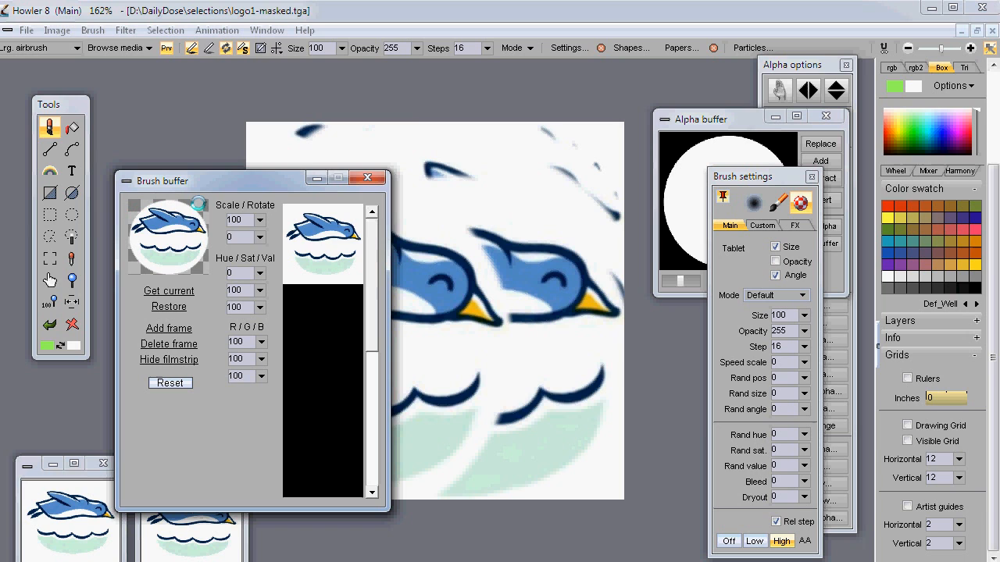
left_click(577, 361)
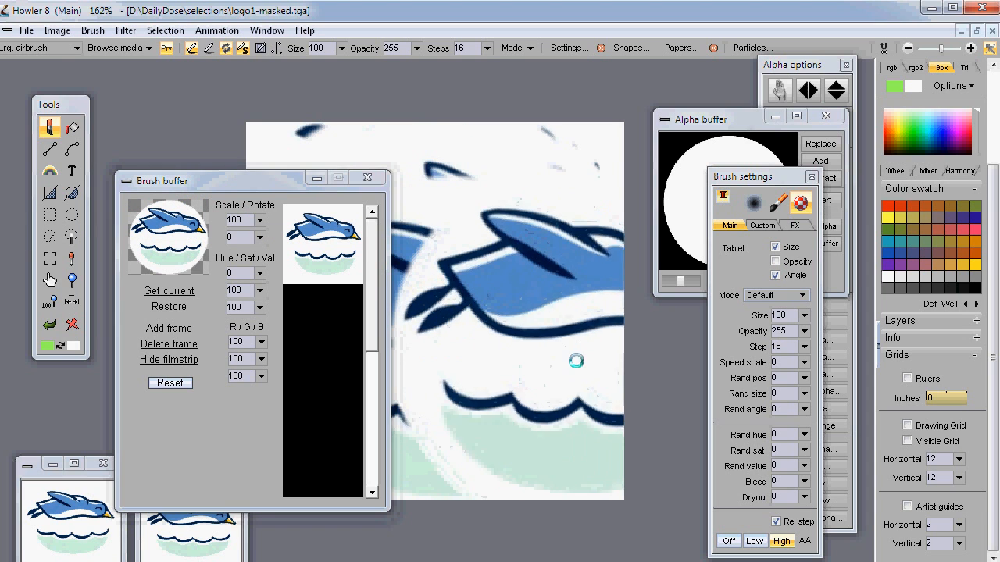
left_click_drag(248, 184, 98, 329)
mouse_move(285, 193)
left_mouse_down()
mouse_move(305, 157)
mouse_move(296, 148)
mouse_move(268, 446)
mouse_move(512, 417)
mouse_move(552, 329)
mouse_move(320, 263)
mouse_move(372, 290)
mouse_move(521, 493)
mouse_move(484, 379)
mouse_move(554, 414)
mouse_move(469, 257)
mouse_move(410, 93)
mouse_move(437, 125)
mouse_move(330, 352)
mouse_move(258, 313)
mouse_move(117, 304)
mouse_move(122, 321)
mouse_move(300, 171)
left_mouse_up()
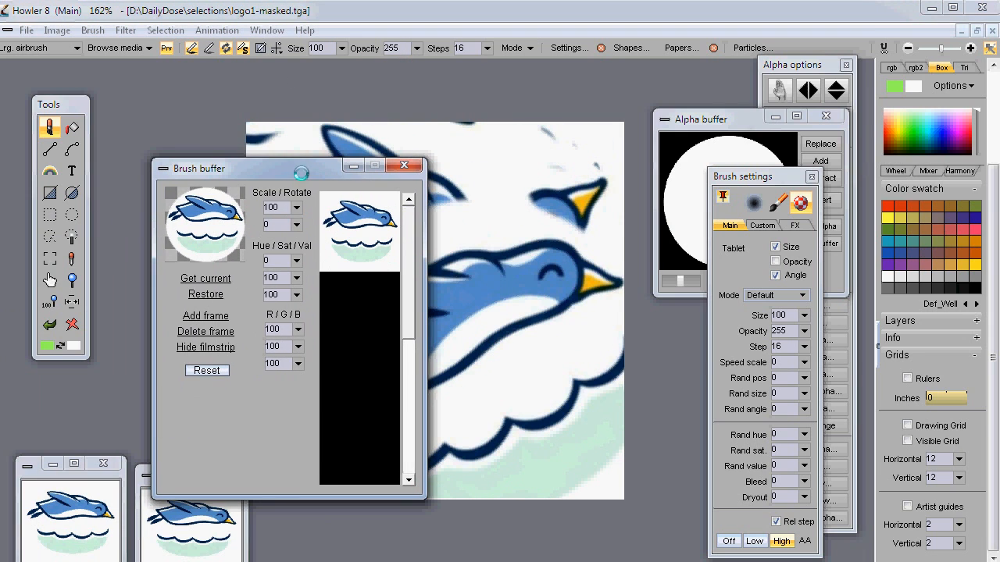
Save the brush as logo1-fromBrush in the selections folder, using the Default Targa (*.tga) file type
left_click(94, 29)
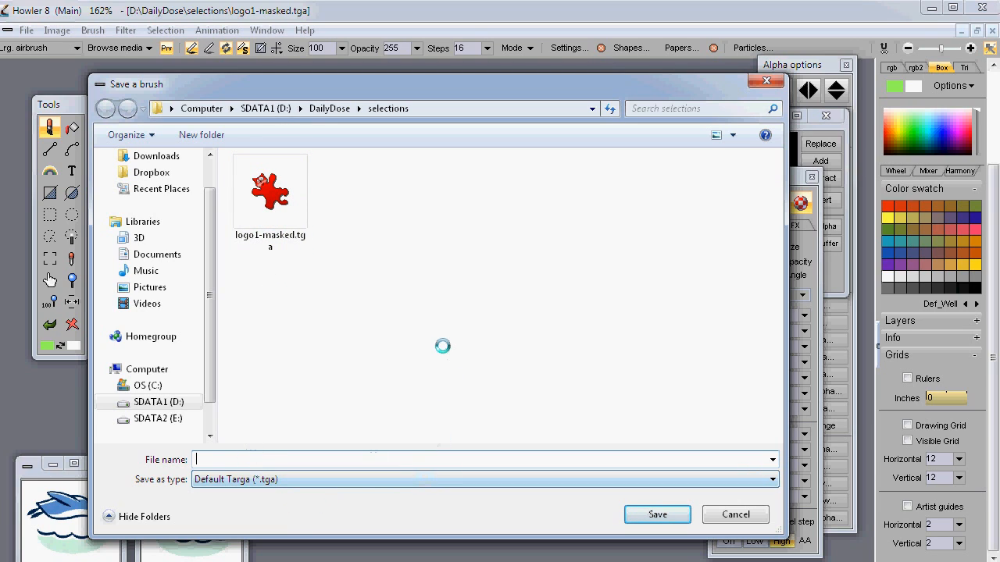
type("logo1-fromBrush")
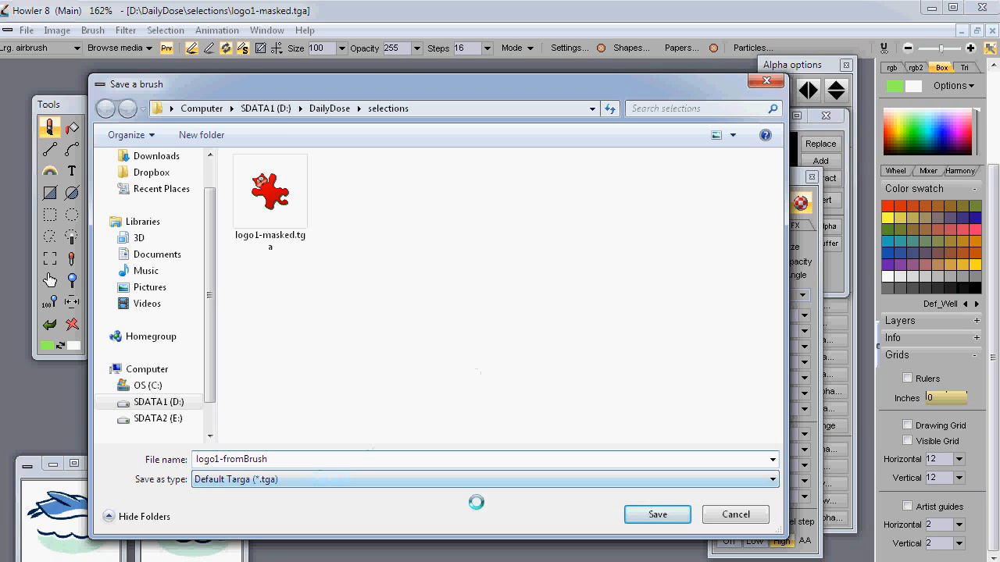
left_click(657, 513)
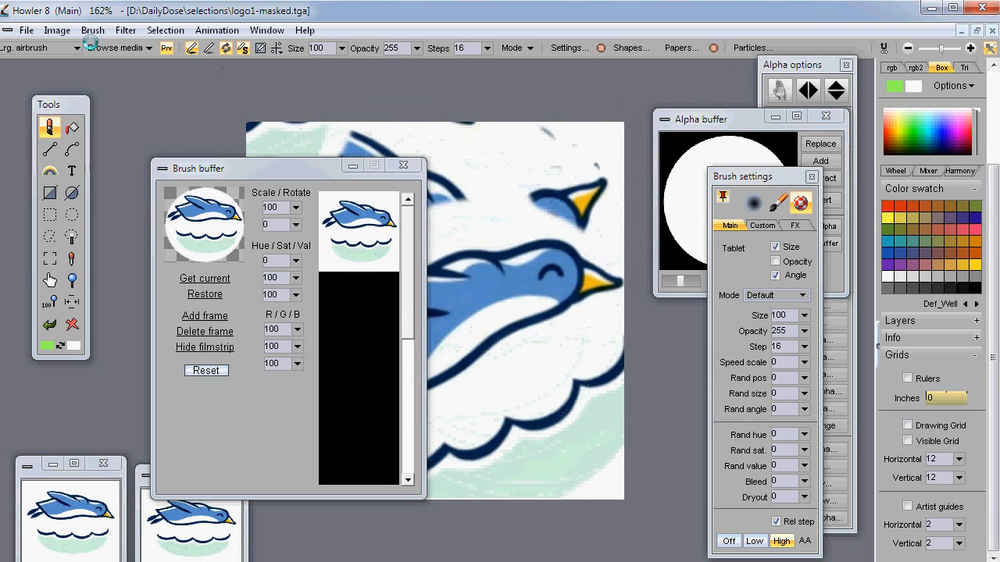
Save the brush again in the selections folder as logo1-fromBrush.png, using the Png file type
left_click(125, 30)
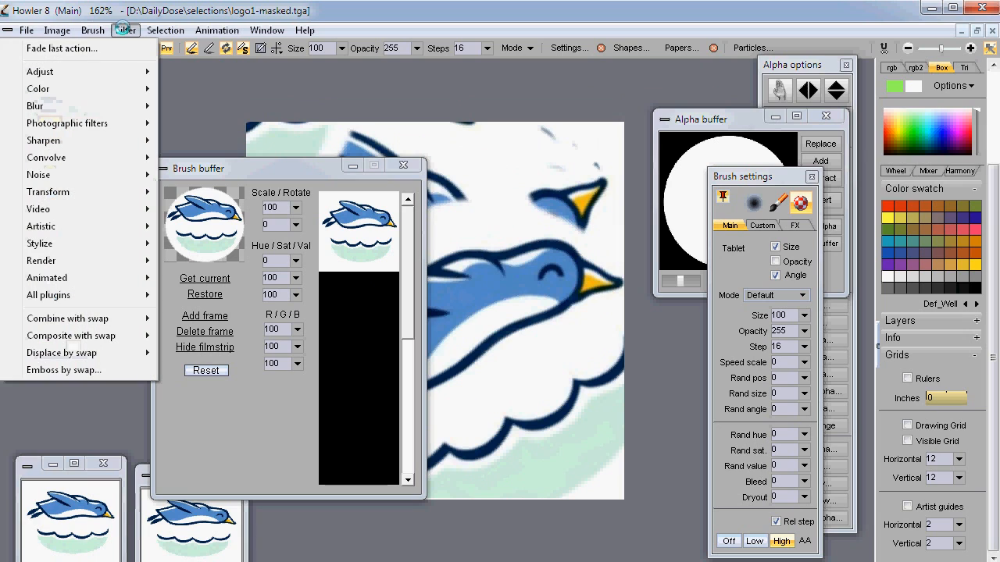
mouse_move(102, 70)
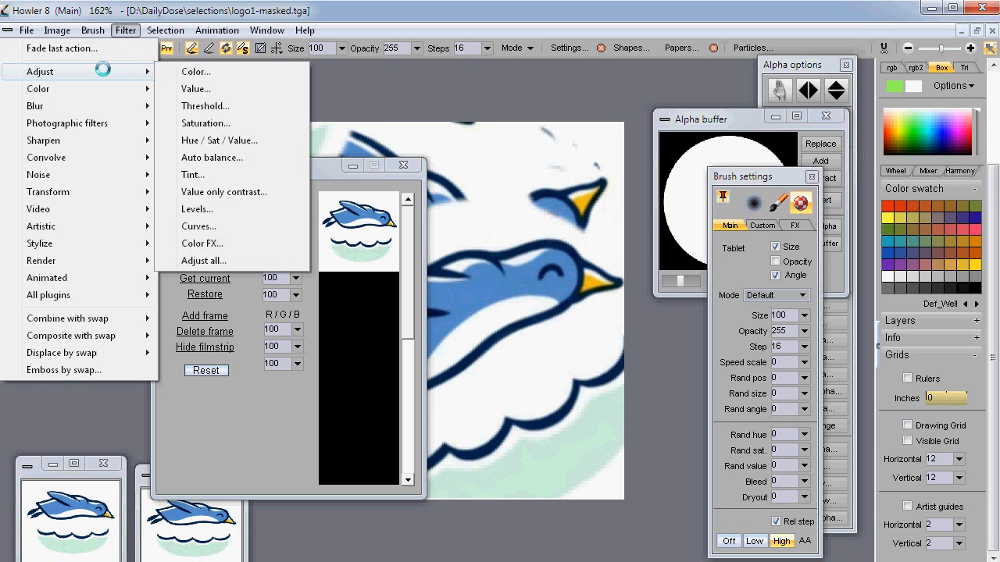
mouse_move(91, 29)
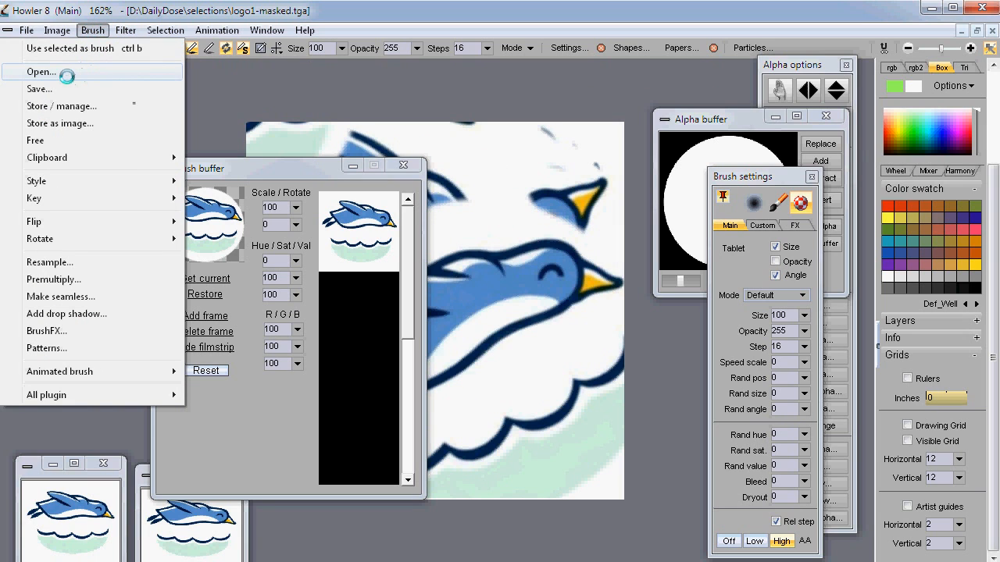
left_click(43, 88)
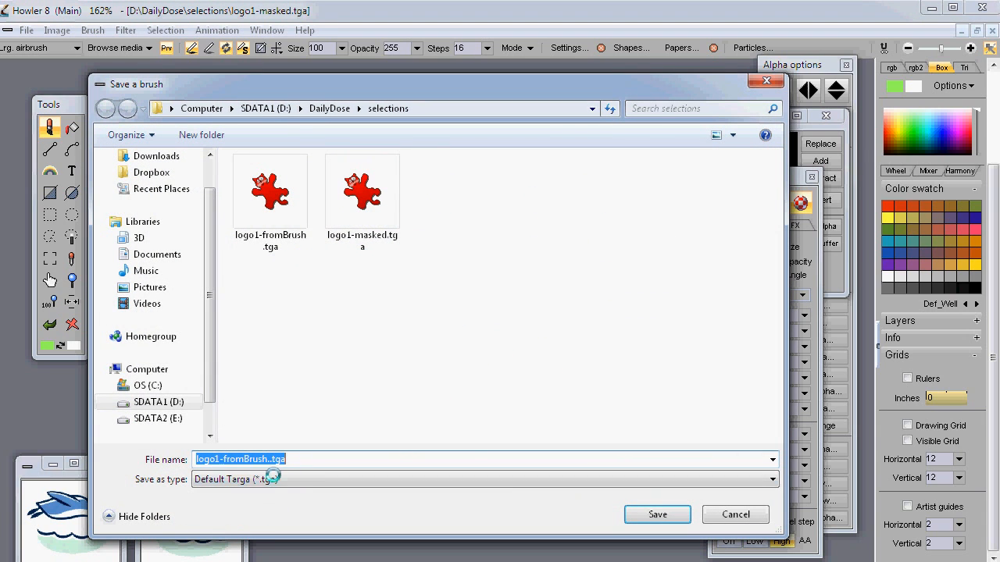
left_click(293, 201)
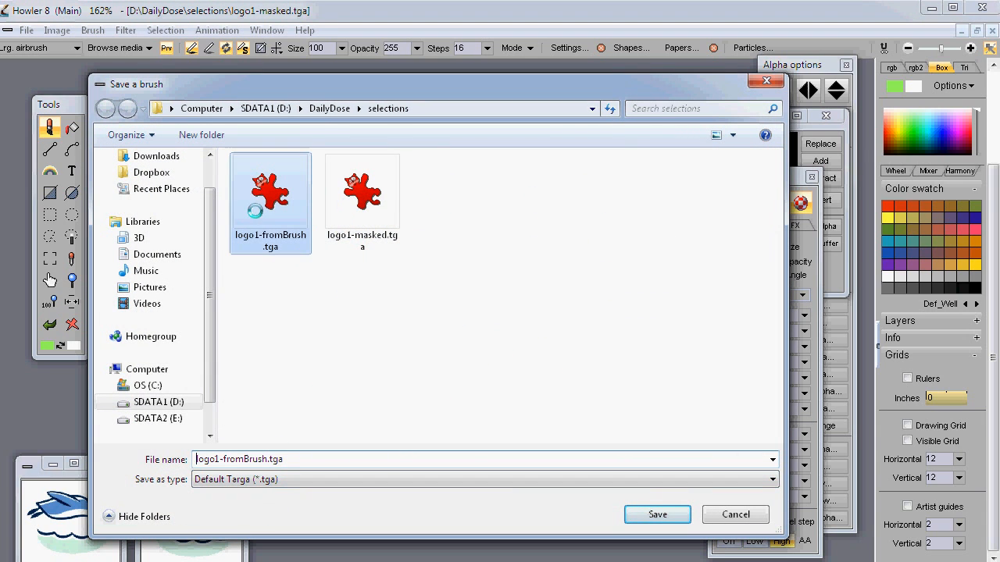
left_click(250, 480)
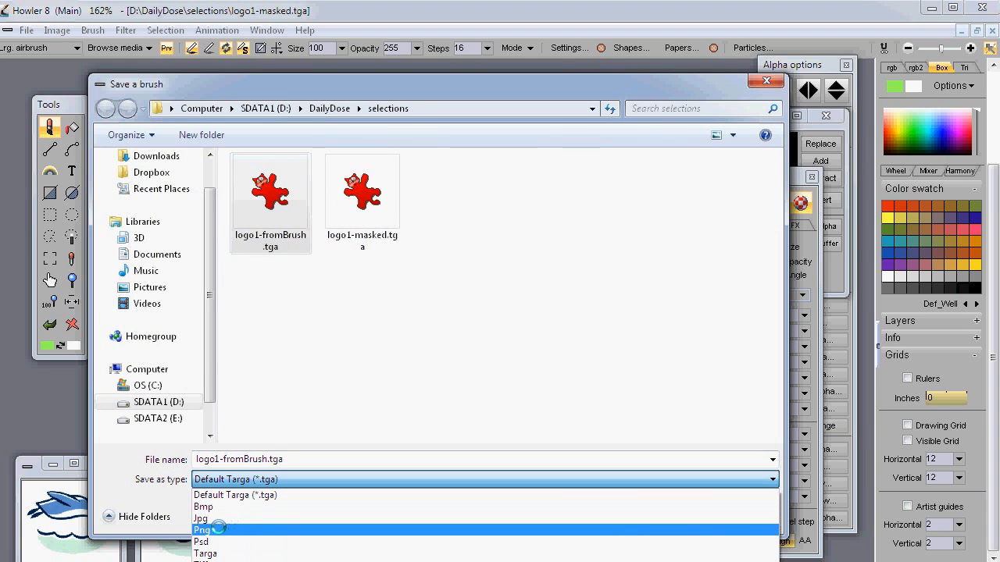
left_click(223, 529)
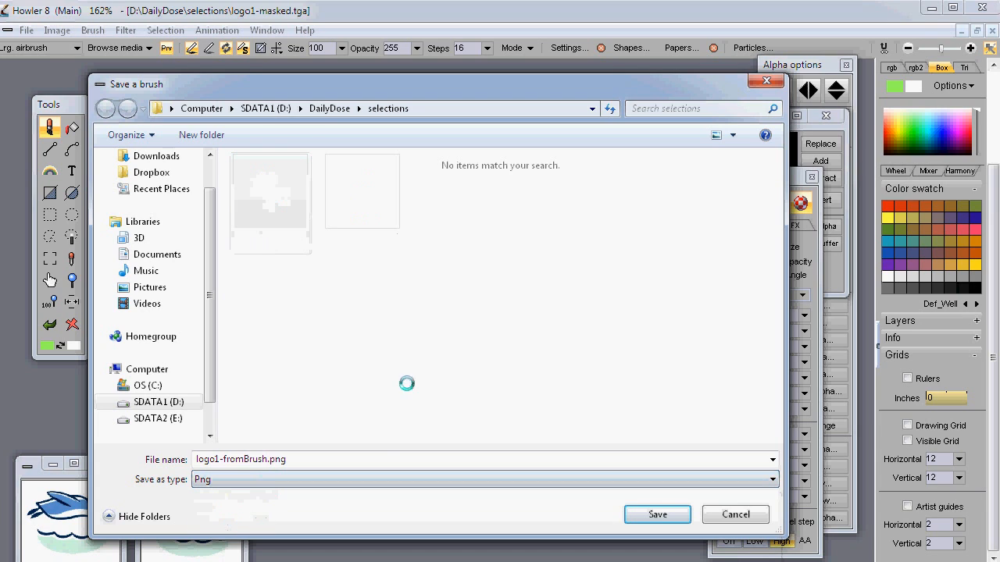
double_click(271, 459)
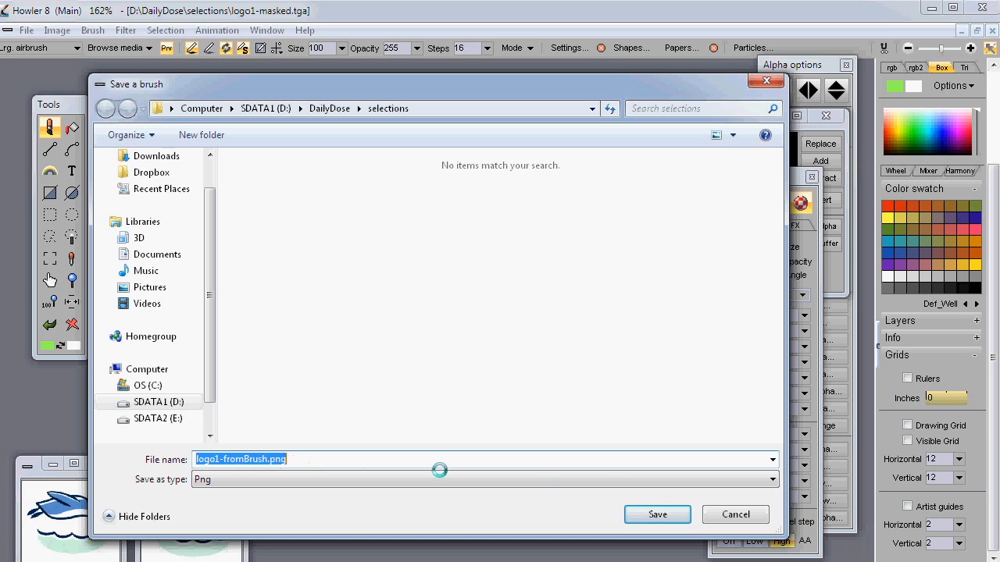
left_click(658, 514)
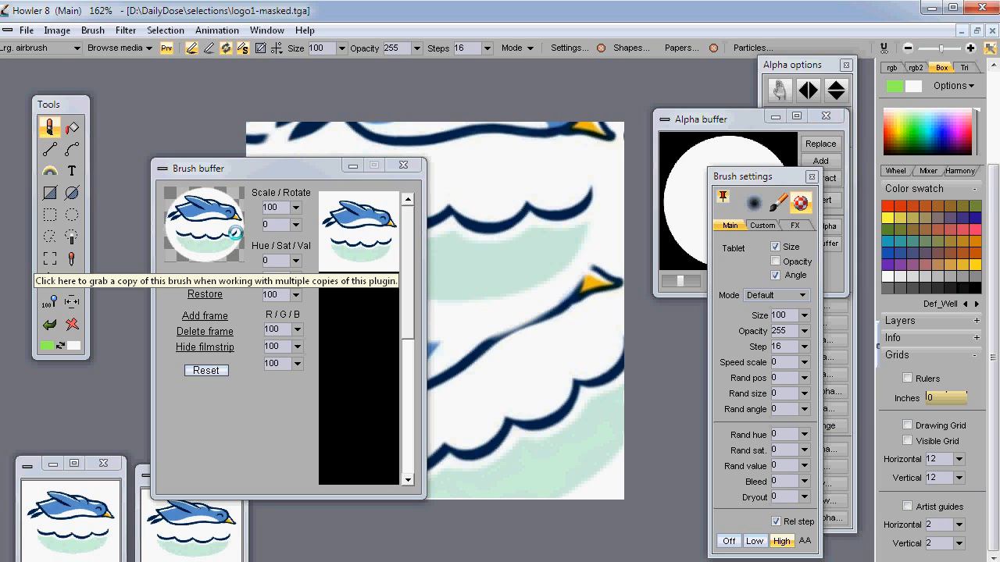
Close the brush buffer window and try the full-size penguin brush over the canvas
mouse_move(483, 238)
left_mouse_down()
mouse_move(557, 299)
mouse_move(520, 417)
mouse_move(429, 298)
left_mouse_up()
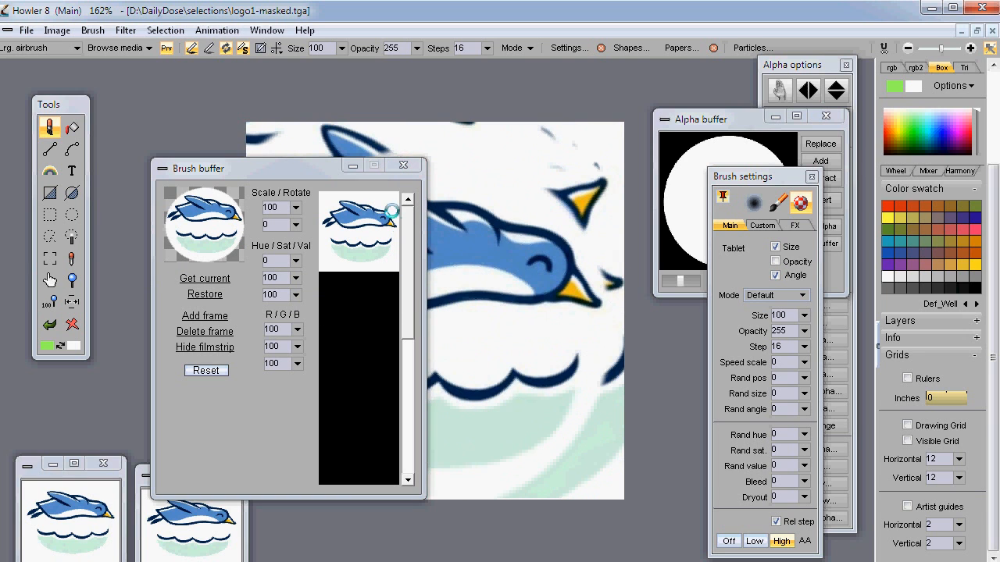
left_click(401, 163)
mouse_move(456, 354)
left_mouse_down()
mouse_move(424, 320)
mouse_move(438, 332)
mouse_move(551, 196)
mouse_move(375, 395)
mouse_move(408, 371)
left_mouse_up()
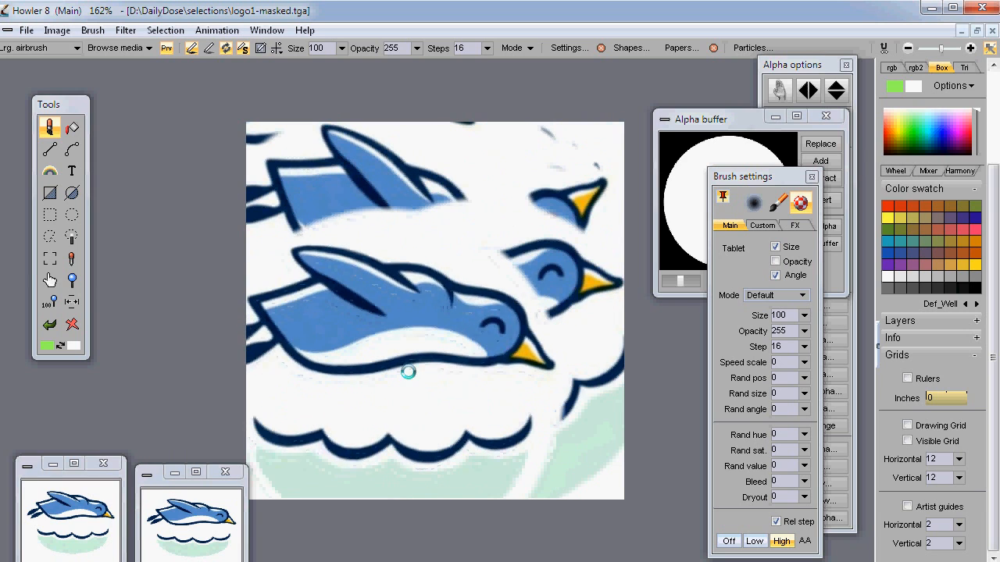